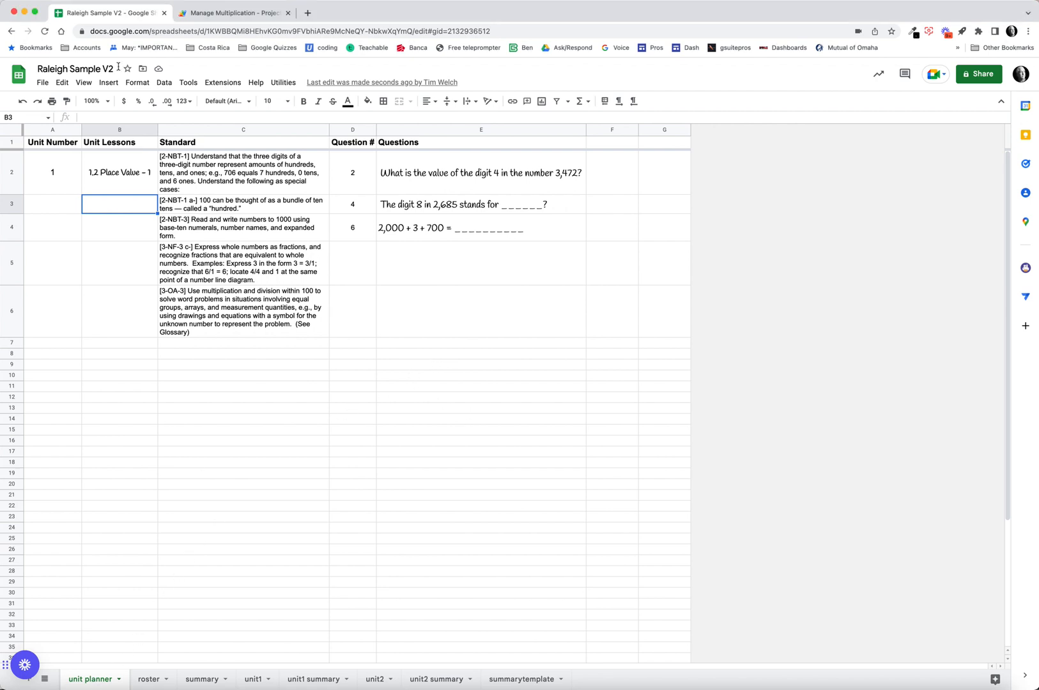
# Open the Standards Bank from the custom utilities and expand its Math standards.
pyautogui.click(282, 83)
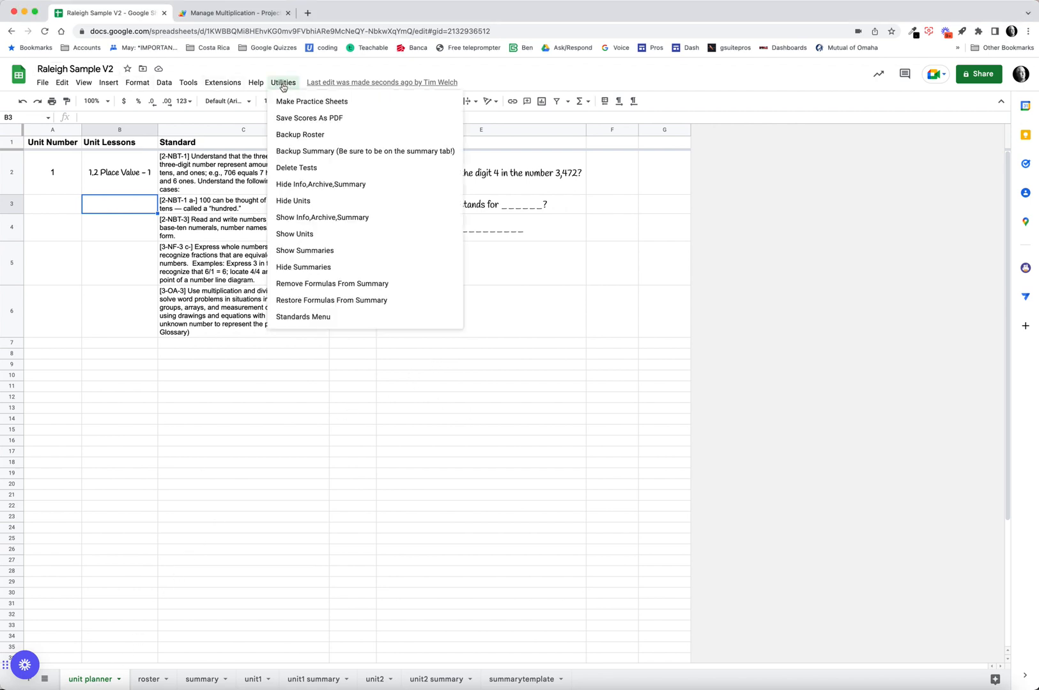
pyautogui.click(315, 318)
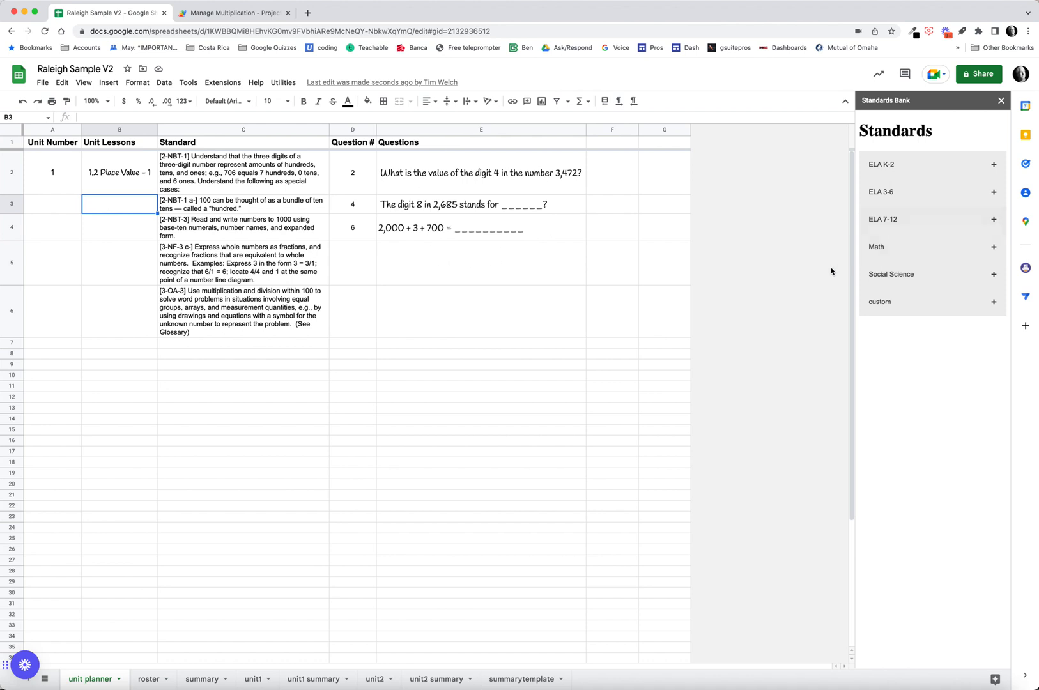
pyautogui.click(993, 247)
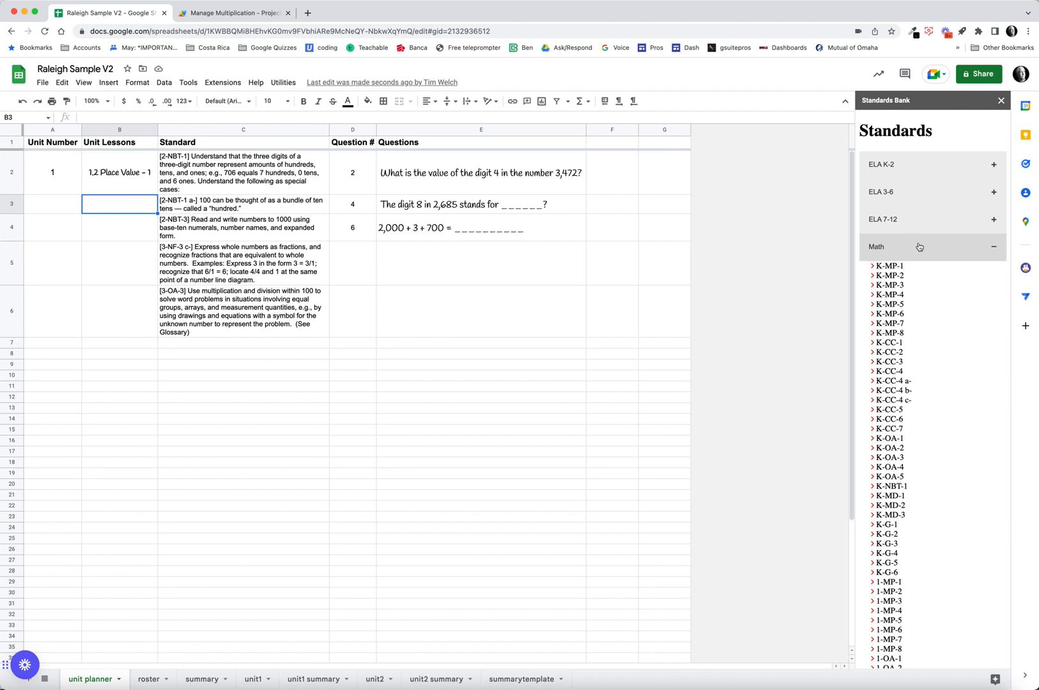
# Insert the third-grade math standard 3-NF-2 a- into cell C7 of the unit planner.
pyautogui.scroll(-10, 926, 482)
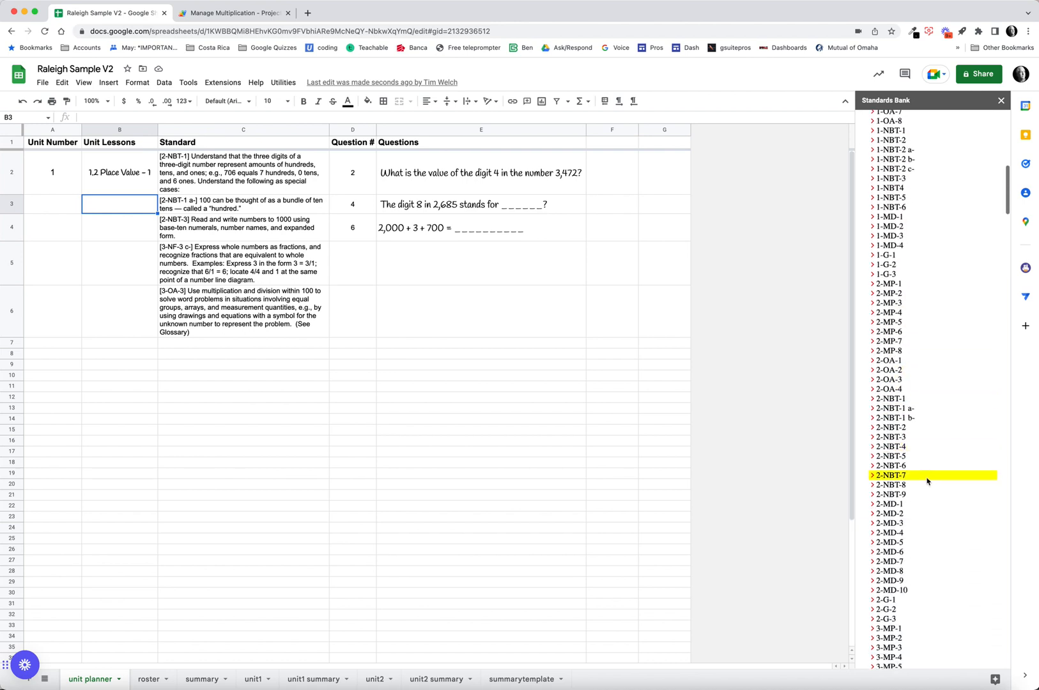
pyautogui.scroll(-6, 923, 484)
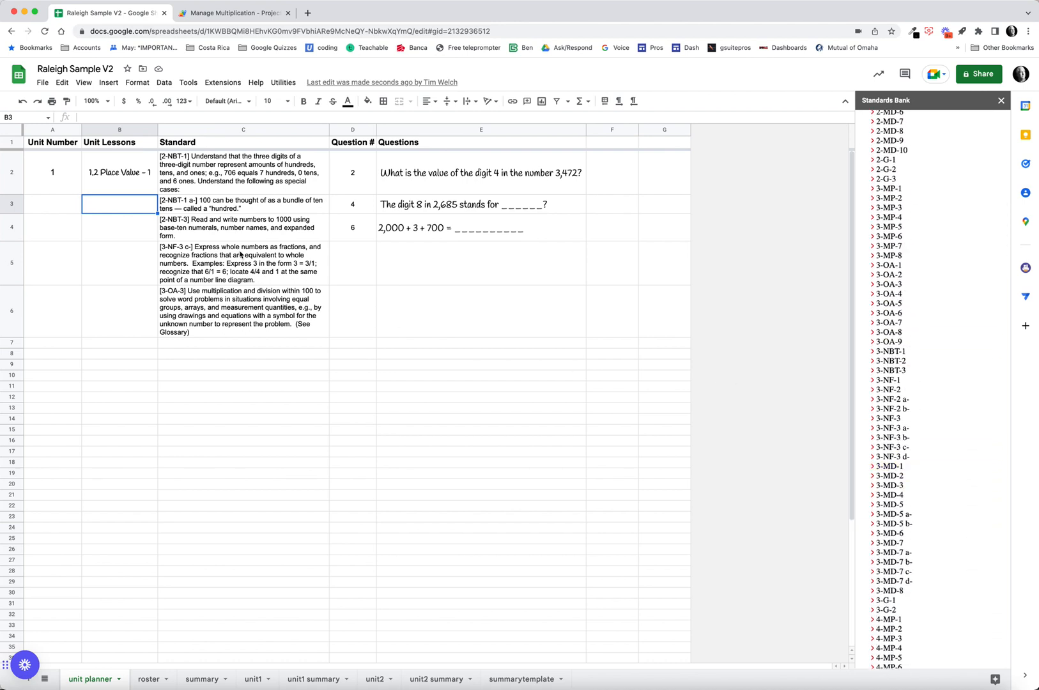
pyautogui.click(202, 346)
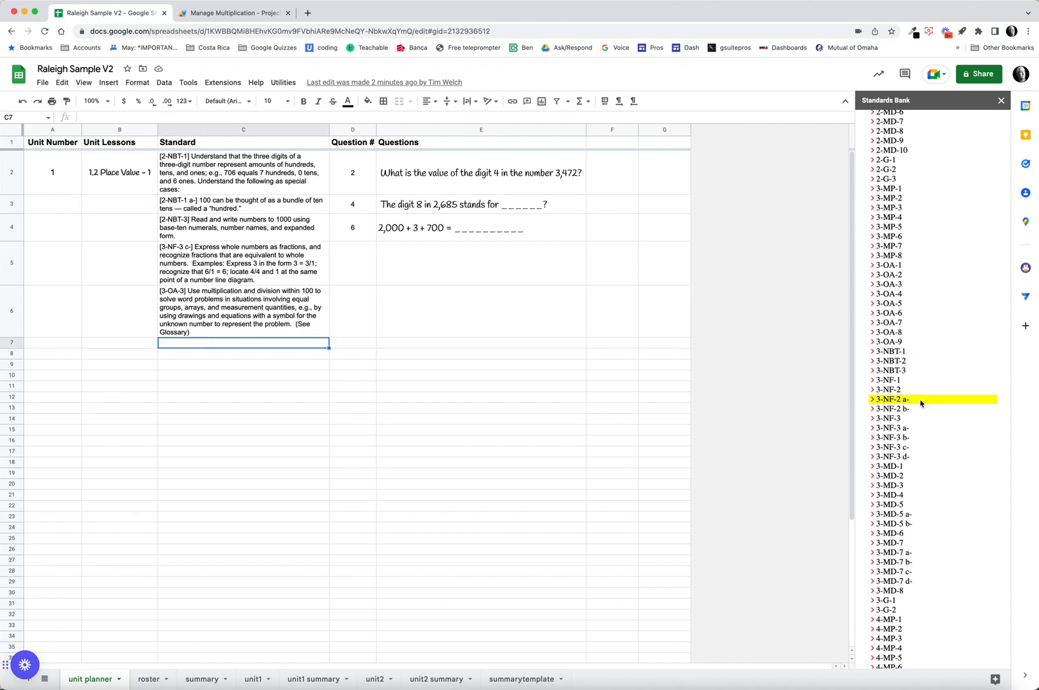
pyautogui.click(877, 410)
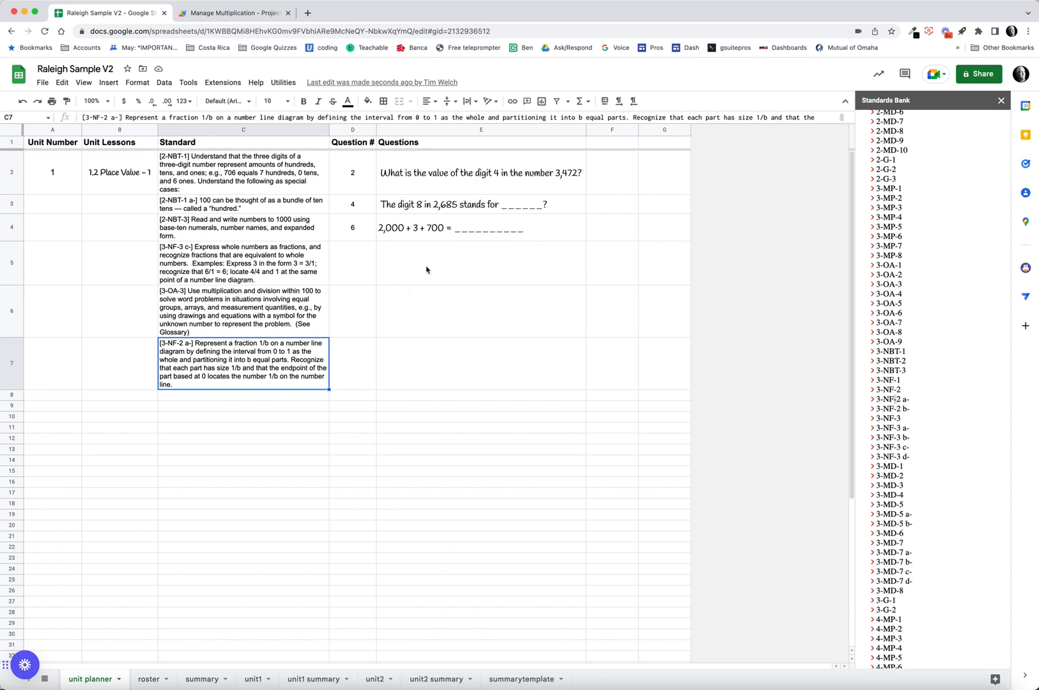
pyautogui.click(421, 362)
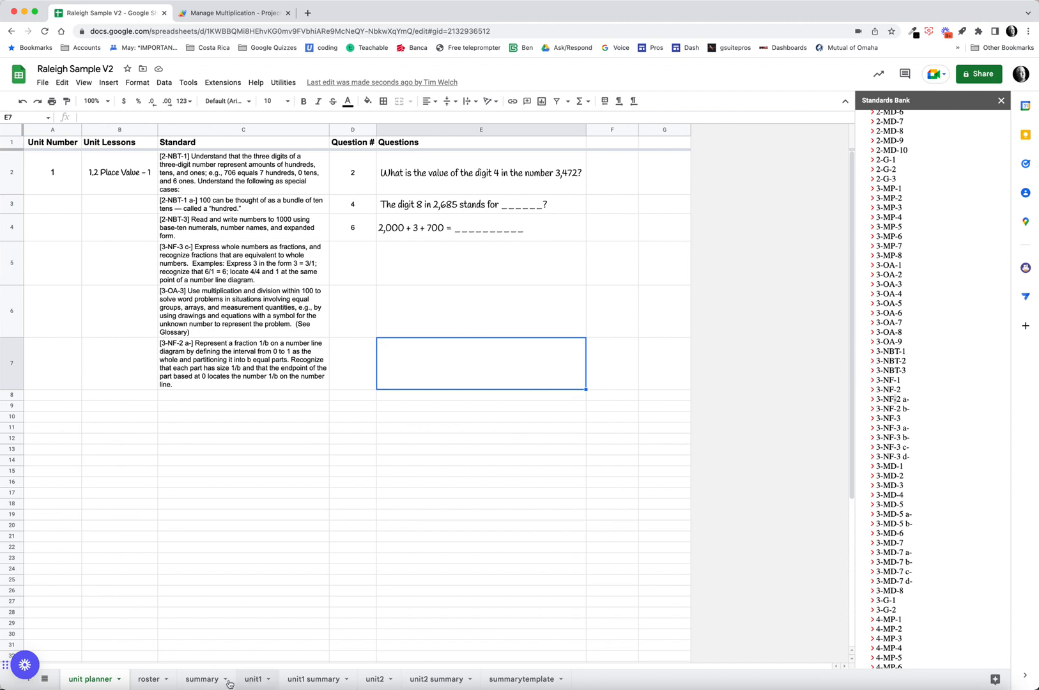
# Look over the roster, summary and unit1 sheets, including the first question of unit1.
pyautogui.click(149, 679)
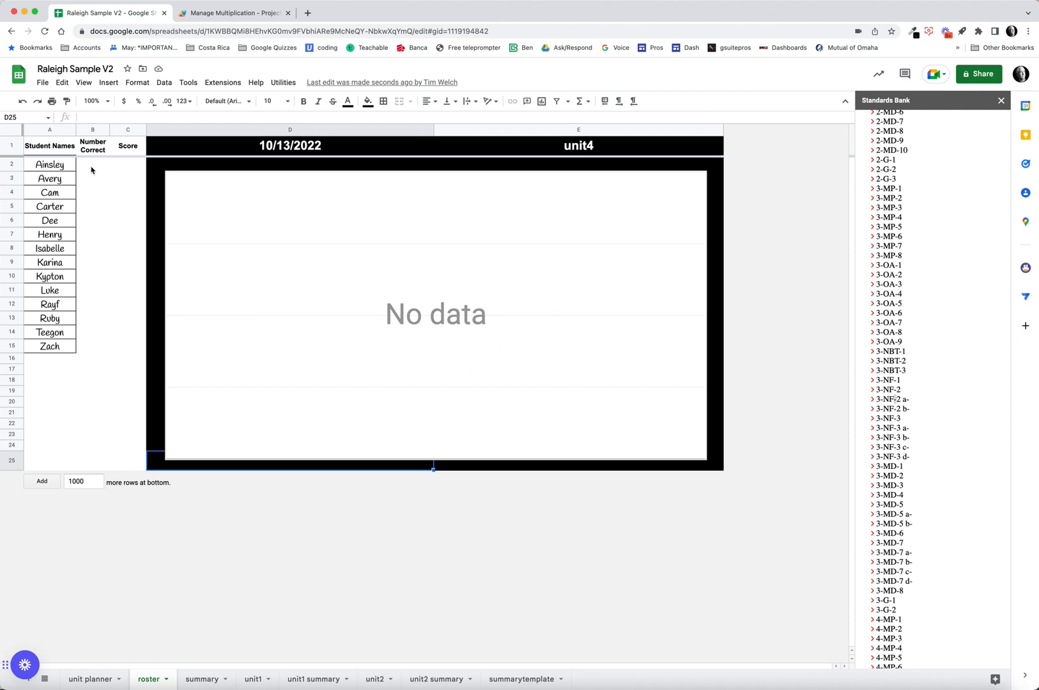
pyautogui.click(203, 679)
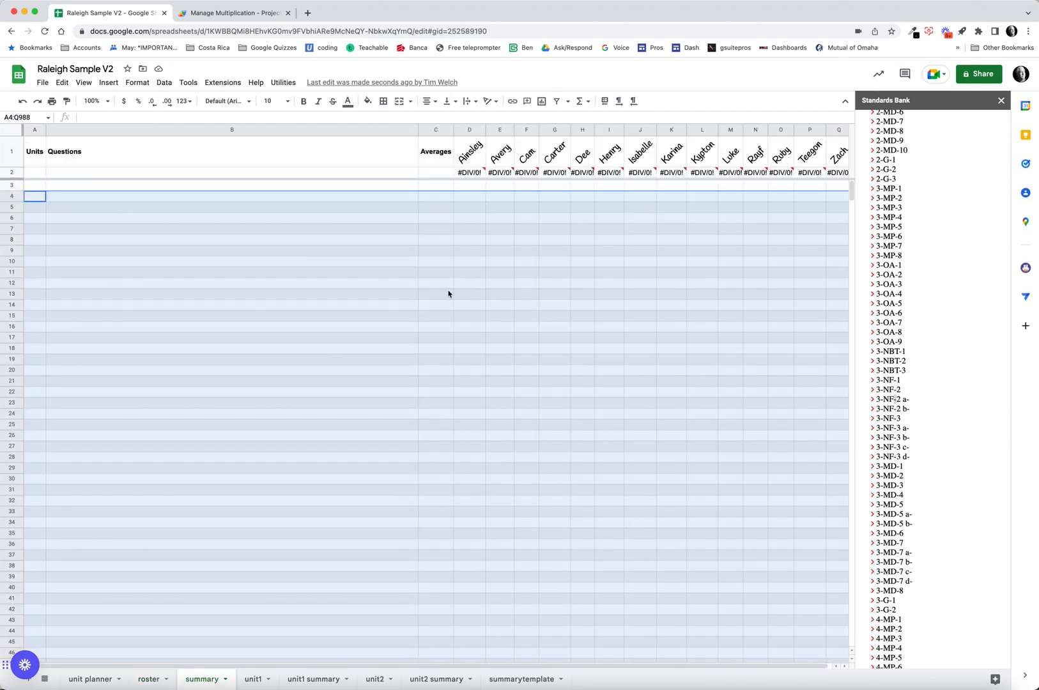
pyautogui.click(254, 679)
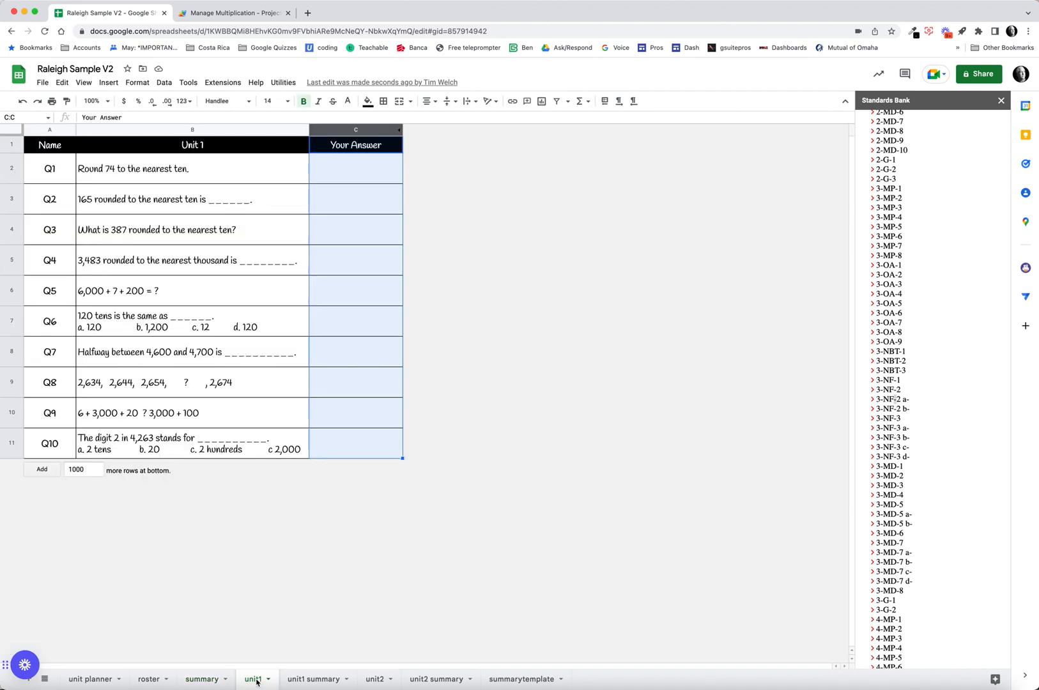
pyautogui.click(142, 171)
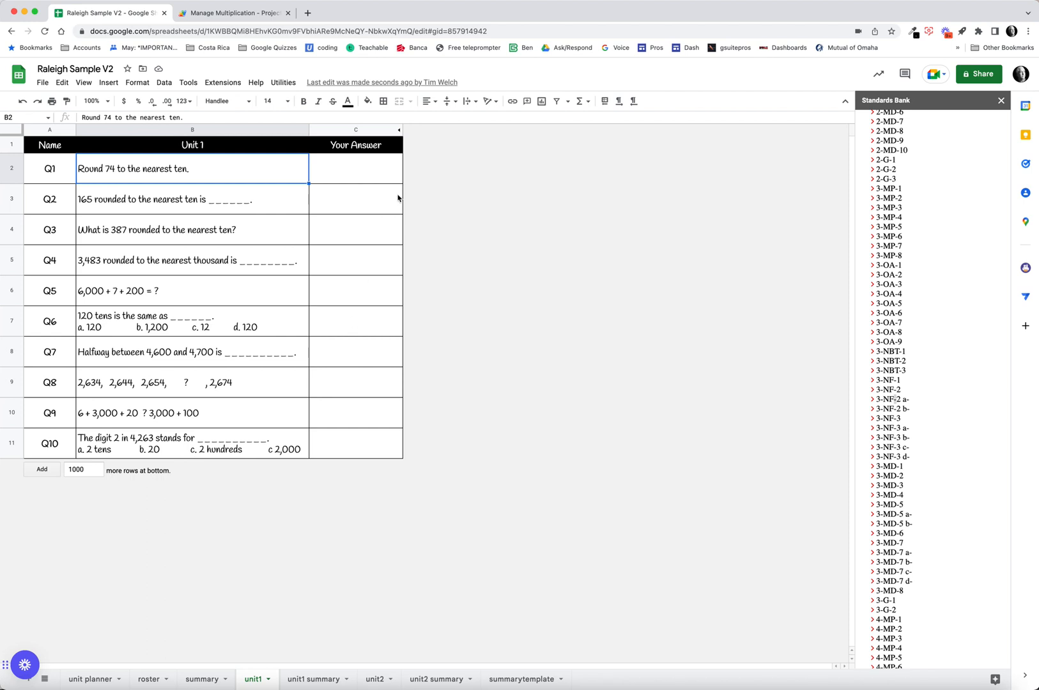
# Reveal the hidden scoring and answer-key columns D–E of unit1 to inspect them, and hide them again.
pyautogui.click(398, 131)
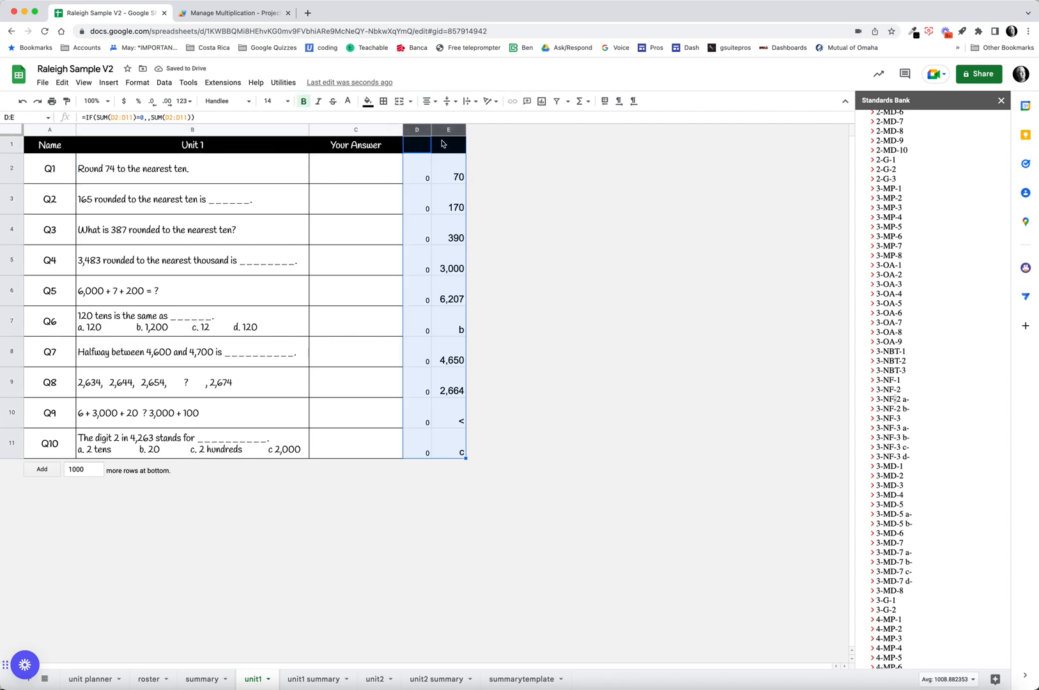
pyautogui.click(425, 131)
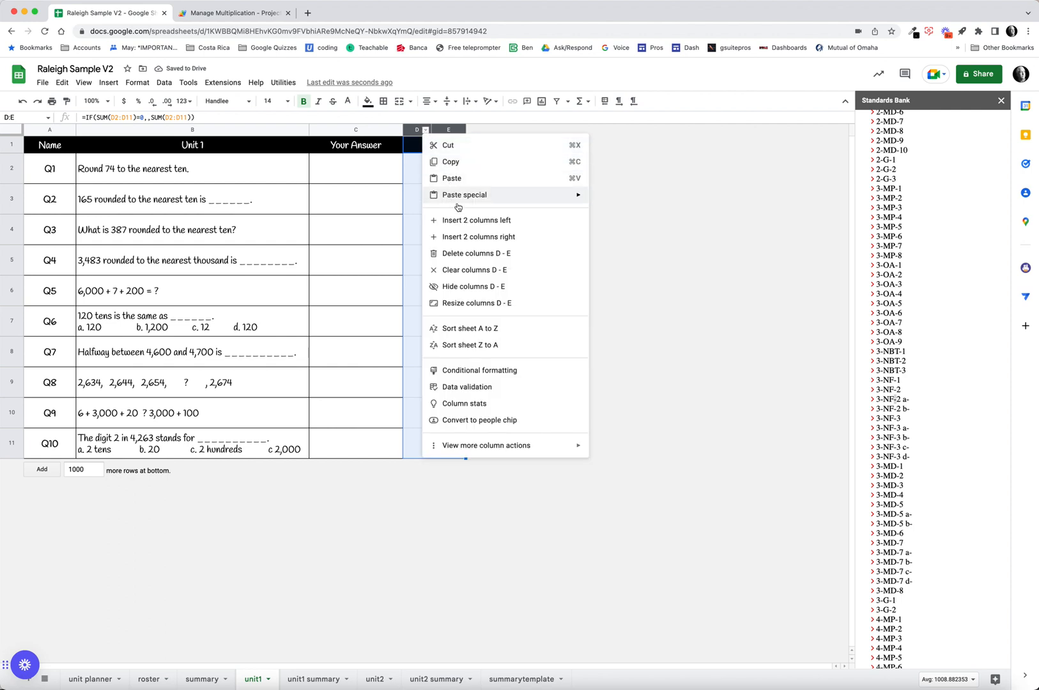
pyautogui.click(457, 286)
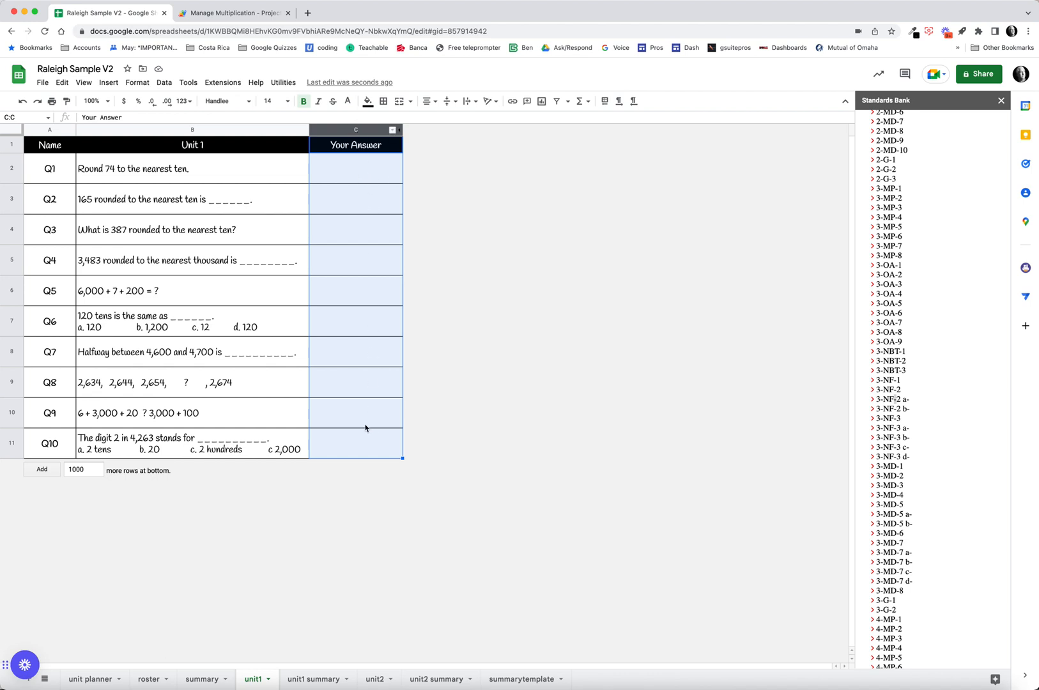
pyautogui.click(194, 169)
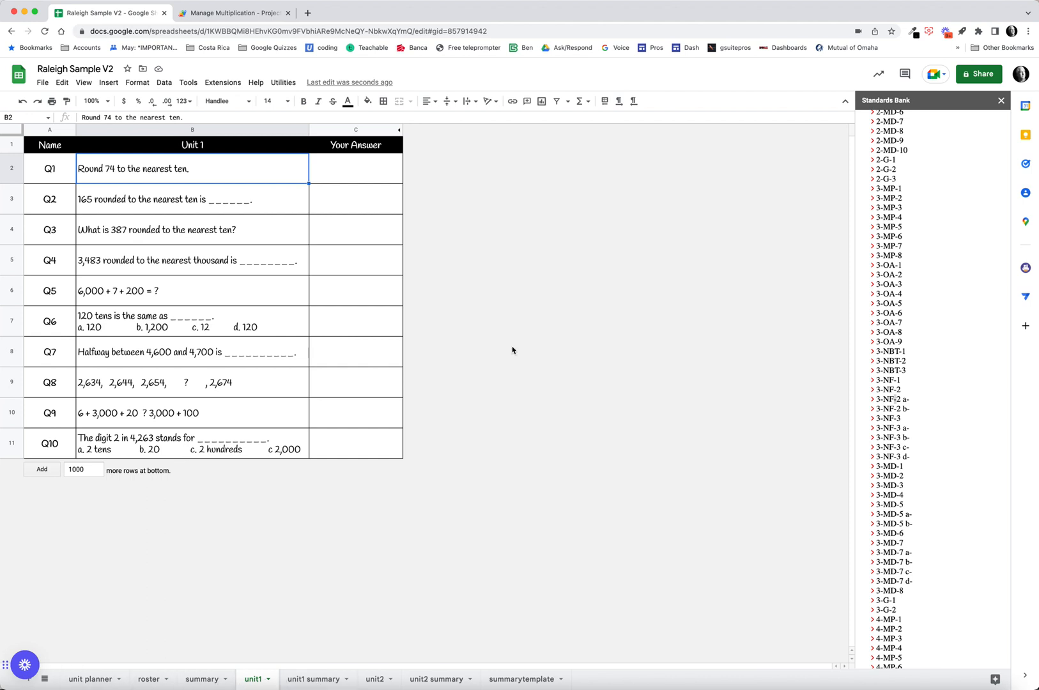
# Hide the unit sheets and the summary sheets with the custom utilities, and close the Standards Bank.
pyautogui.click(281, 83)
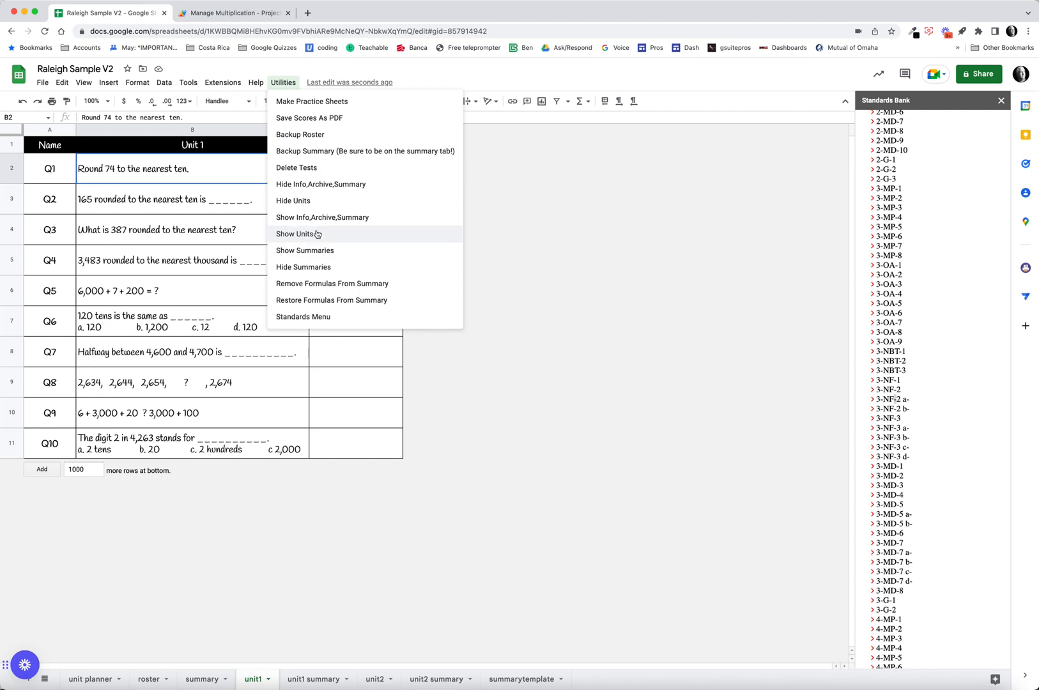
pyautogui.click(313, 202)
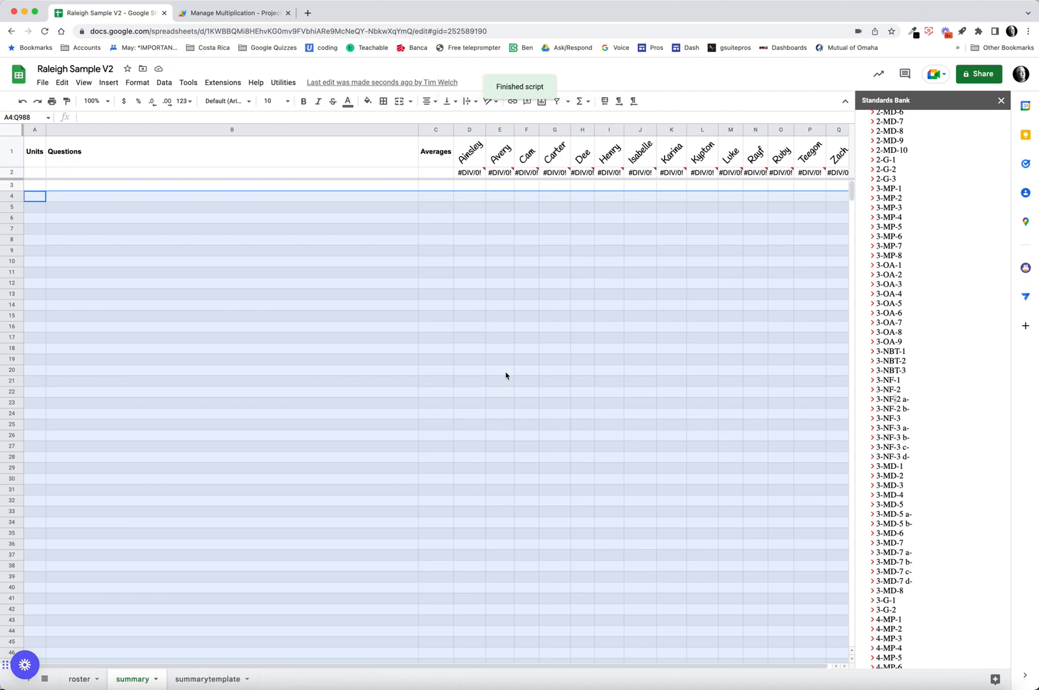
pyautogui.click(283, 83)
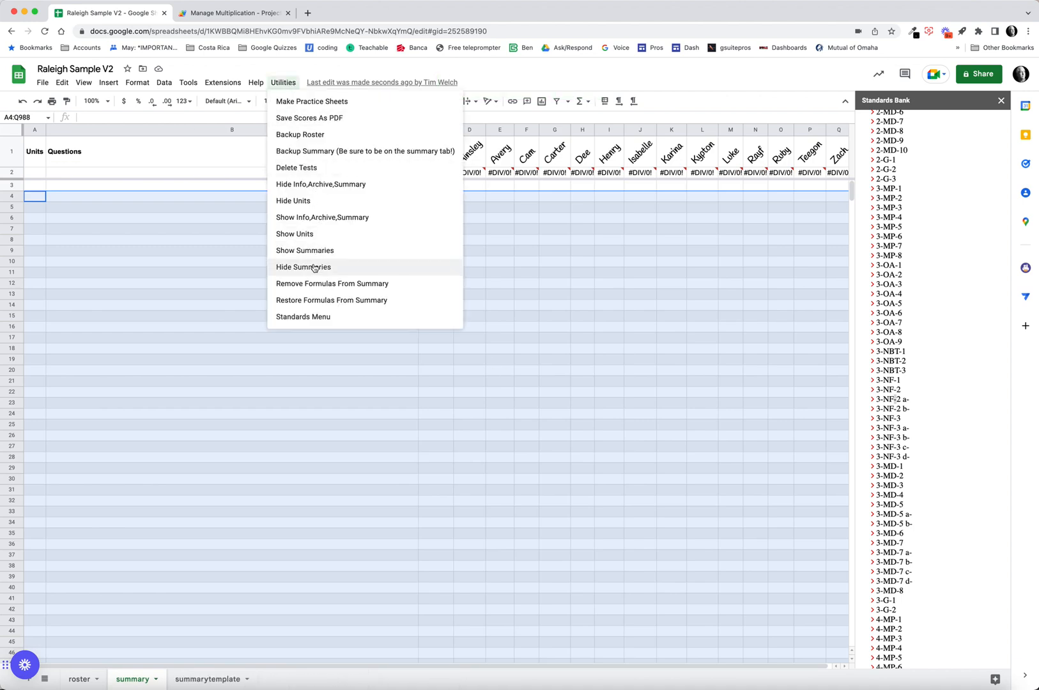
pyautogui.click(362, 267)
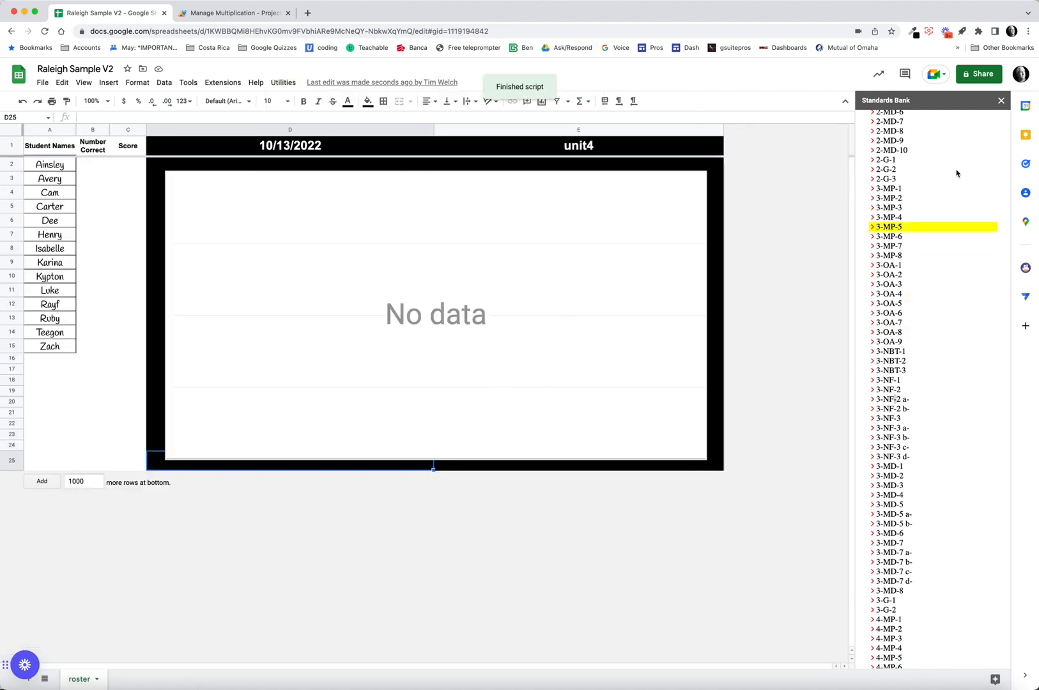
pyautogui.click(1005, 102)
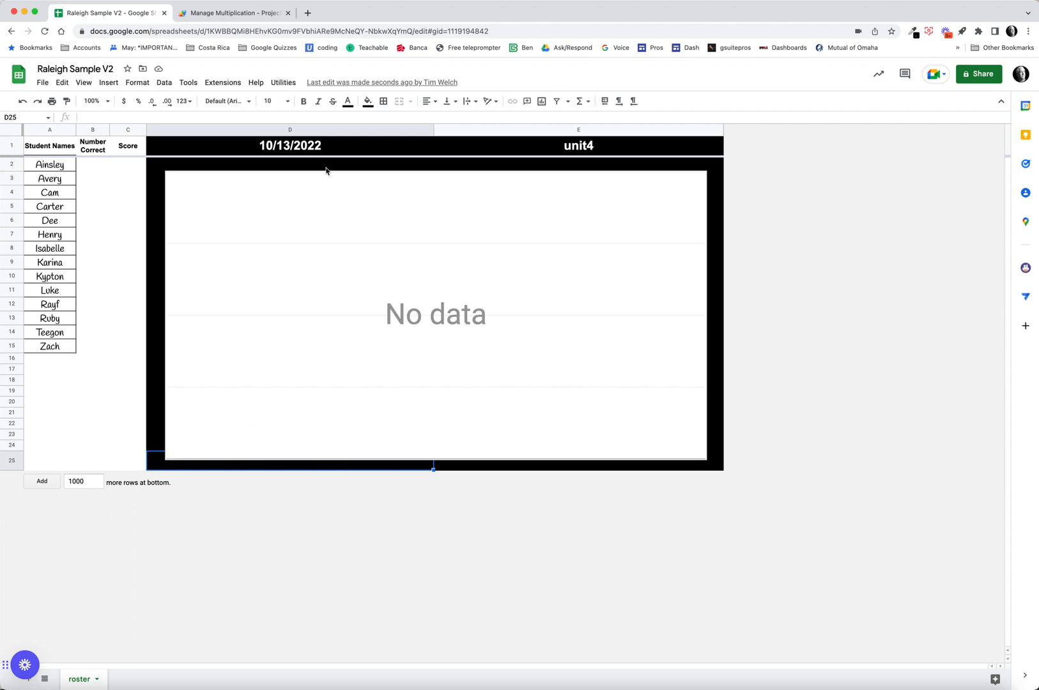
# Make practice sheets for all students on the roster using the unit1 template.
pyautogui.click(284, 85)
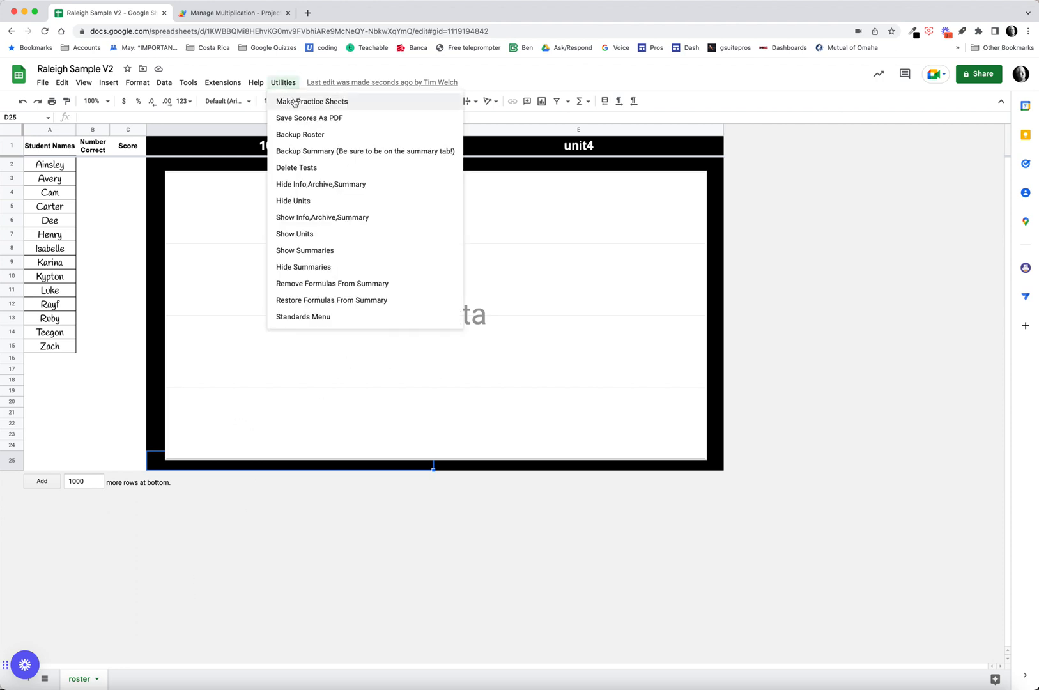
pyautogui.click(295, 102)
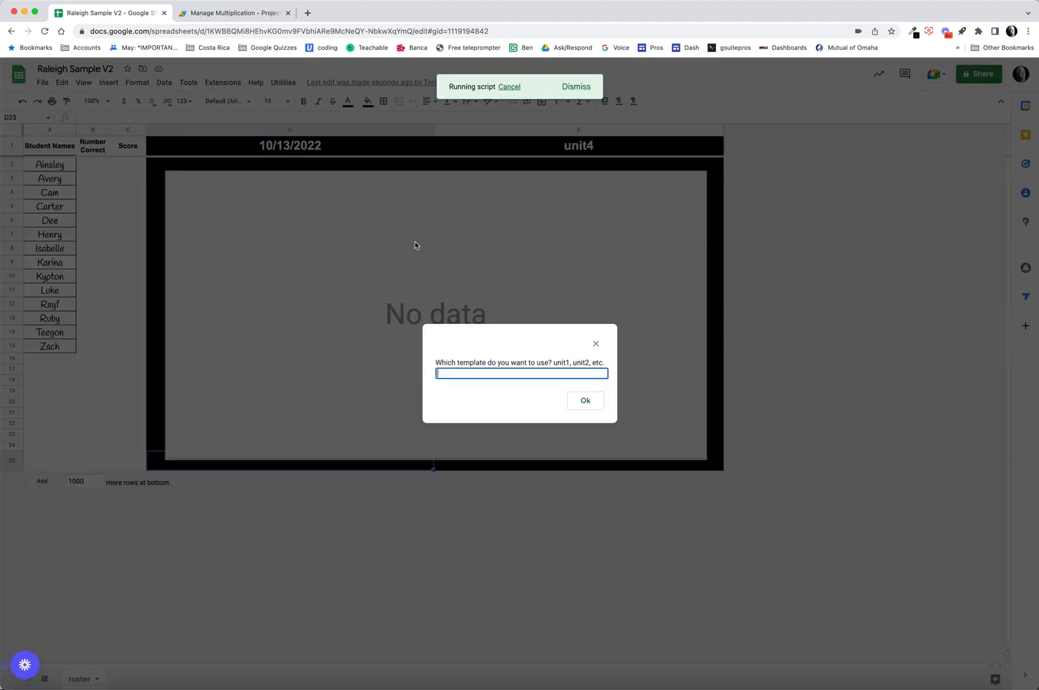
pyautogui.write('unit1')
pyautogui.click(585, 403)
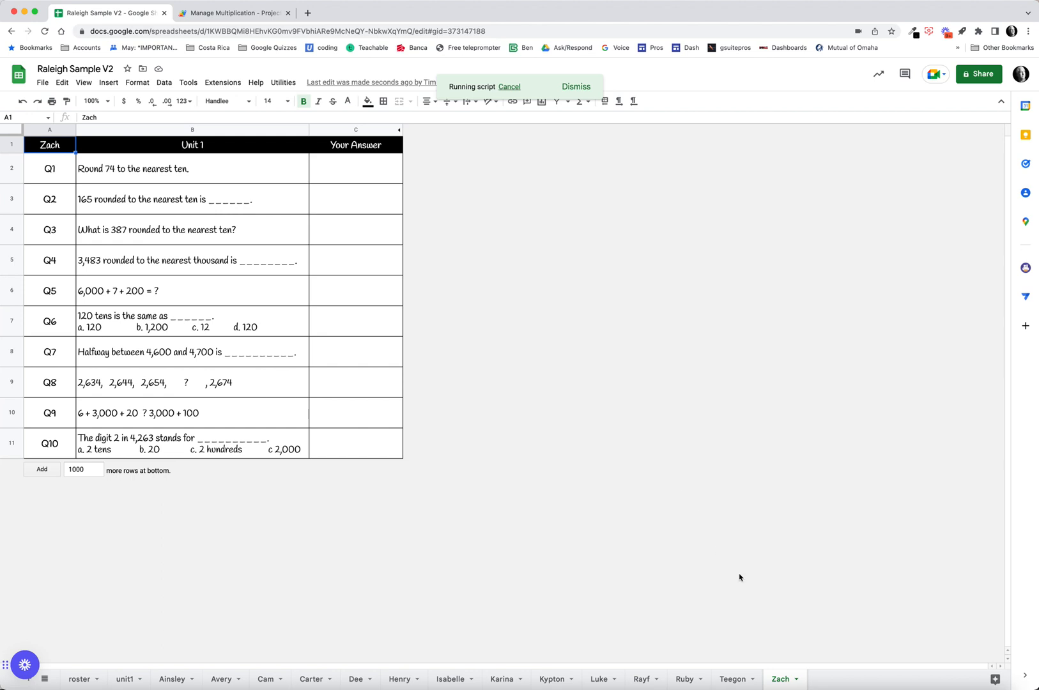
# Check the roster and the unit1 template, and hide the unit sheets so only the roster and student sheets stay listed.
pyautogui.click(78, 680)
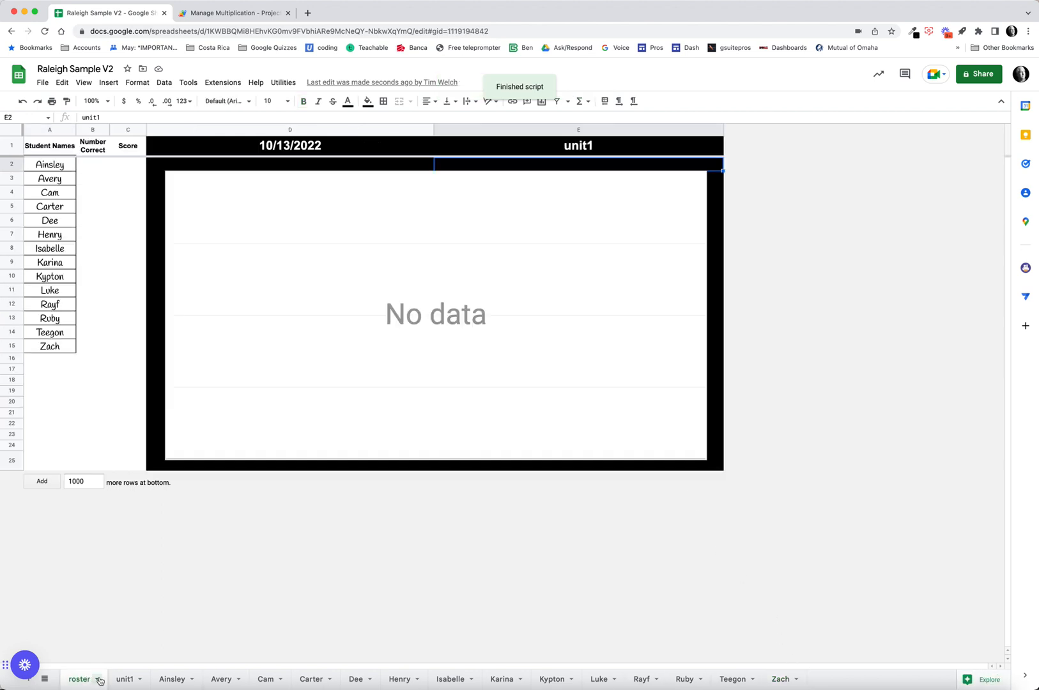
pyautogui.click(125, 682)
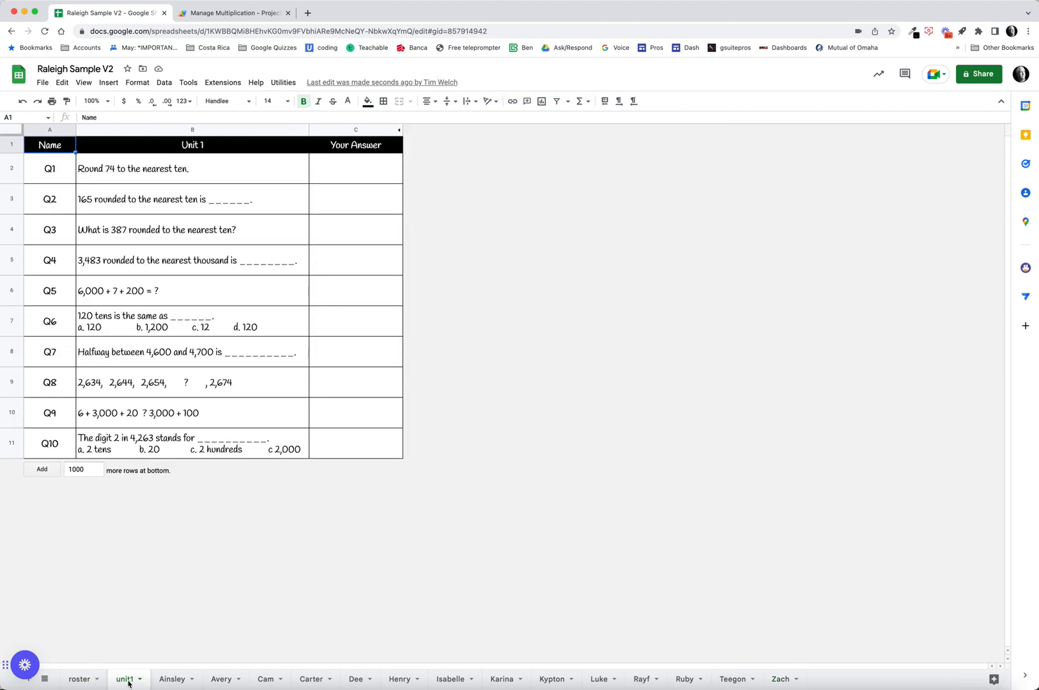
pyautogui.click(285, 81)
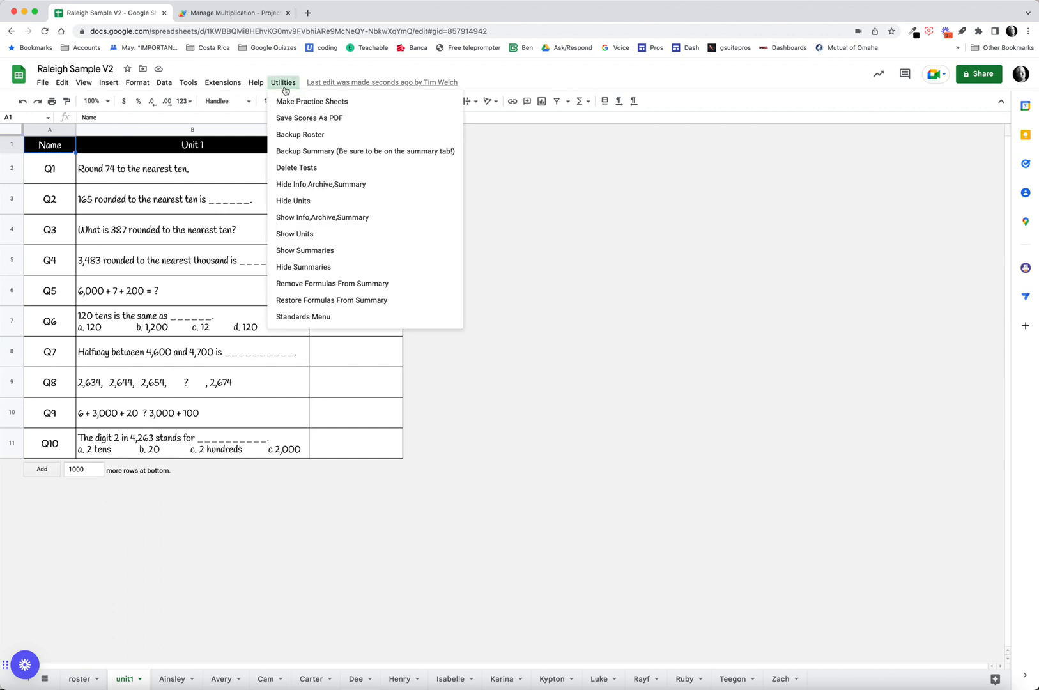
pyautogui.click(310, 201)
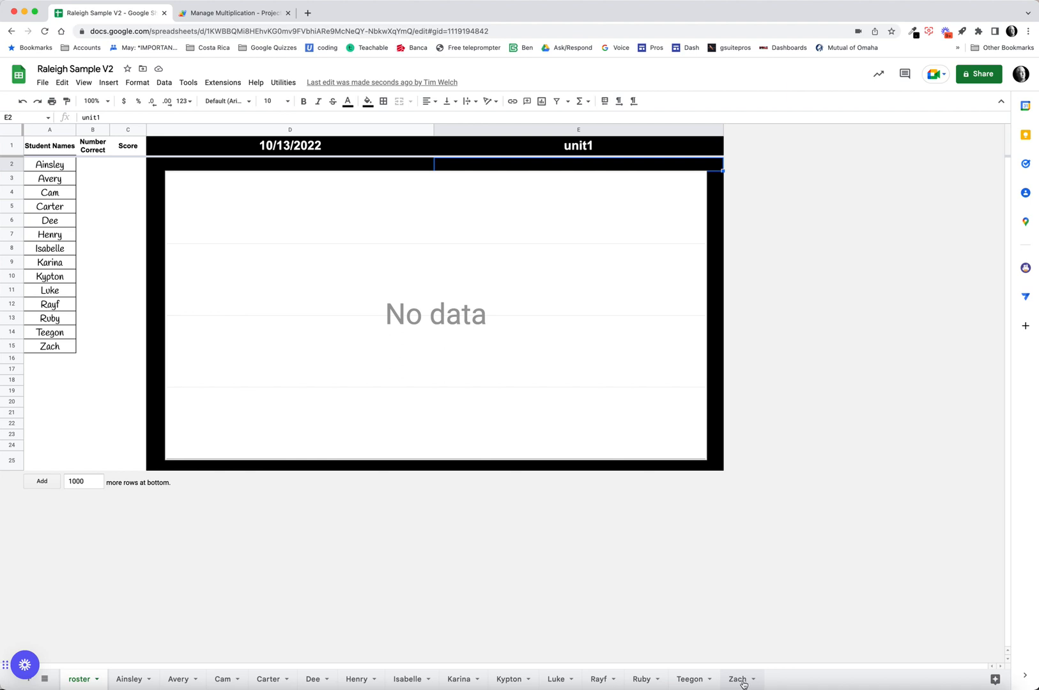
# Look through the first four students' practice sheets and return to the roster.
pyautogui.click(127, 681)
pyautogui.click(179, 680)
pyautogui.click(222, 680)
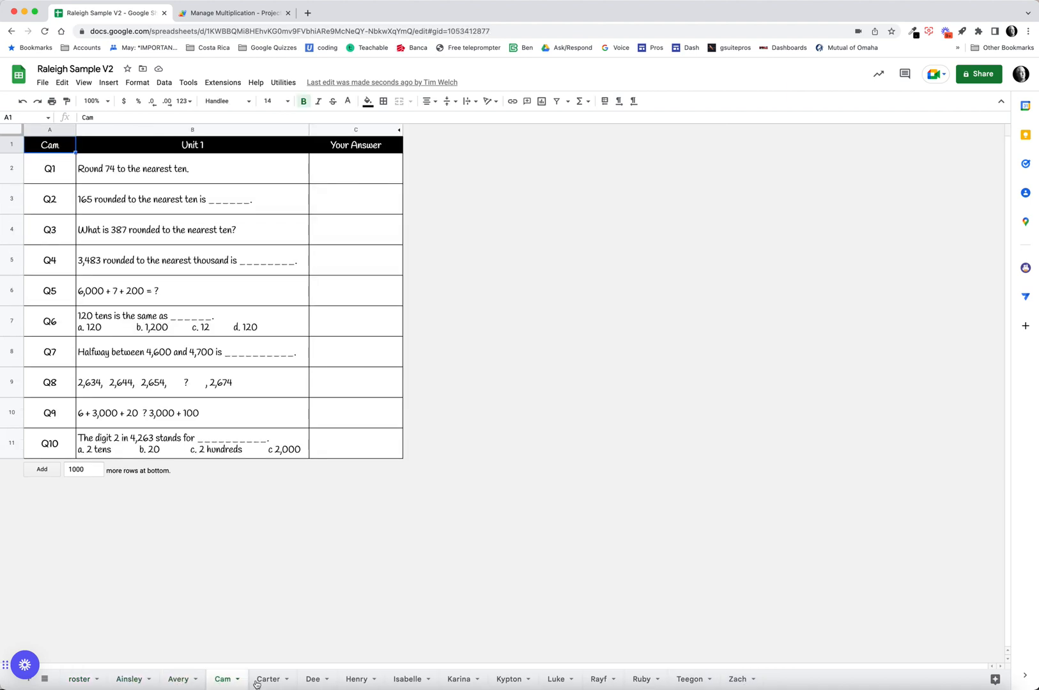
pyautogui.click(267, 680)
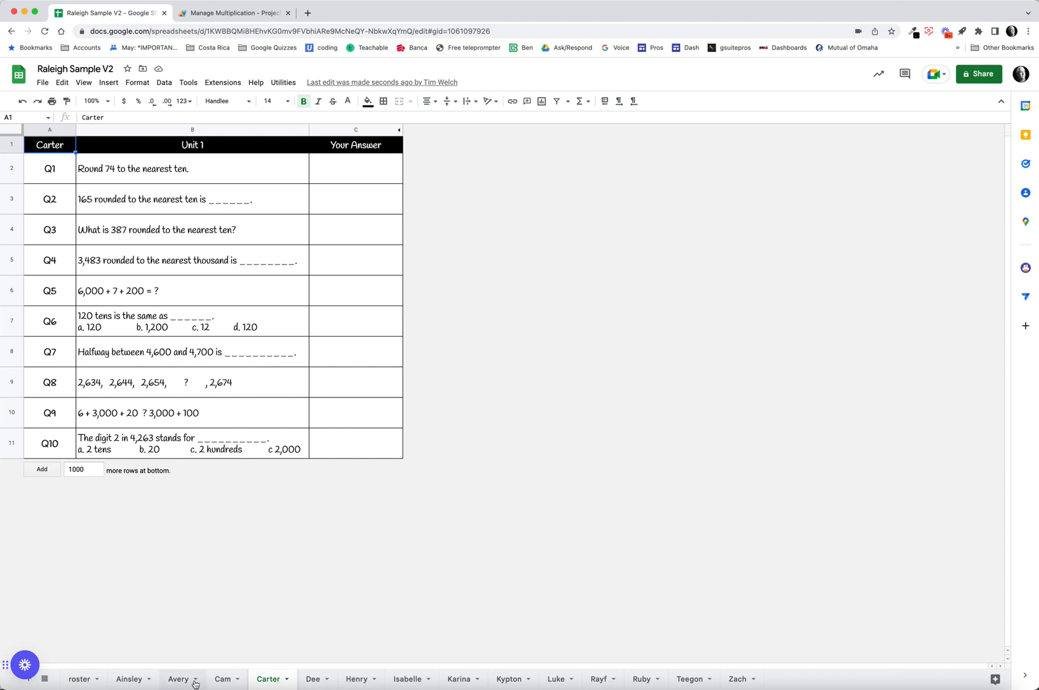
pyautogui.click(78, 680)
# Enter 70 as the answer to Q1 on the first student's sheet and check the score on the roster.
pyautogui.click(136, 678)
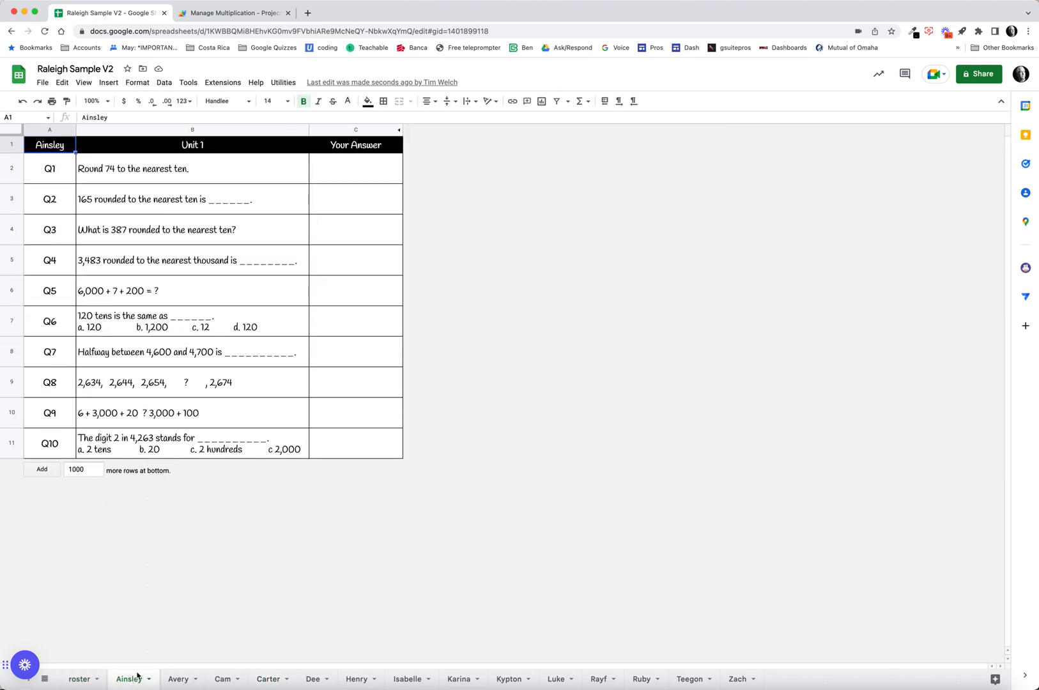
pyautogui.click(380, 180)
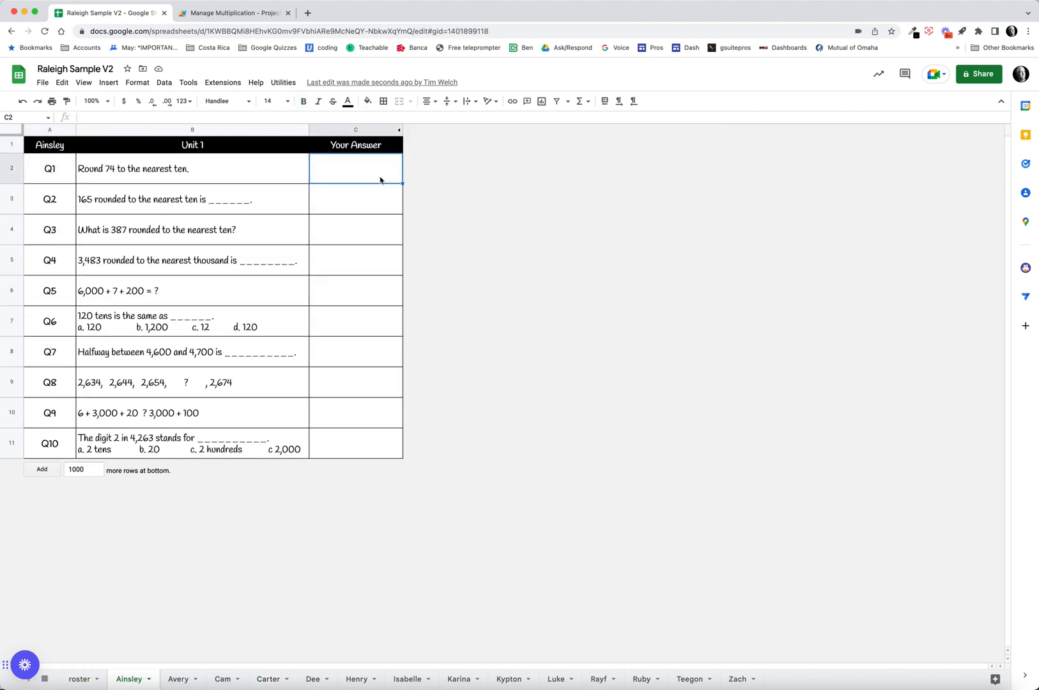
pyautogui.write('70')
pyautogui.press('Return')
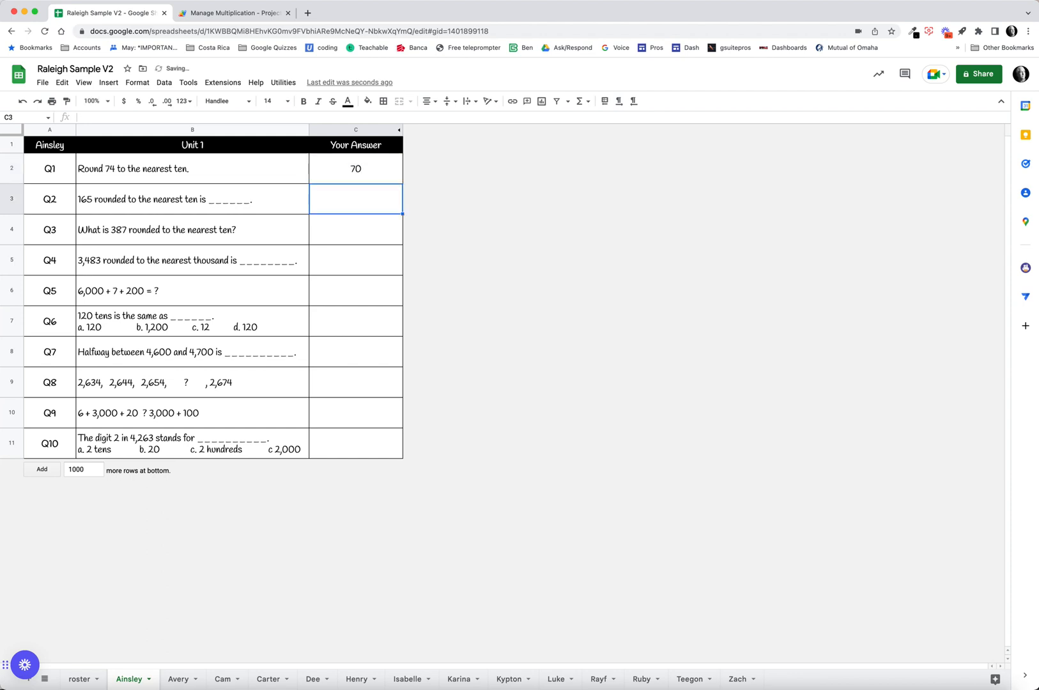
pyautogui.click(78, 680)
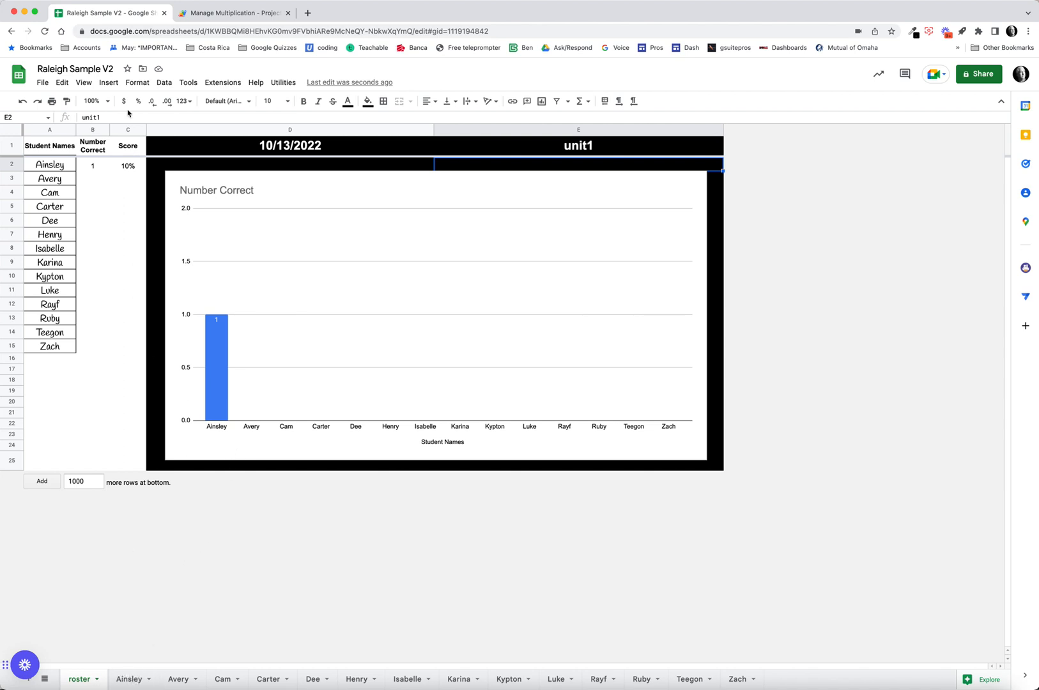
# Unhide the unit1 summary sheet and move it directly after the roster sheet.
pyautogui.click(84, 82)
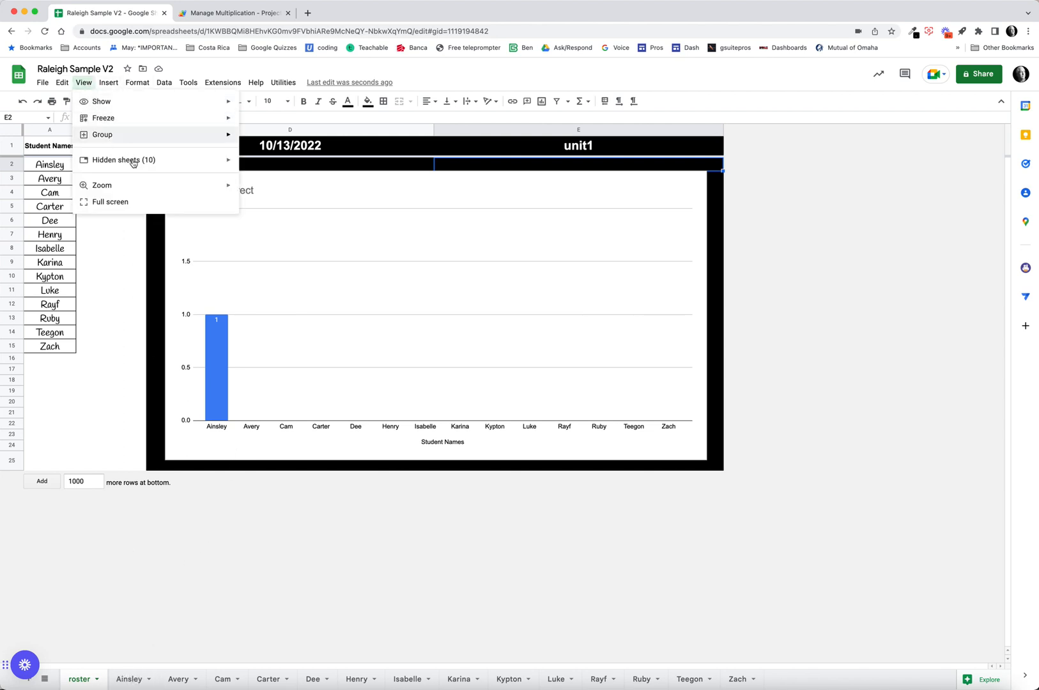
pyautogui.moveTo(134, 163)
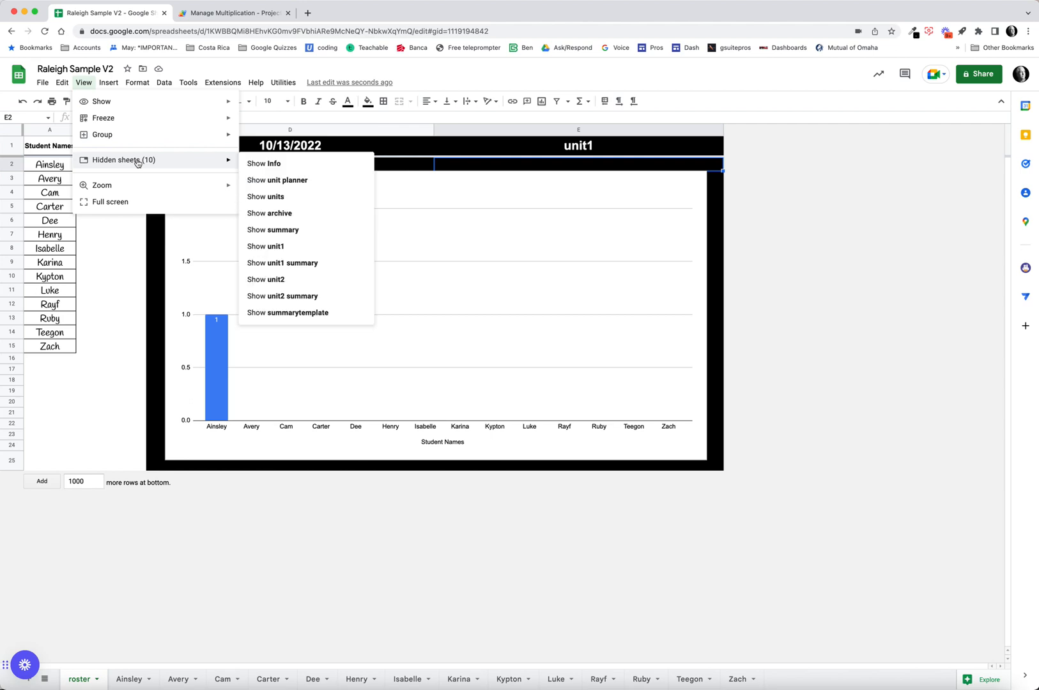
pyautogui.click(298, 264)
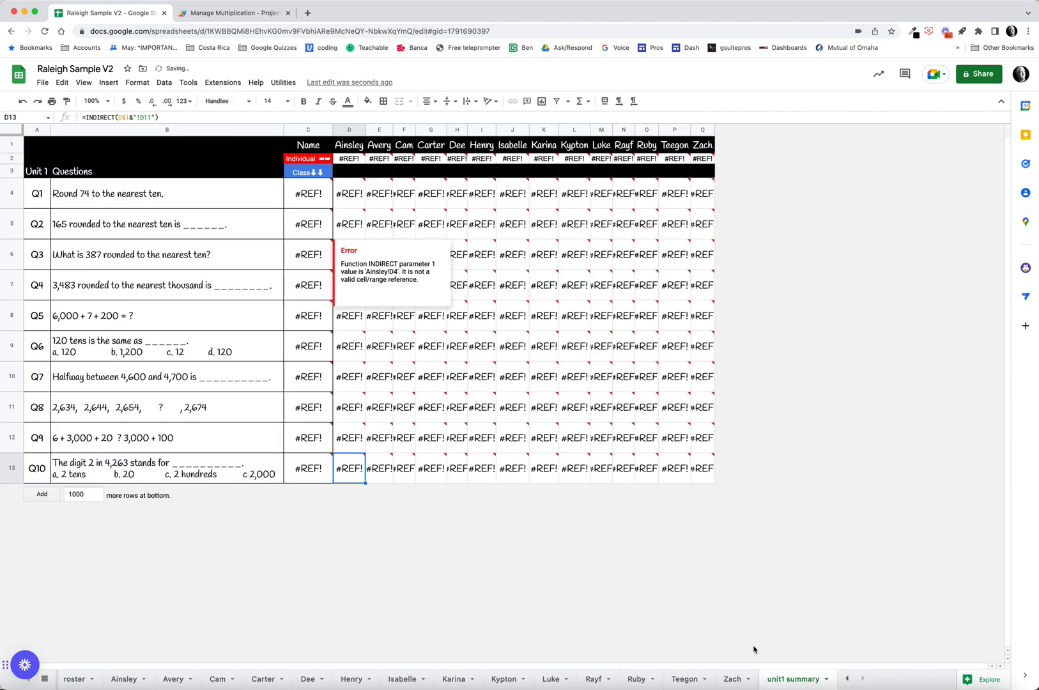
pyautogui.moveTo(794, 679); pyautogui.dragTo(137, 678)
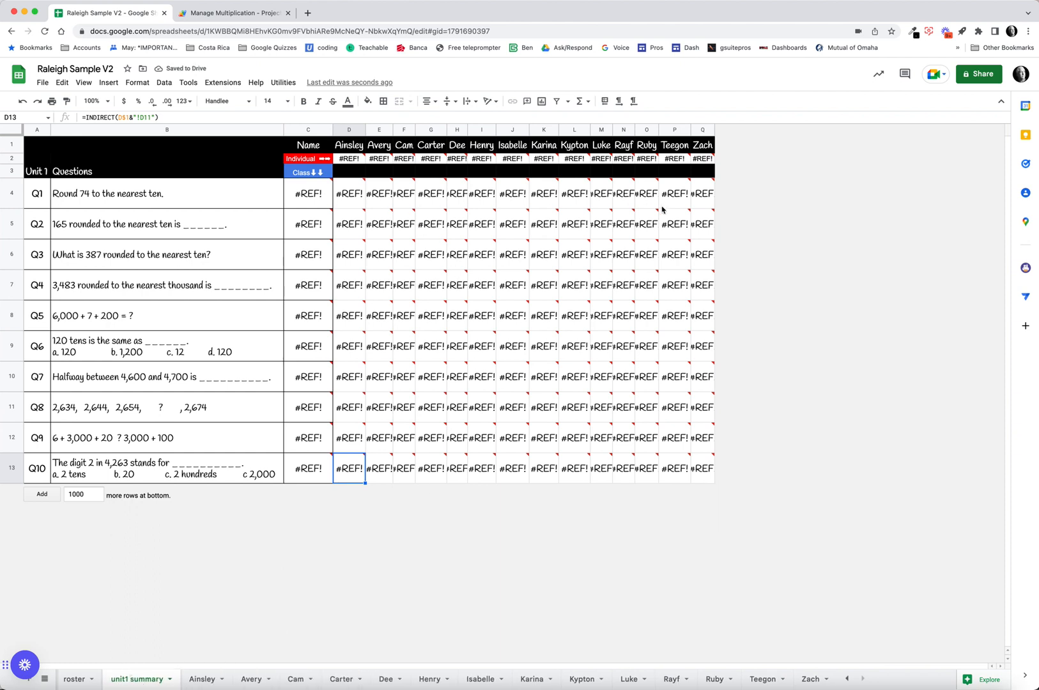
# Restore the formulas on the unit1 summary sheet so it reads the students' answers.
pyautogui.click(343, 203)
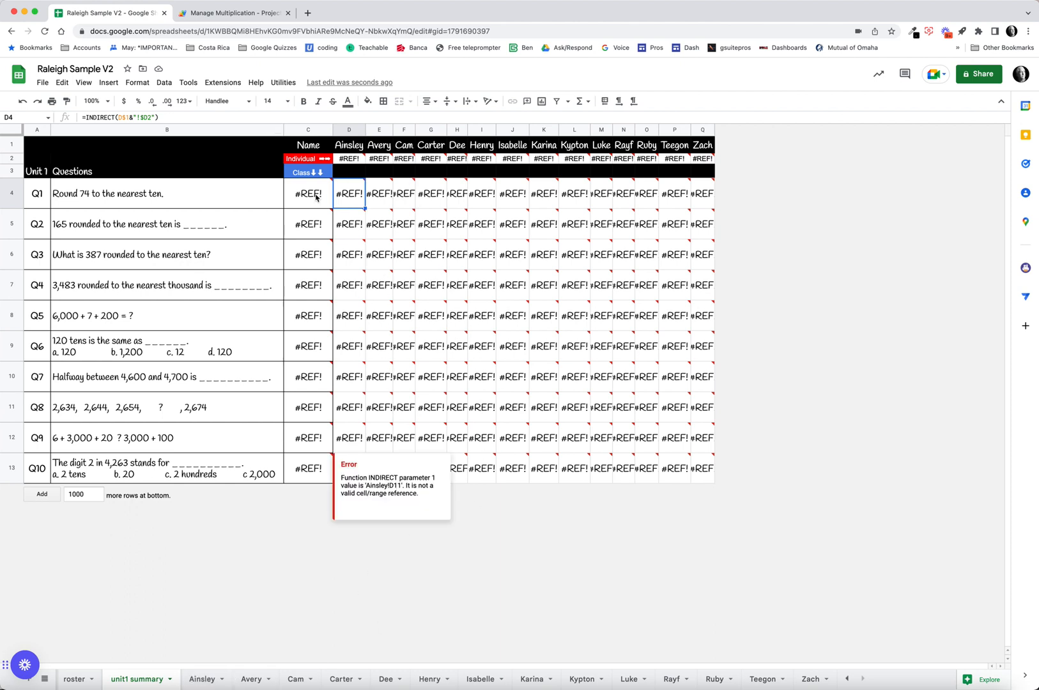
pyautogui.click(283, 82)
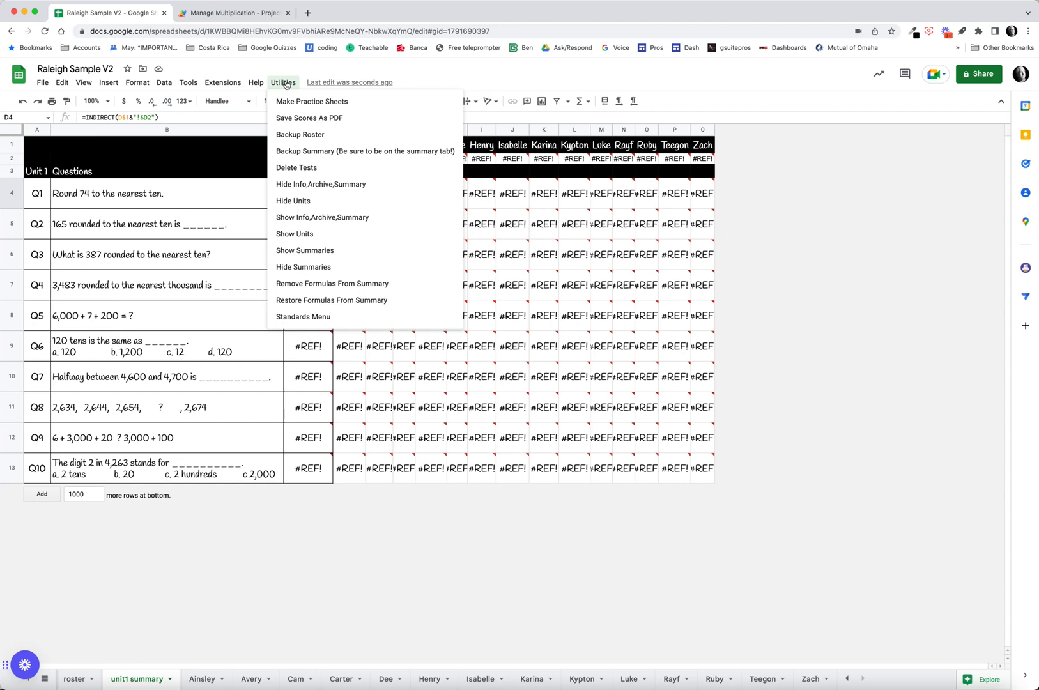
pyautogui.click(345, 300)
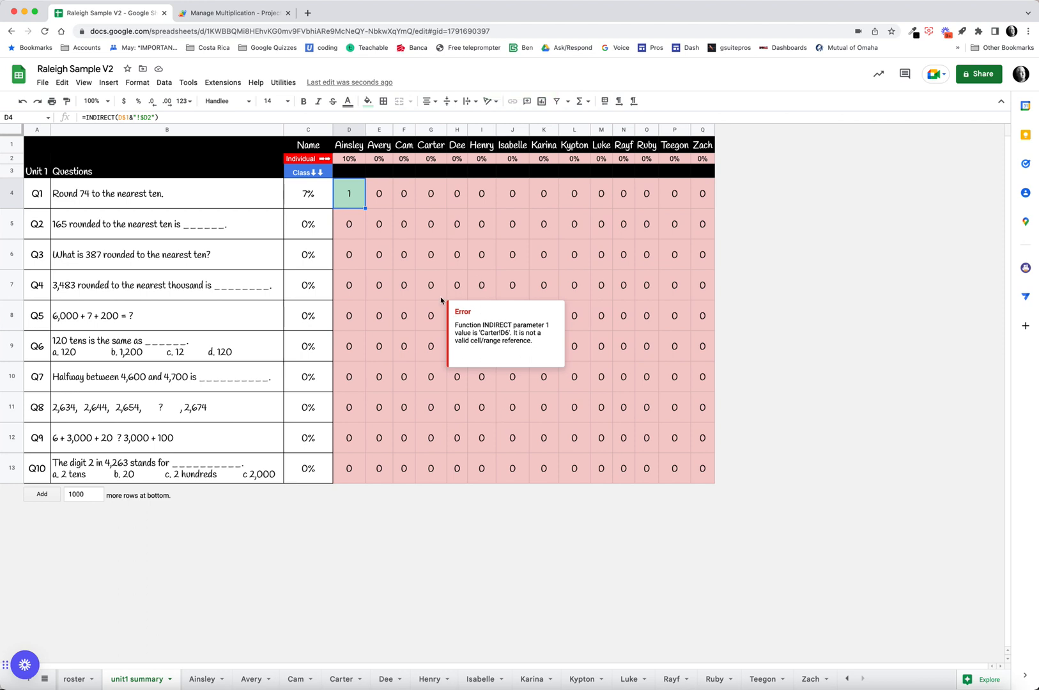
pyautogui.click(404, 195)
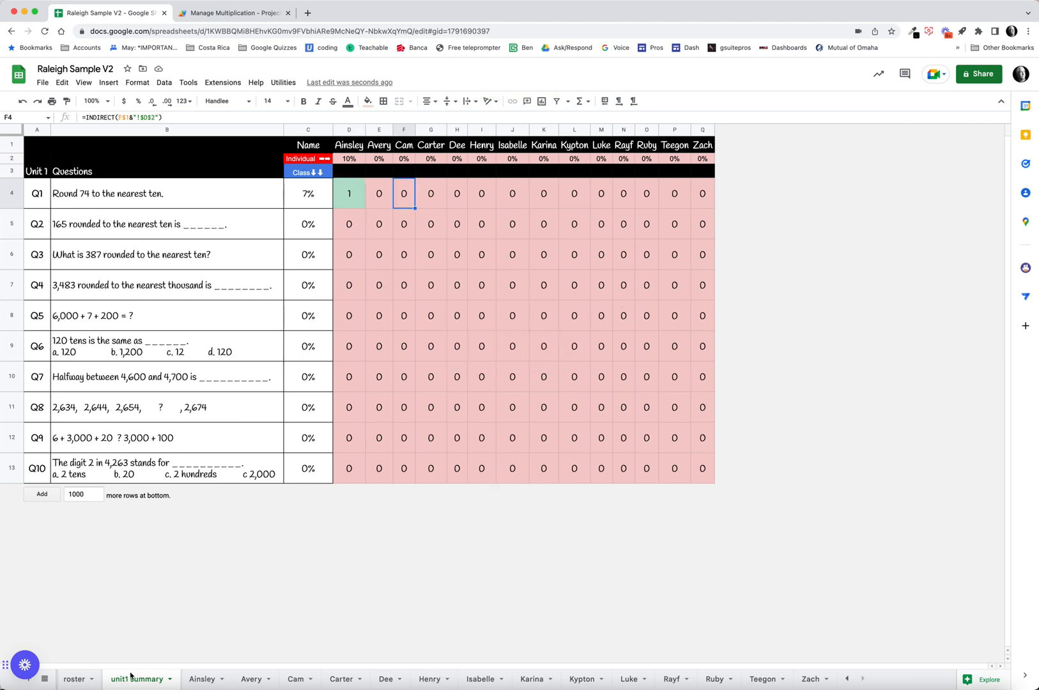
# Enter 70 as the answer to Q1 on the second student's practice sheet.
pyautogui.click(250, 679)
pyautogui.click(368, 173)
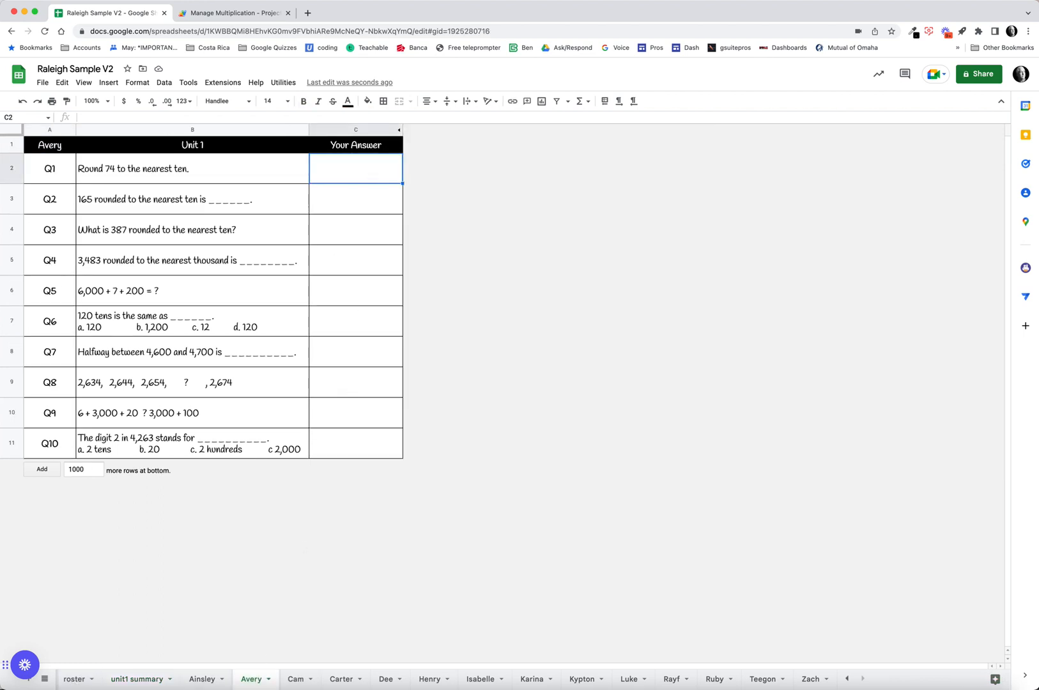
pyautogui.write('70')
pyautogui.press('Return')
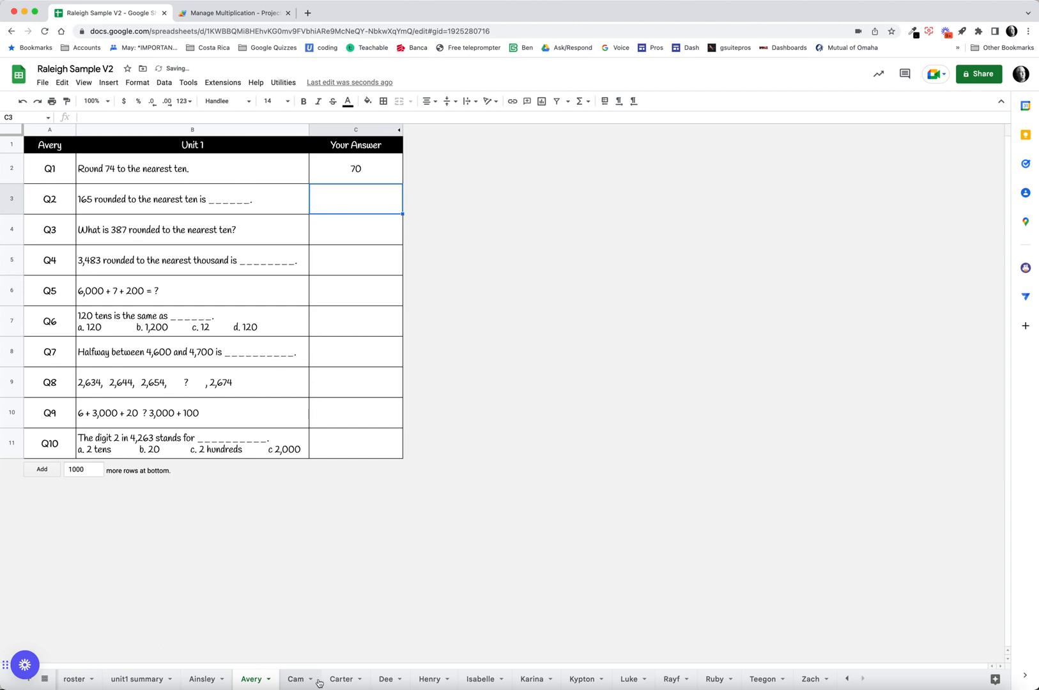
# Enter 3000 as the answer to Q4 on the third student's sheet and check the unit1 summary.
pyautogui.click(294, 679)
pyautogui.click(391, 181)
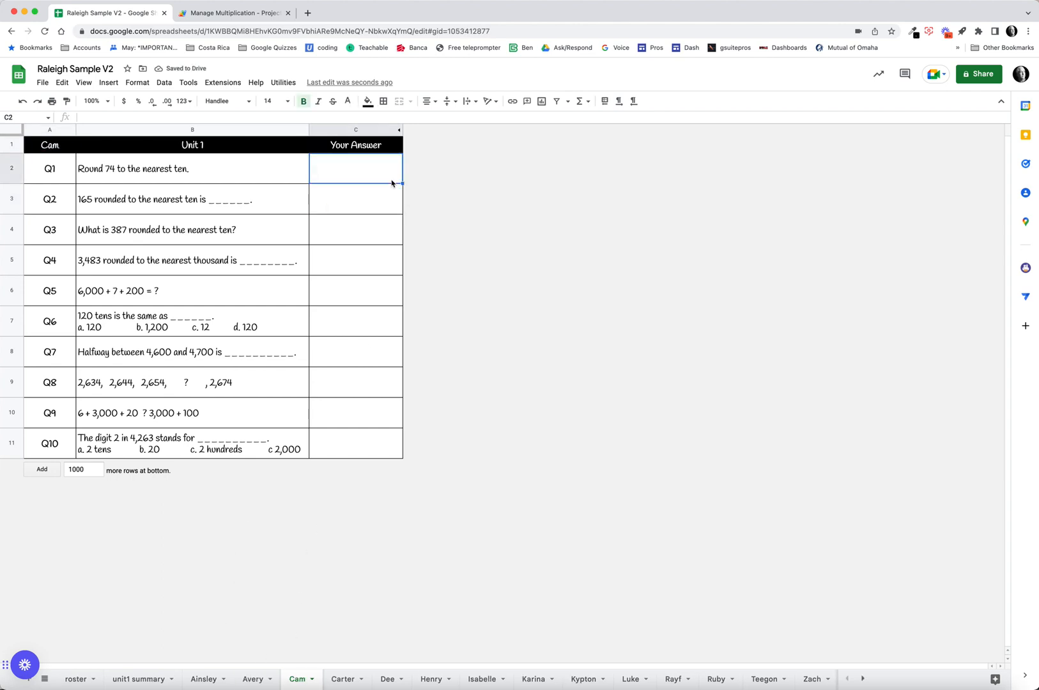
pyautogui.click(380, 270)
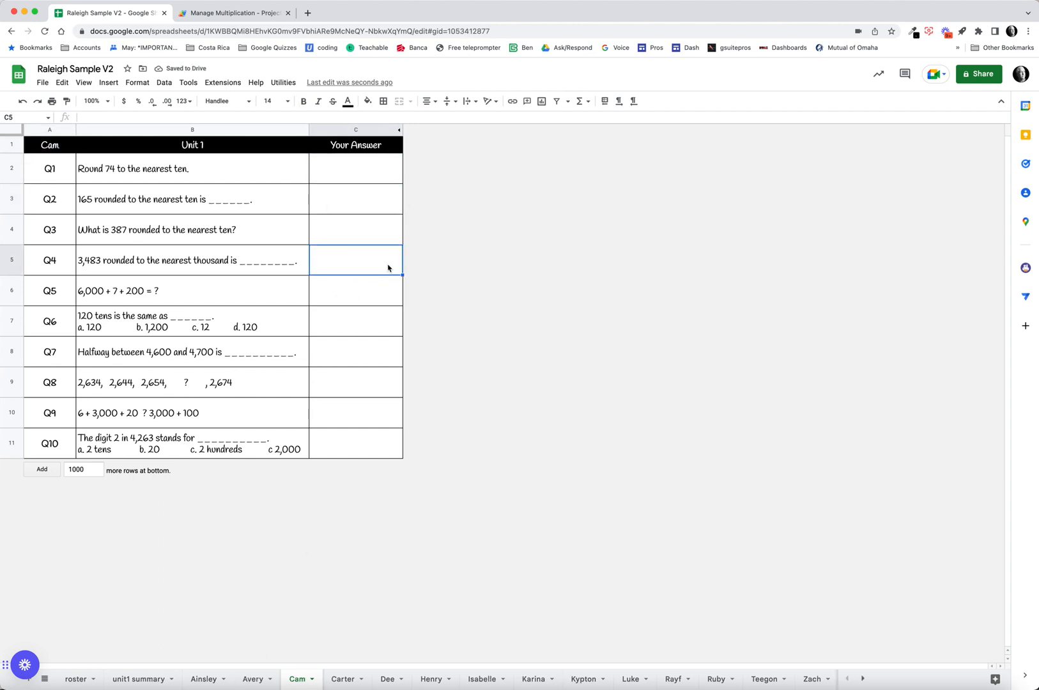
pyautogui.write('3000')
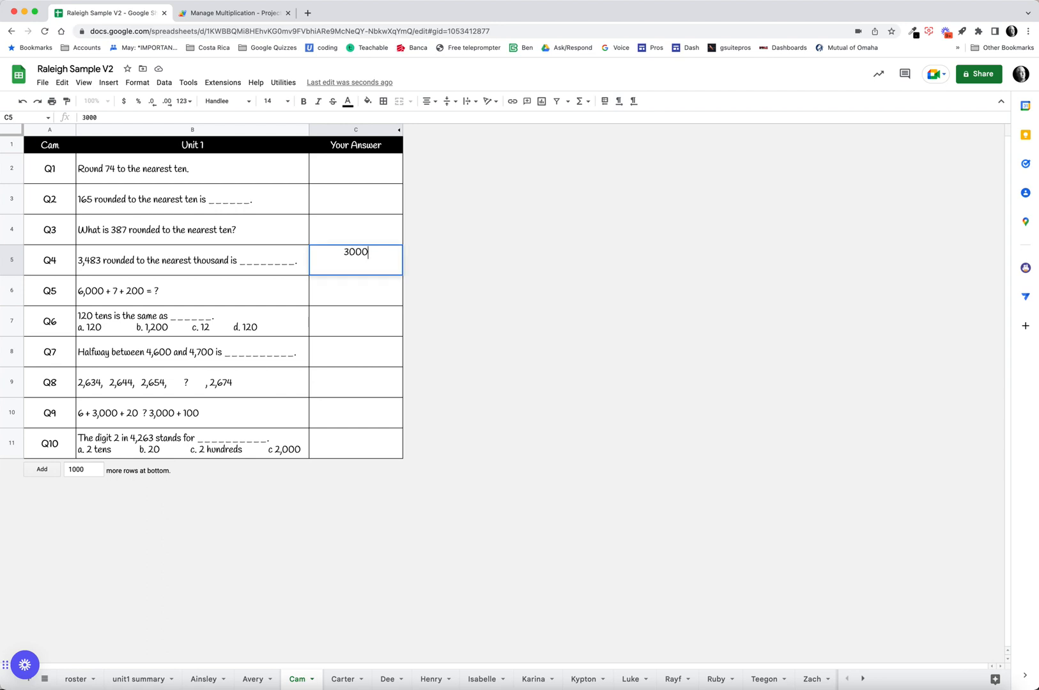
pyautogui.press('Return')
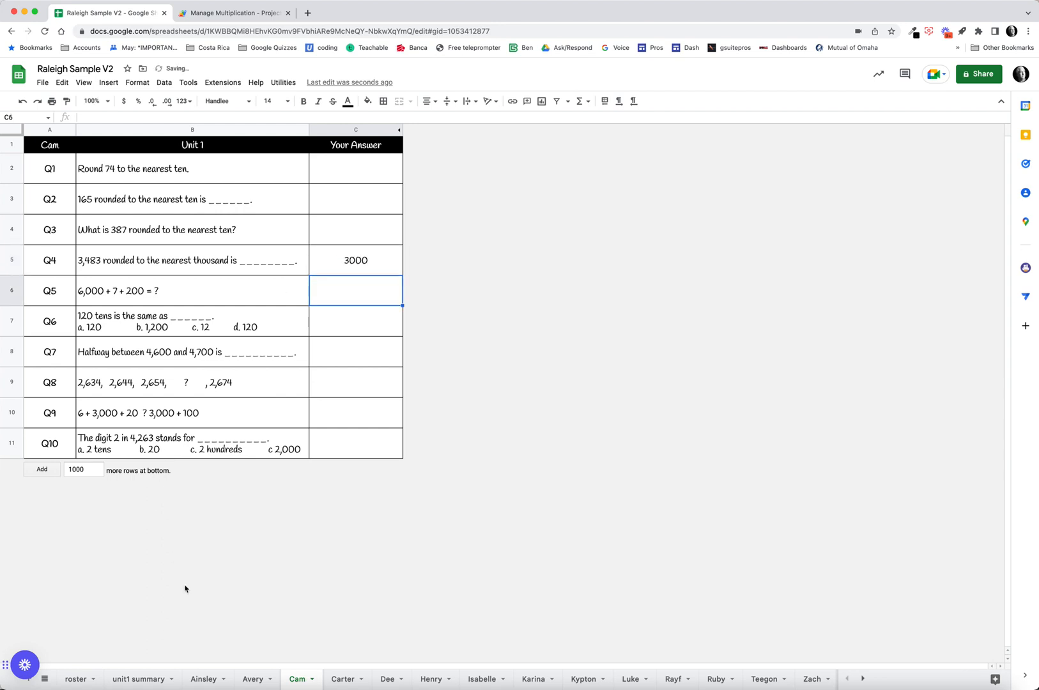
pyautogui.click(139, 678)
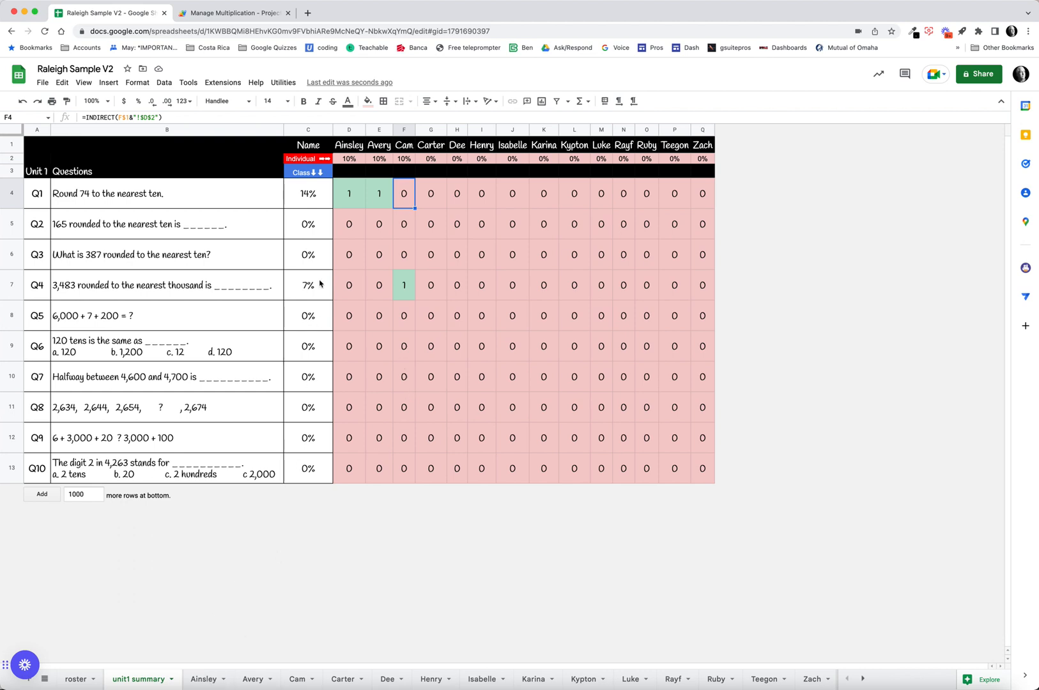
# Check the students' scores and chart on the roster and return to the unit1 summary.
pyautogui.click(287, 82)
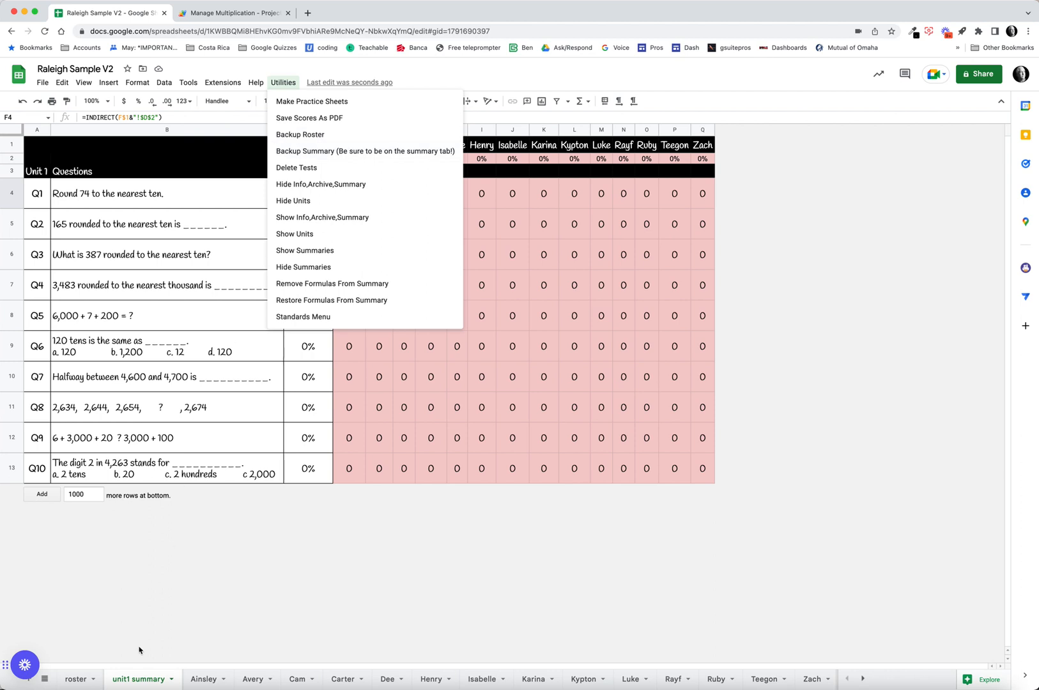
pyautogui.click(75, 680)
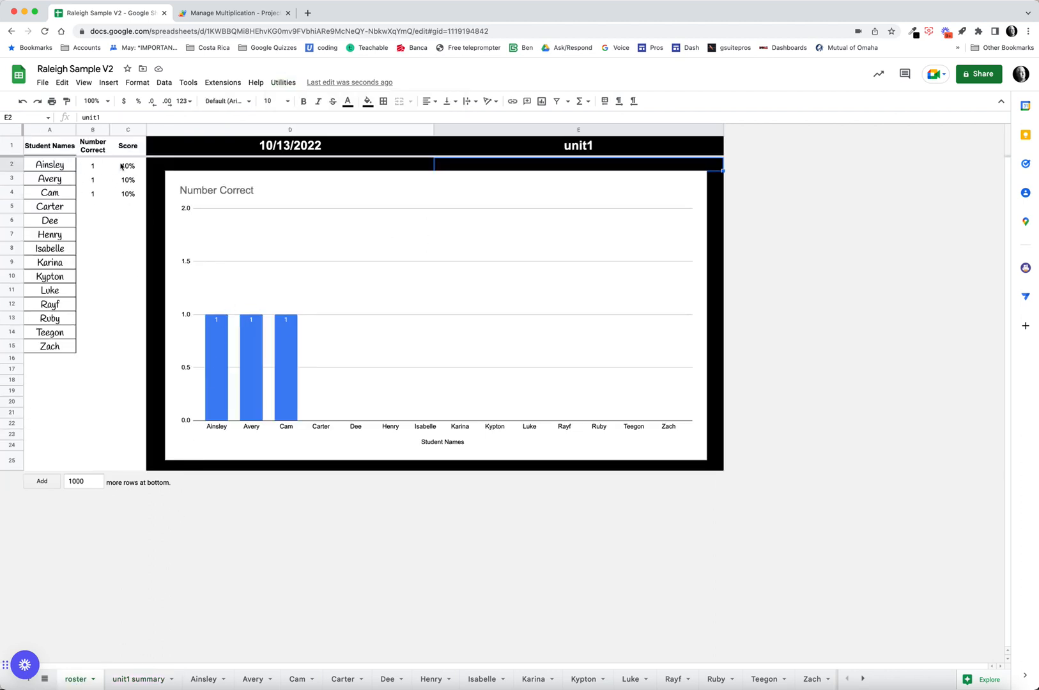
pyautogui.click(139, 680)
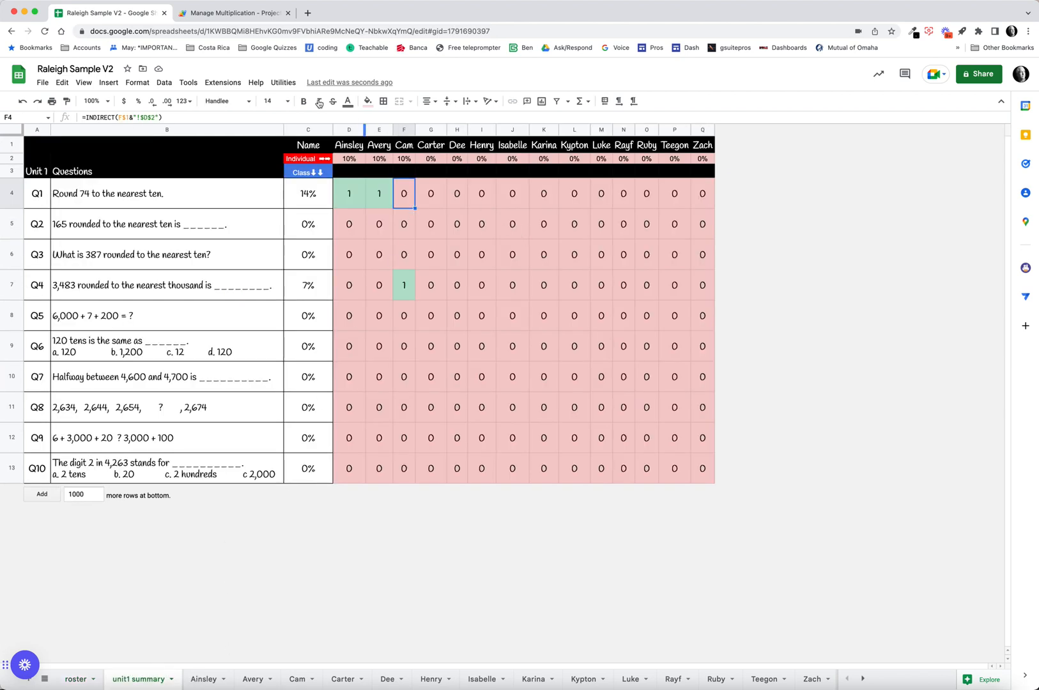
# Back up the unit1 summary results with the Backup Summary utility.
pyautogui.click(283, 82)
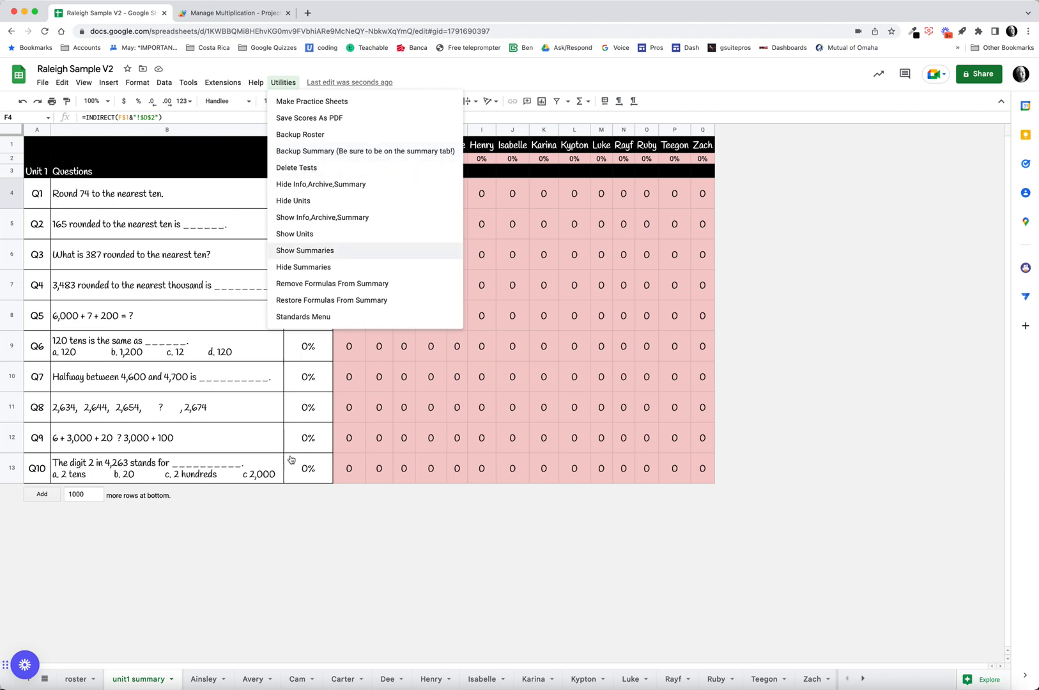
pyautogui.click(139, 681)
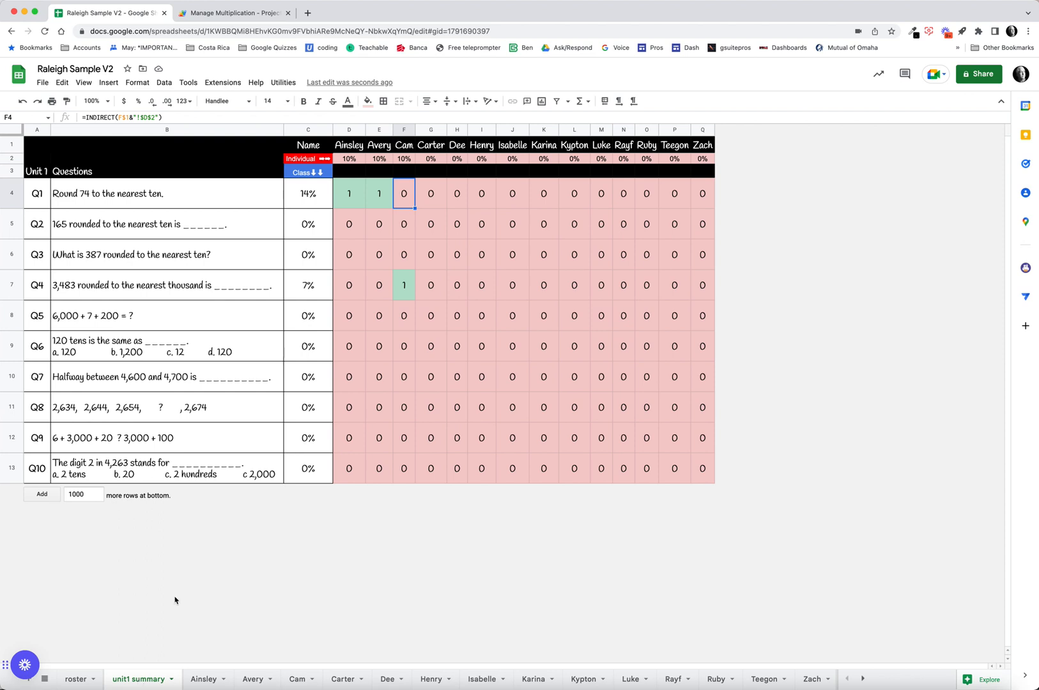
pyautogui.click(283, 82)
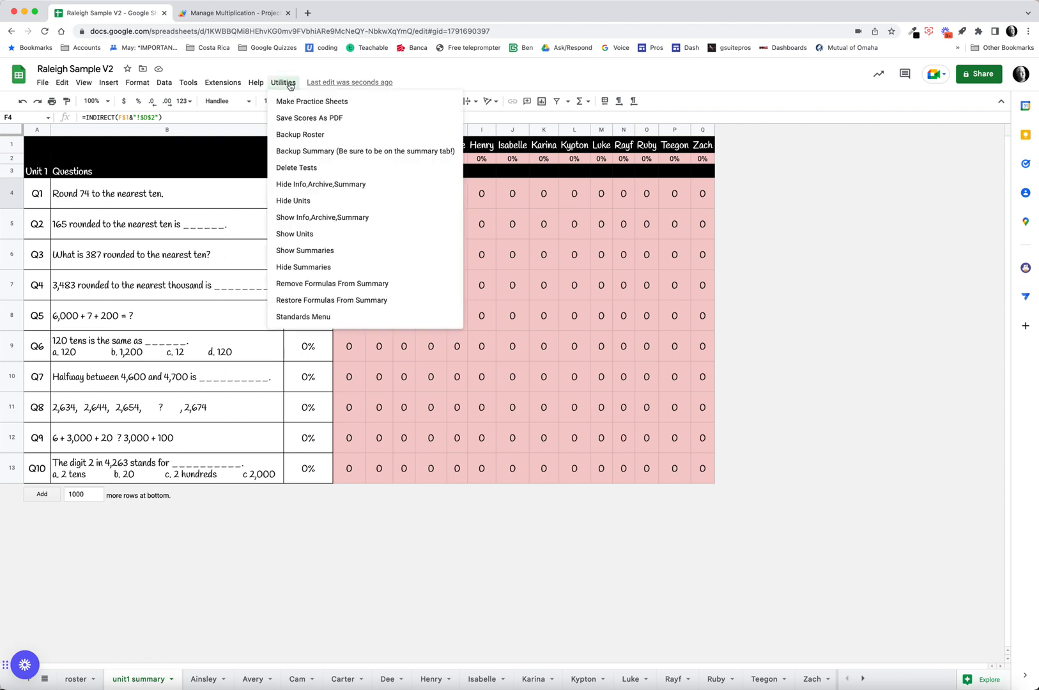
pyautogui.click(324, 151)
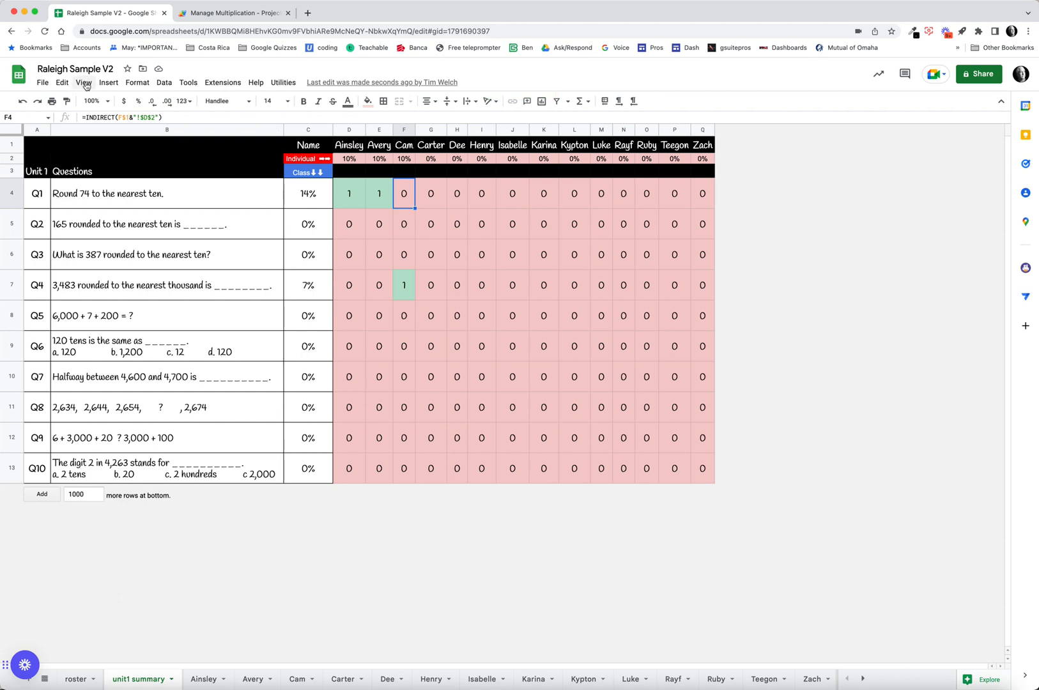
# Unhide the summary sheet and inspect the backed-up Unit 1 results, including the third student's Q4 entry.
pyautogui.click(84, 83)
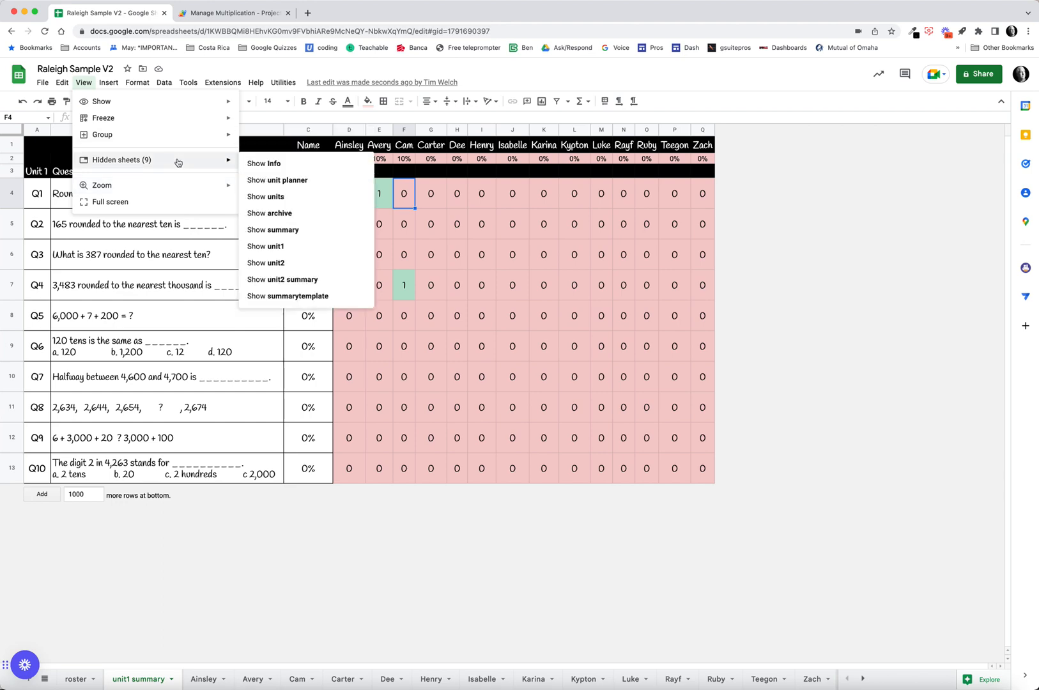
pyautogui.click(301, 234)
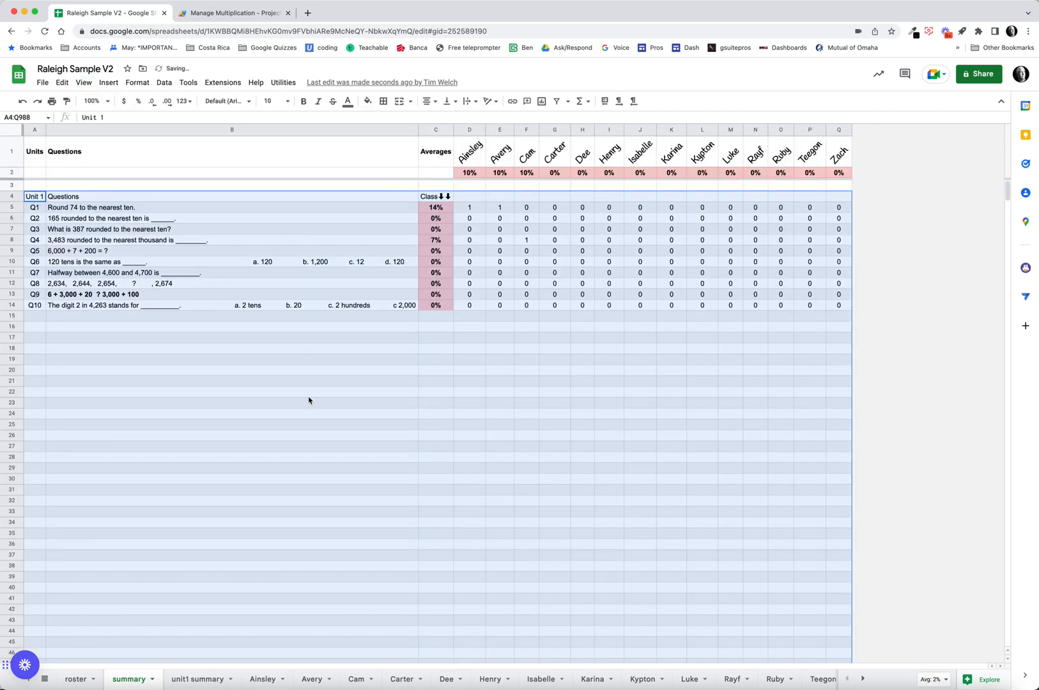
pyautogui.click(423, 314)
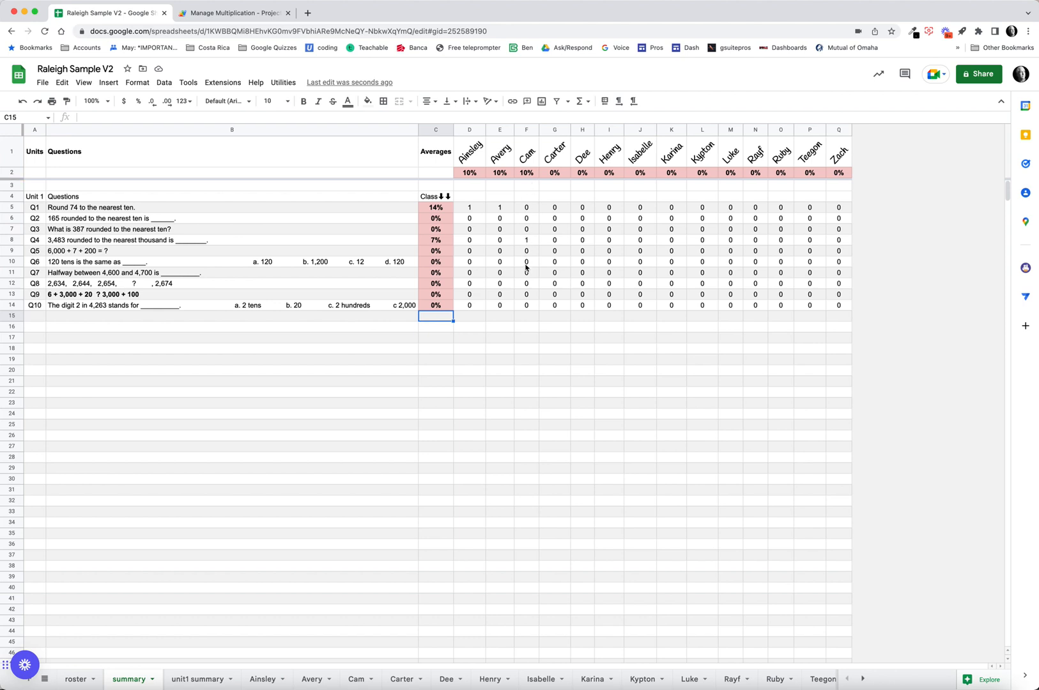
pyautogui.click(529, 242)
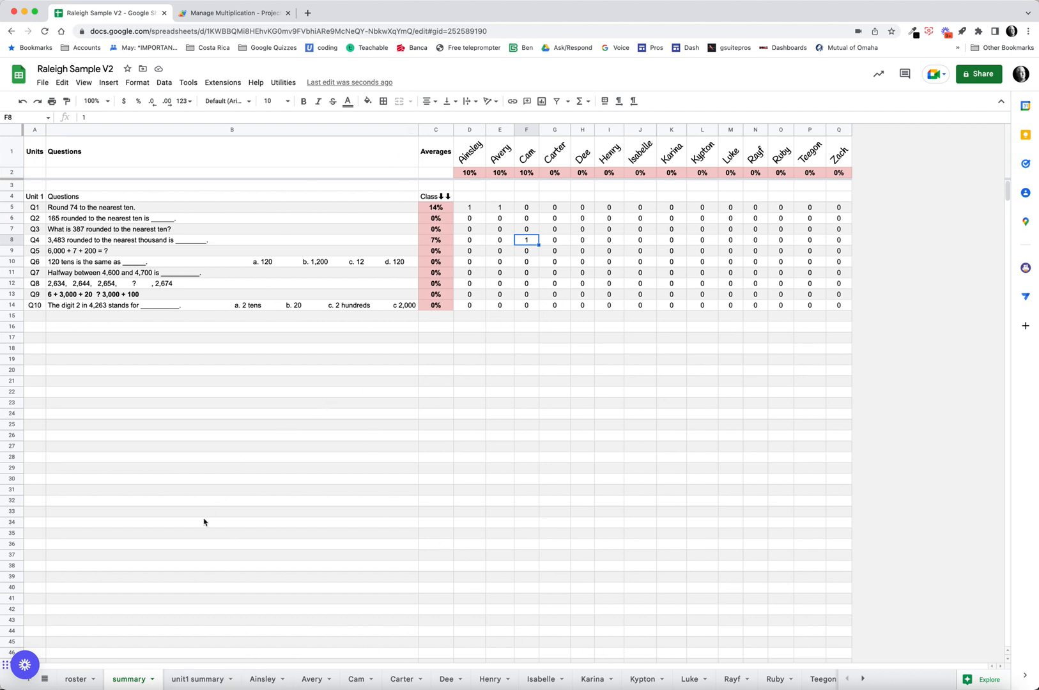
# Unhide the archive sheet and back up the current roster scores to it.
pyautogui.click(198, 679)
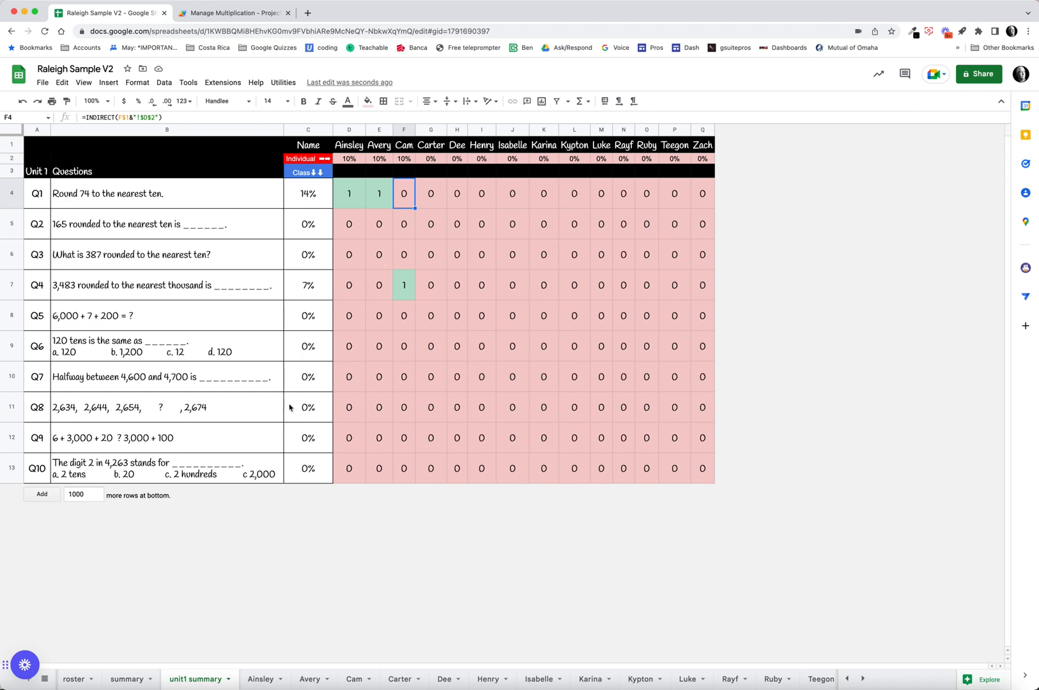
pyautogui.click(75, 679)
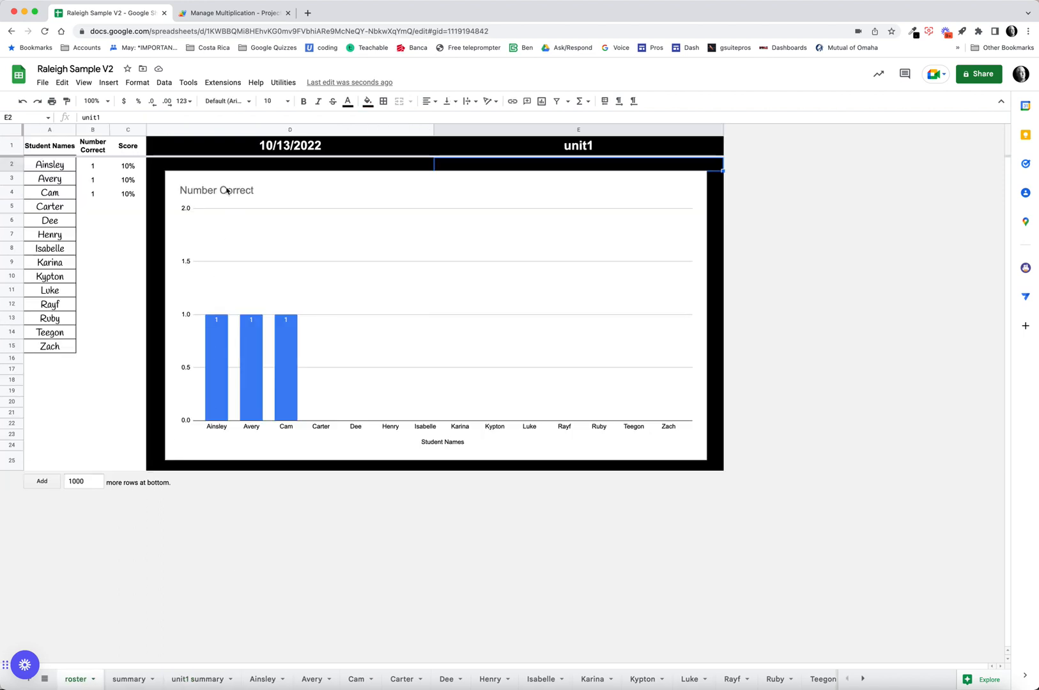
pyautogui.click(84, 83)
pyautogui.moveTo(131, 163)
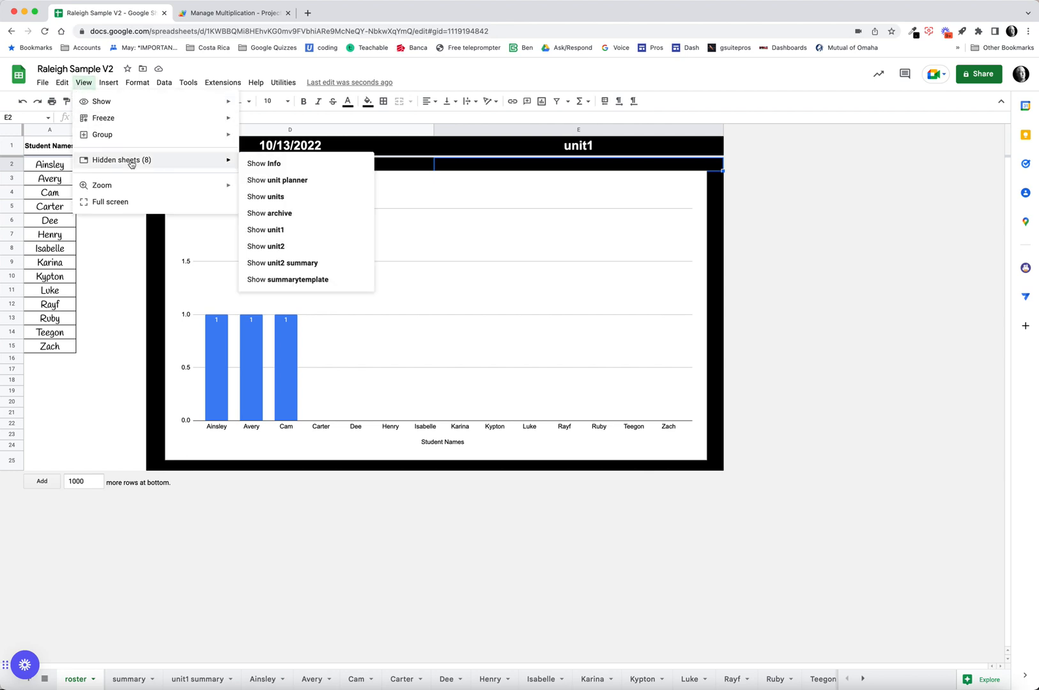
pyautogui.click(292, 217)
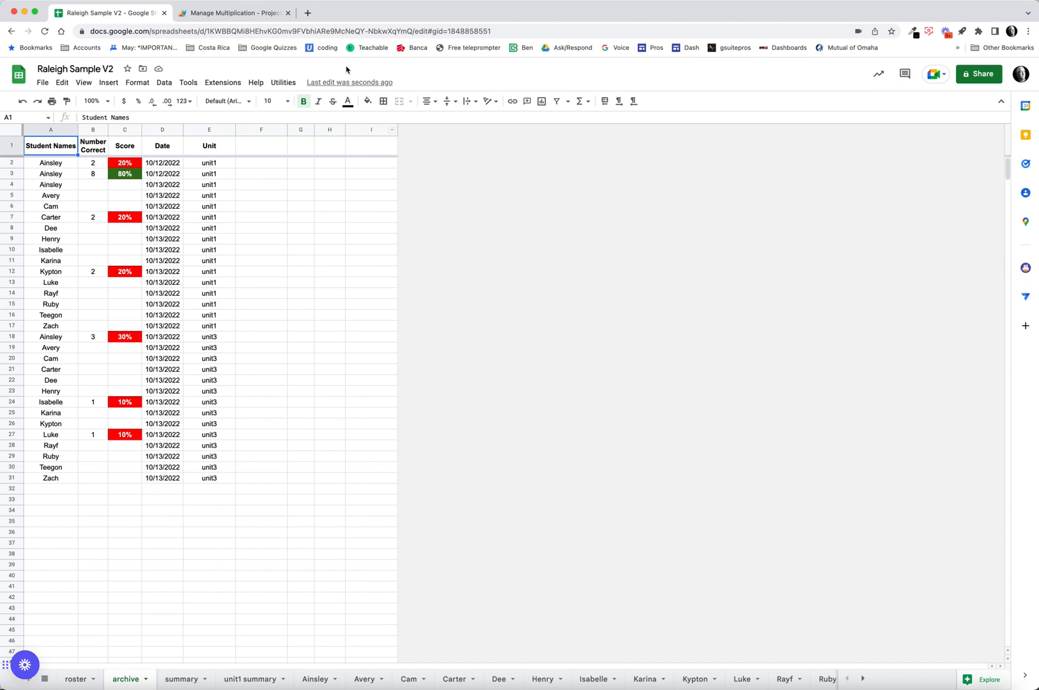
pyautogui.click(285, 83)
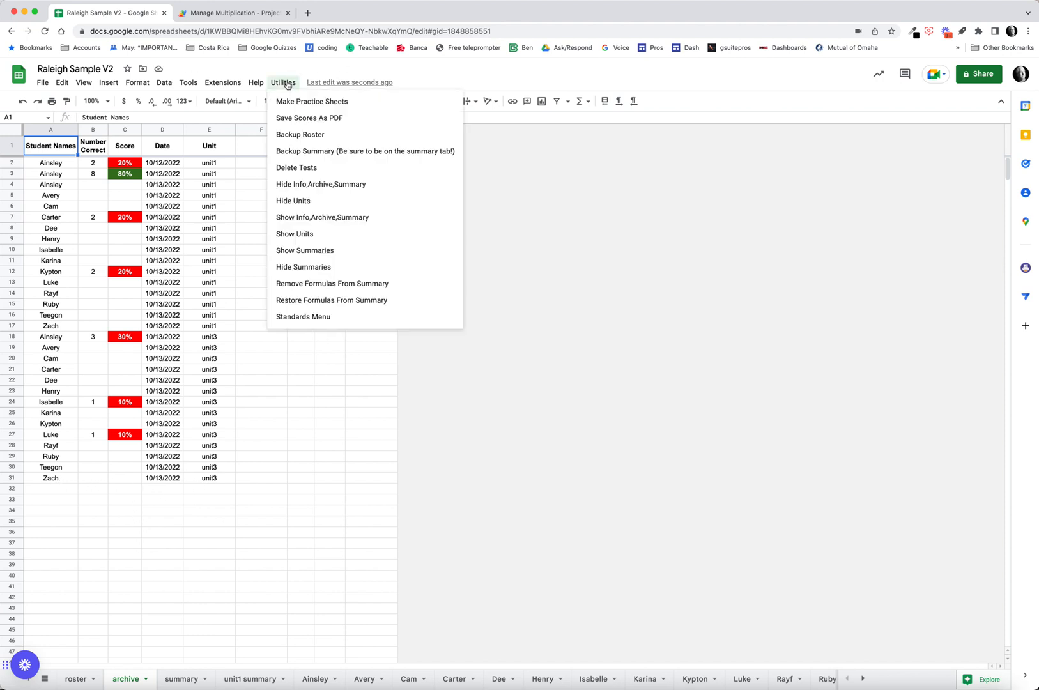
pyautogui.click(300, 134)
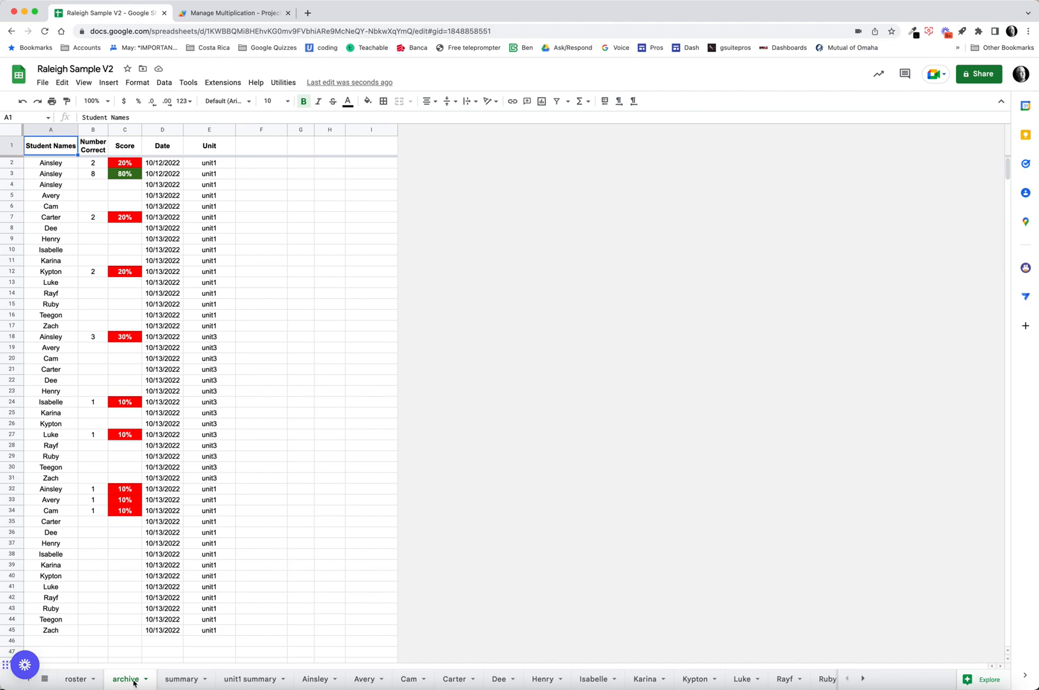
# Review the backed-up results on the summary sheet and compare them with the unit1 summary.
pyautogui.click(174, 679)
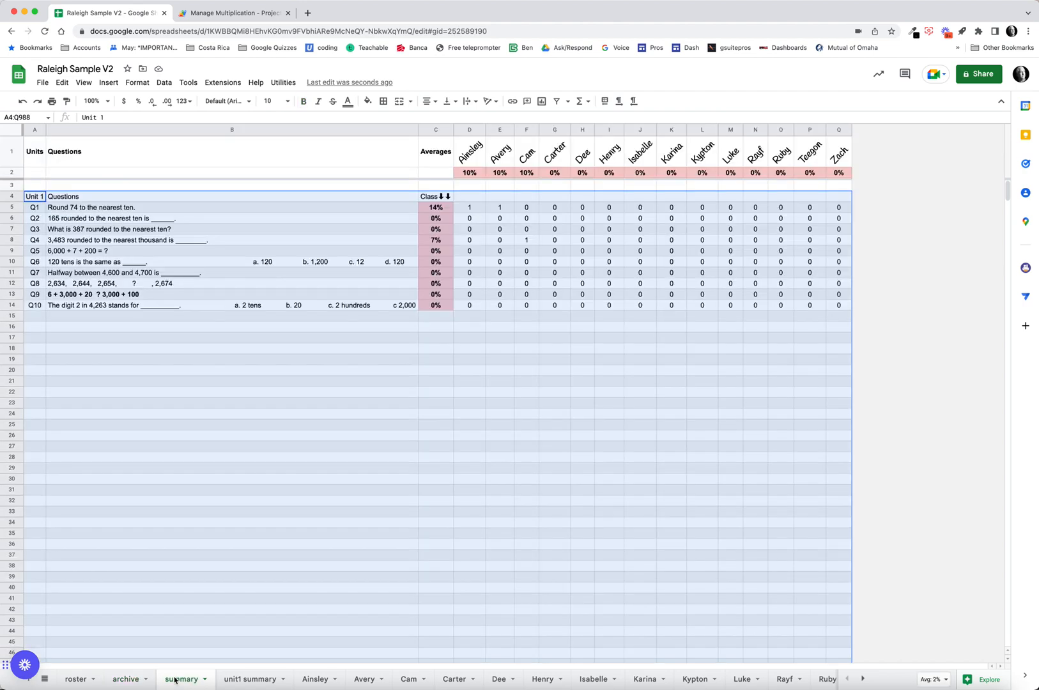
pyautogui.click(317, 474)
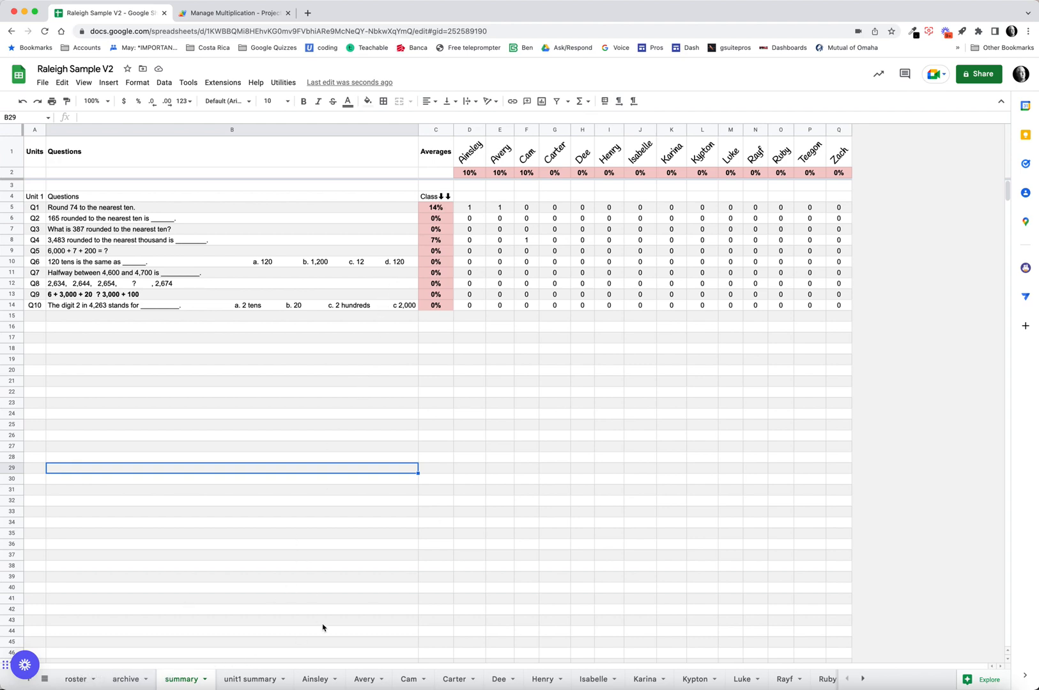
pyautogui.click(250, 678)
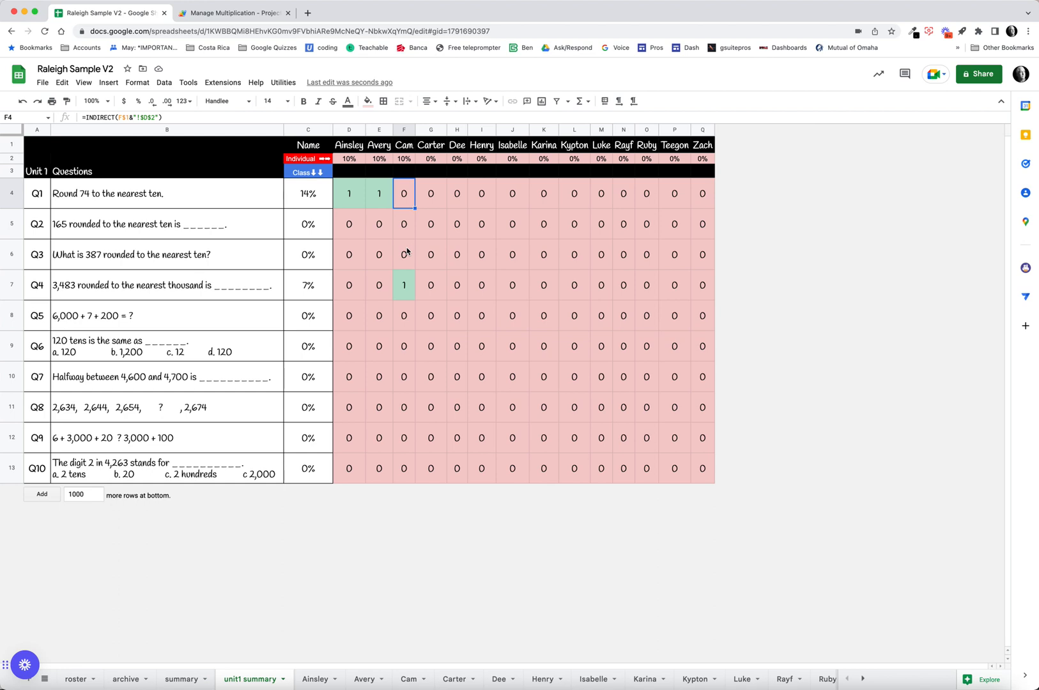
# Delete the students' Unit 1 practice sheets with the Delete Tests utility and check the scores kept on the archive sheet.
pyautogui.click(353, 192)
pyautogui.click(382, 201)
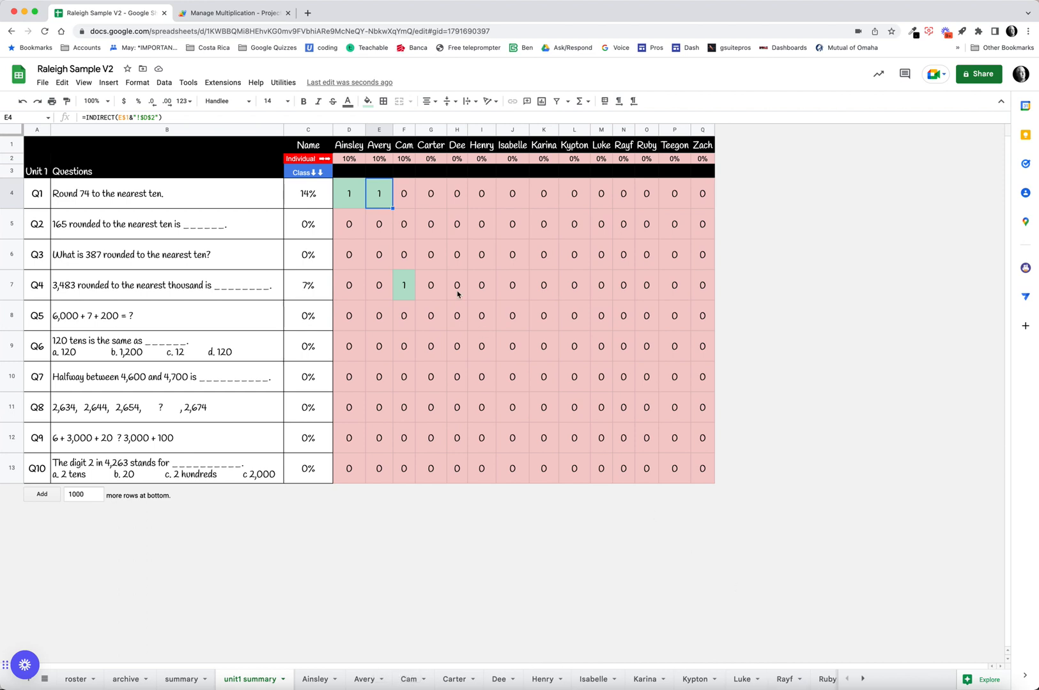
pyautogui.click(283, 83)
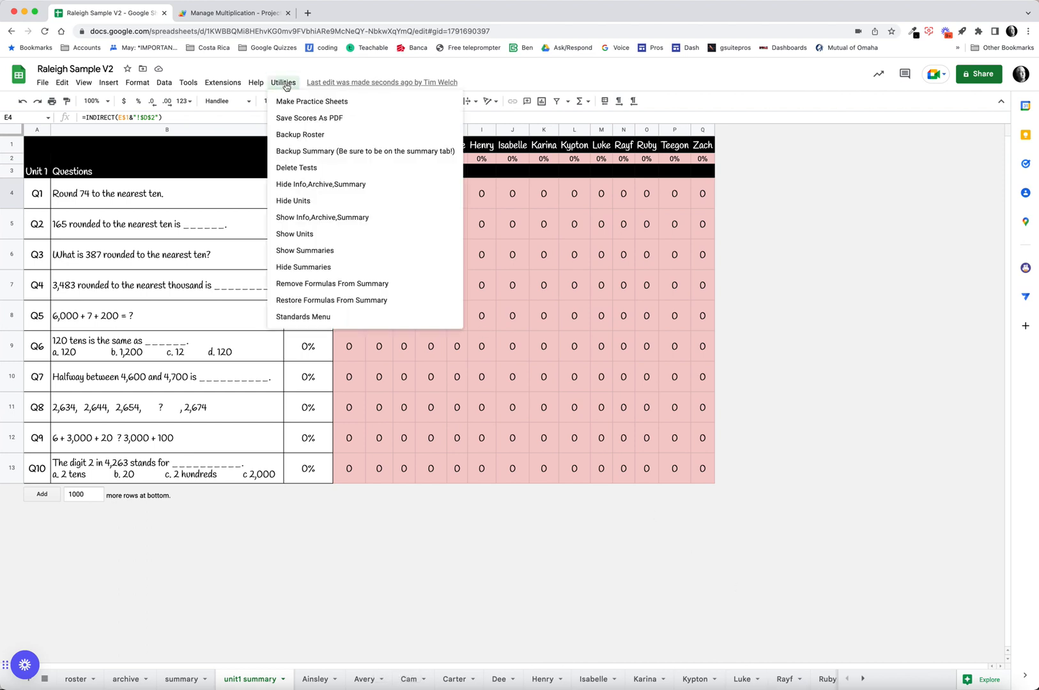
pyautogui.click(301, 168)
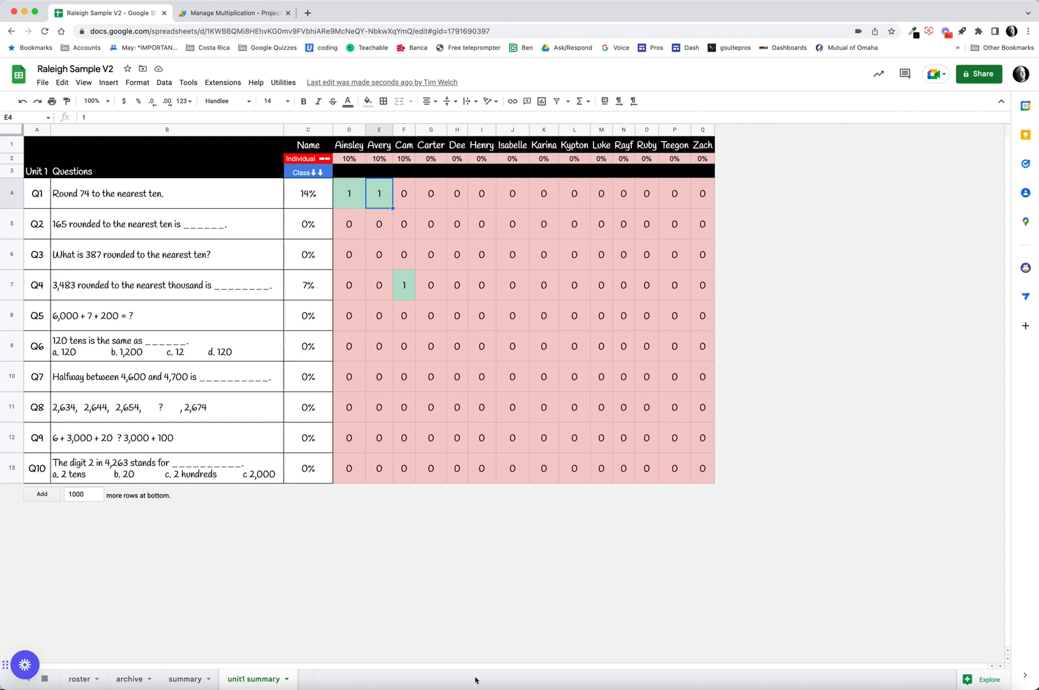
pyautogui.click(129, 679)
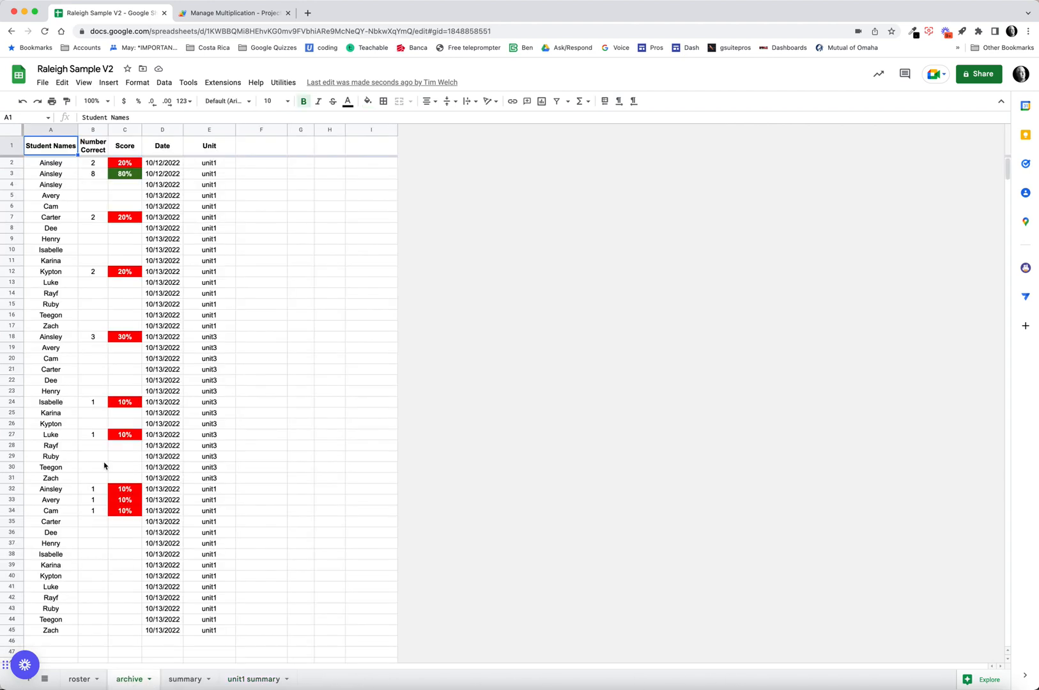
pyautogui.click(260, 681)
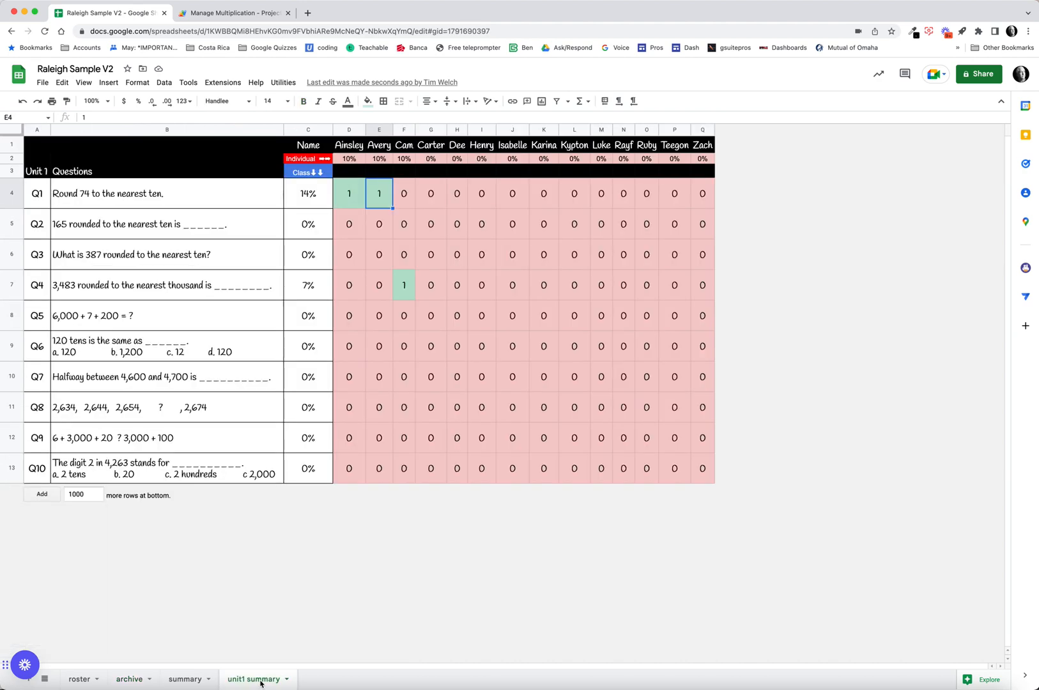
# Show the hidden unit sheets with the Show Units utility and look over the unit2 and unit2 summary sheets.
pyautogui.click(283, 83)
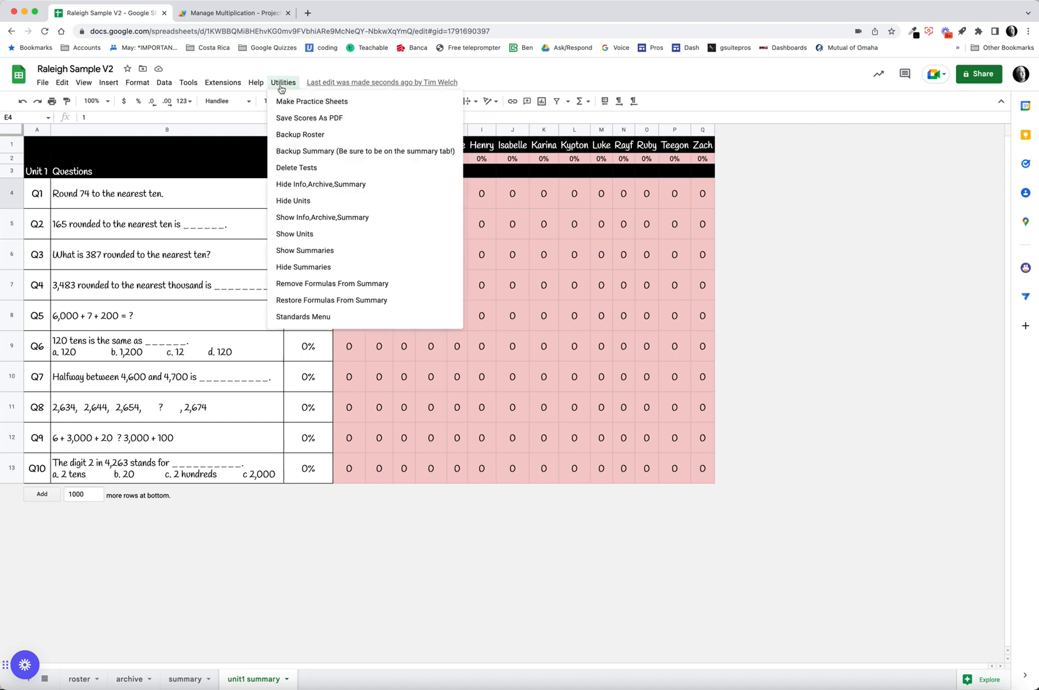
pyautogui.click(300, 234)
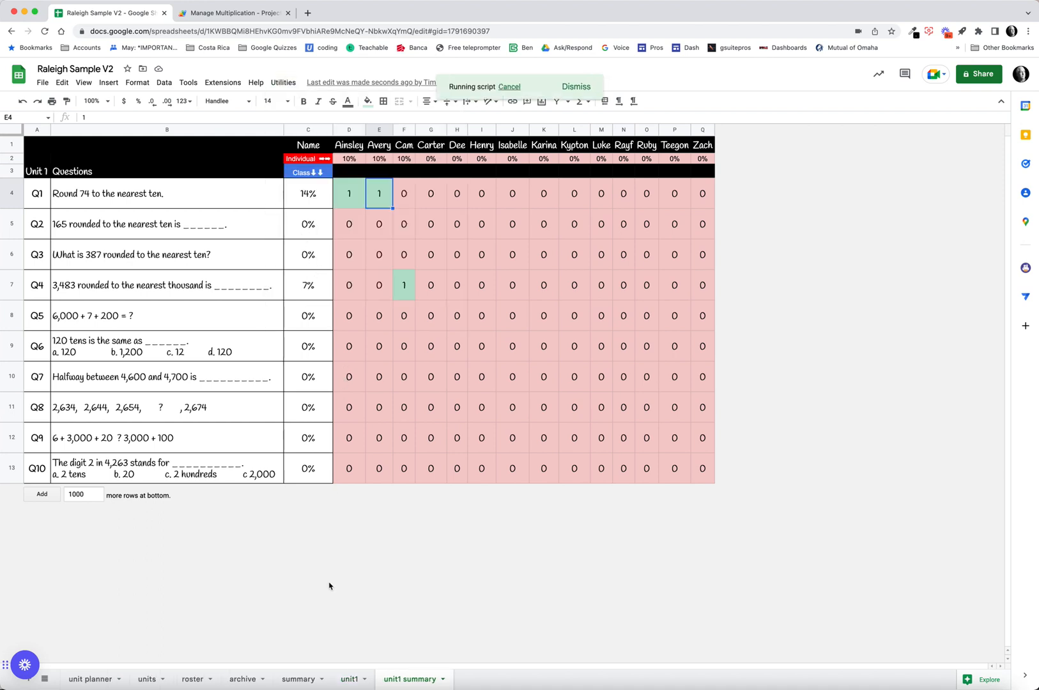
pyautogui.click(470, 680)
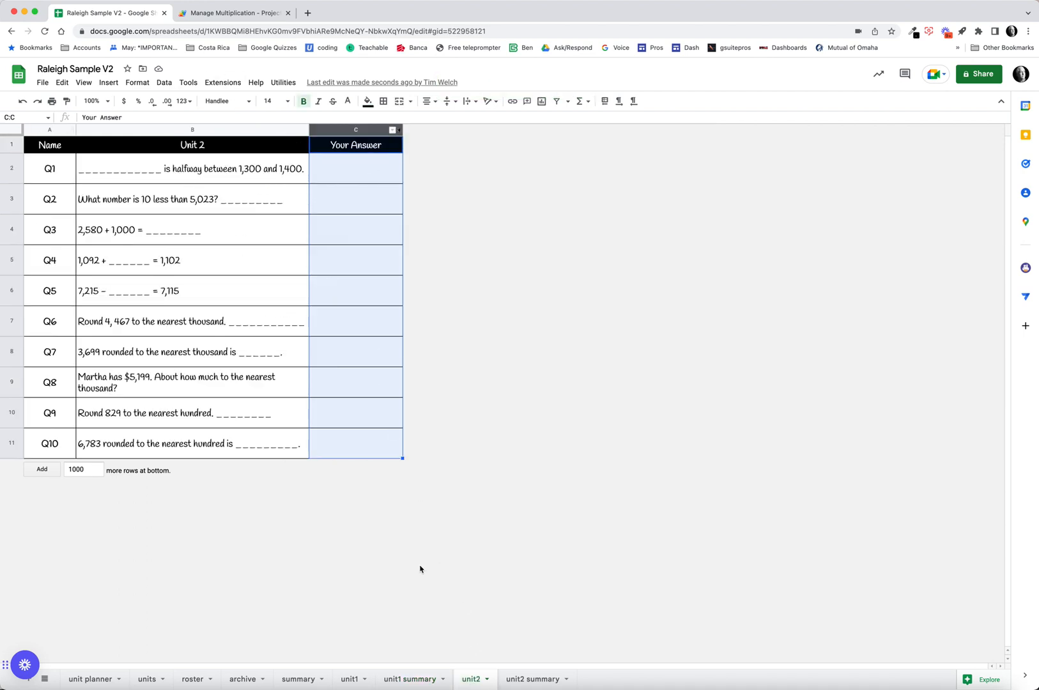
pyautogui.click(552, 681)
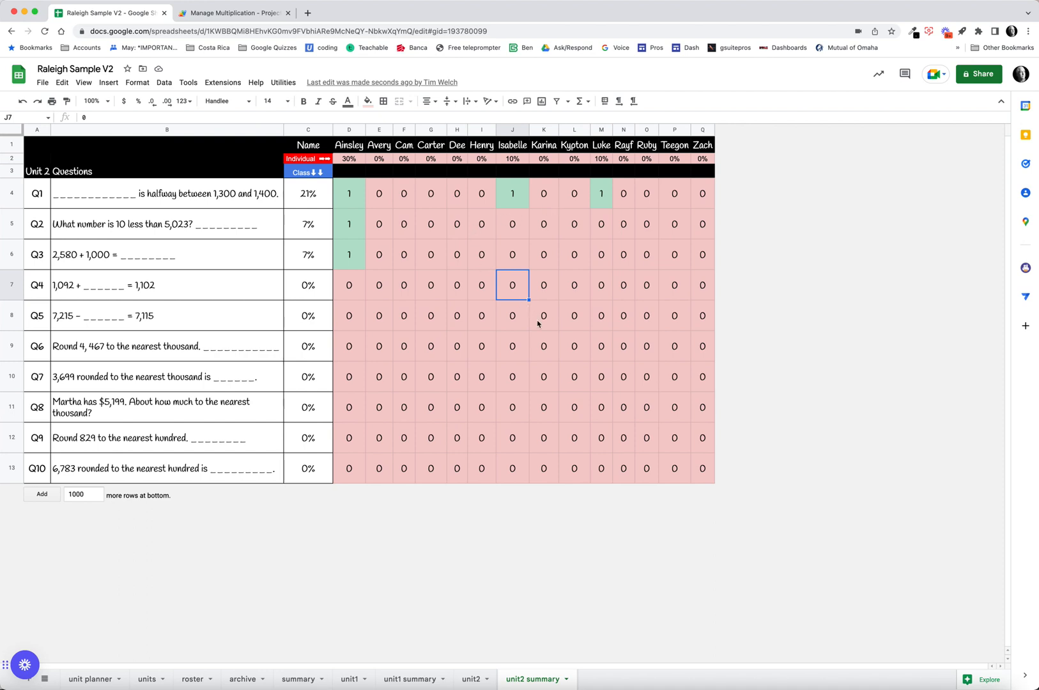
# Restore the formulas on the unit2 summary sheet with the Restore Formulas From Summary utility.
pyautogui.click(567, 402)
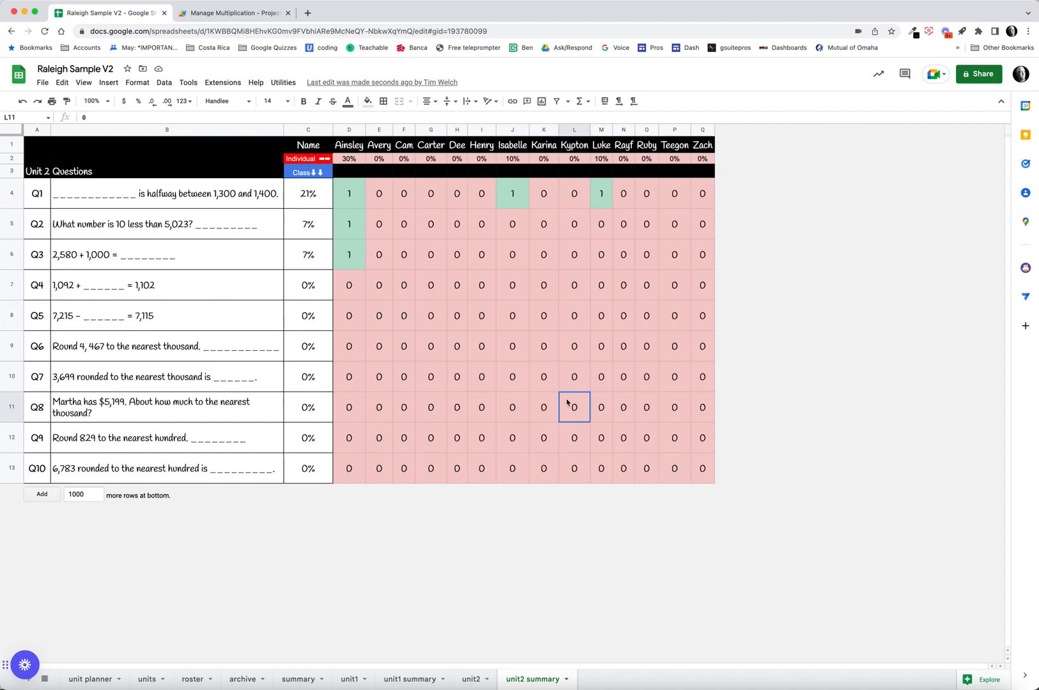
pyautogui.click(283, 82)
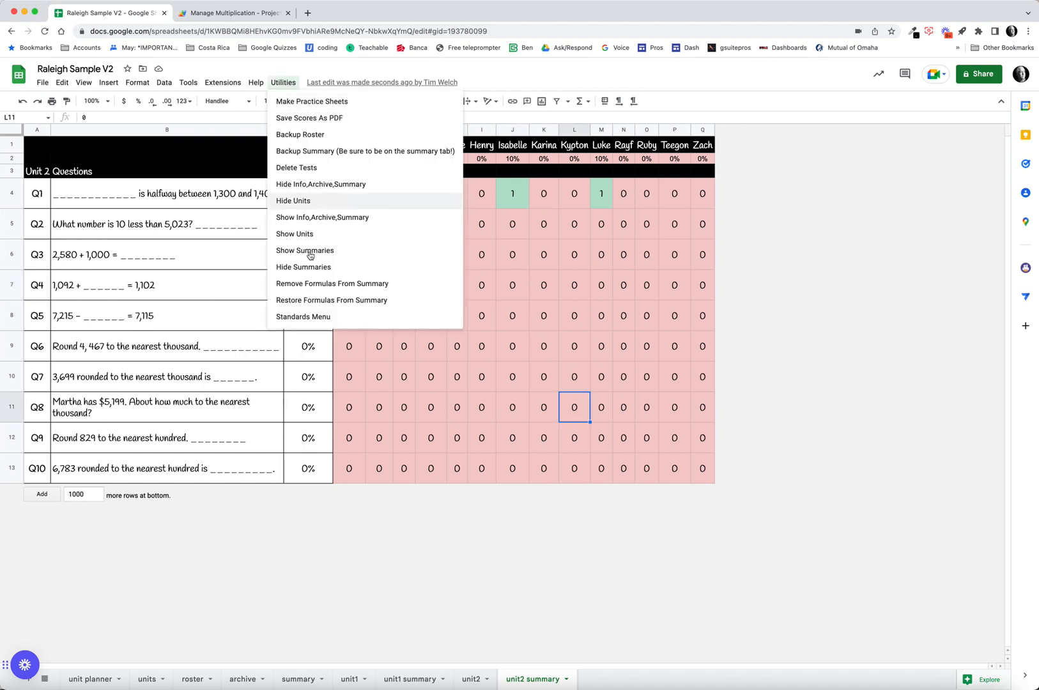
pyautogui.click(342, 301)
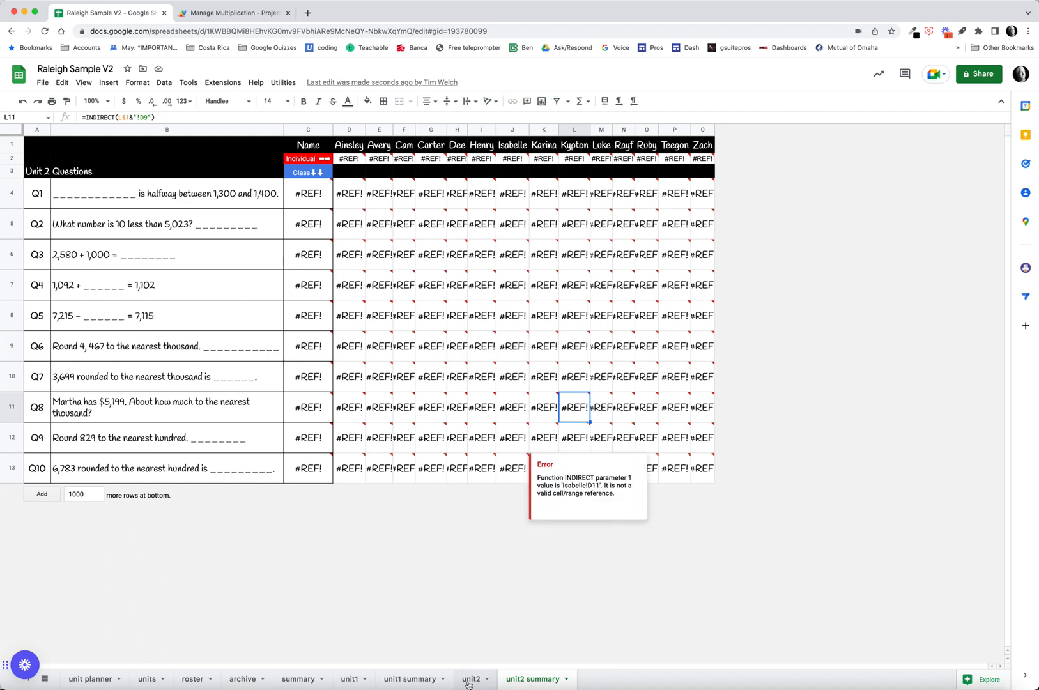
# Hide the summaries, the units, and the info, archive and summary sheets with their Hide utilities, leaving only the roster.
pyautogui.click(283, 82)
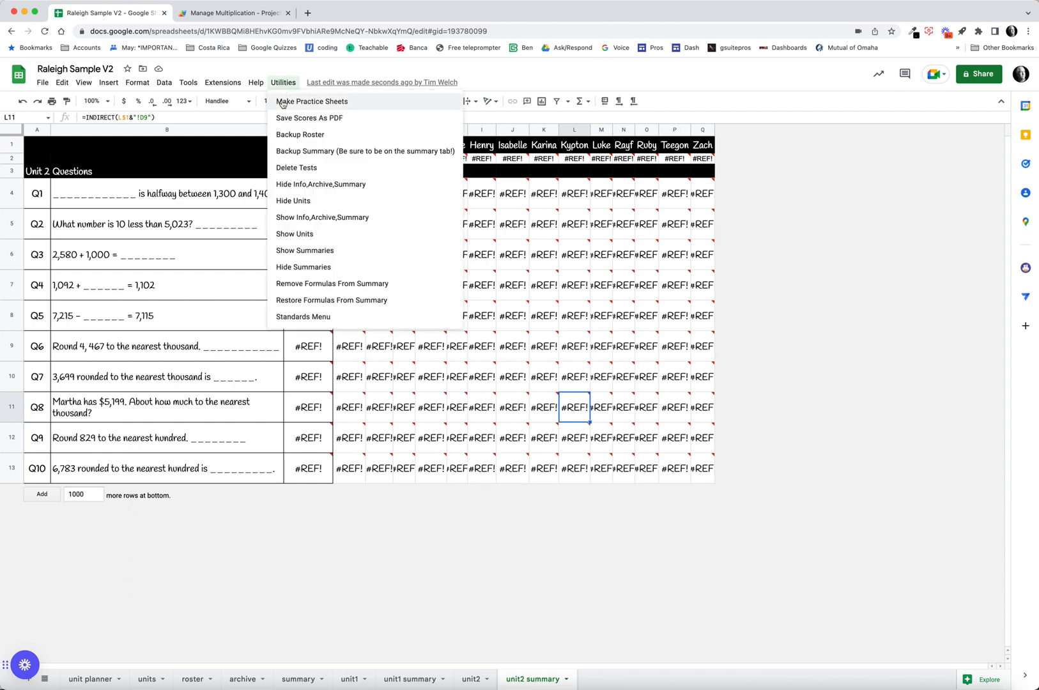
pyautogui.click(324, 267)
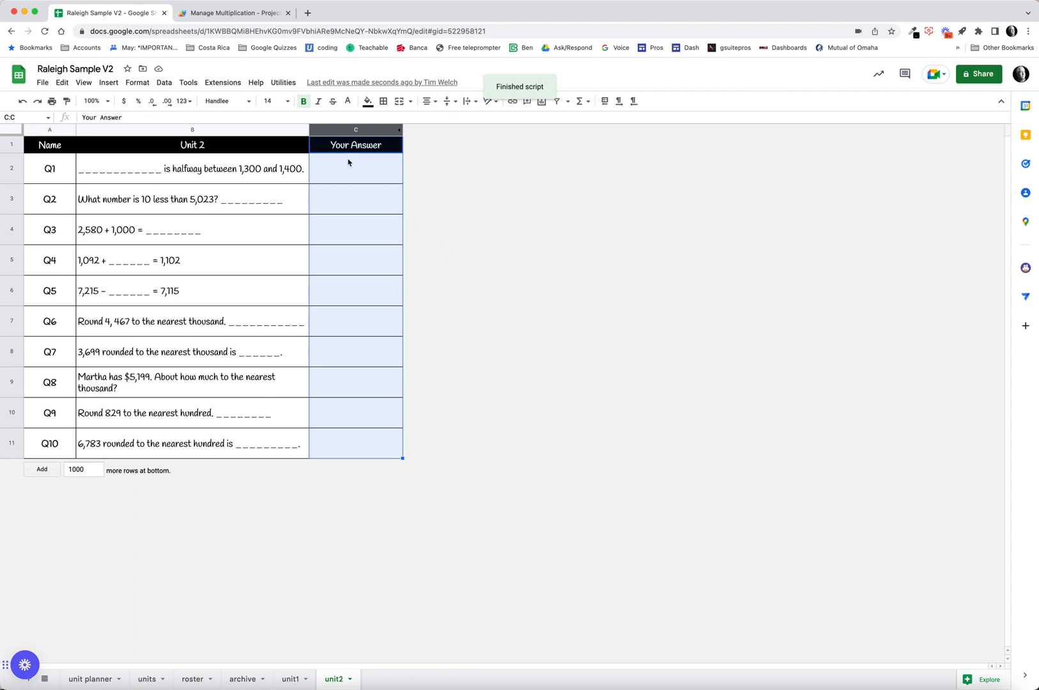
pyautogui.click(283, 82)
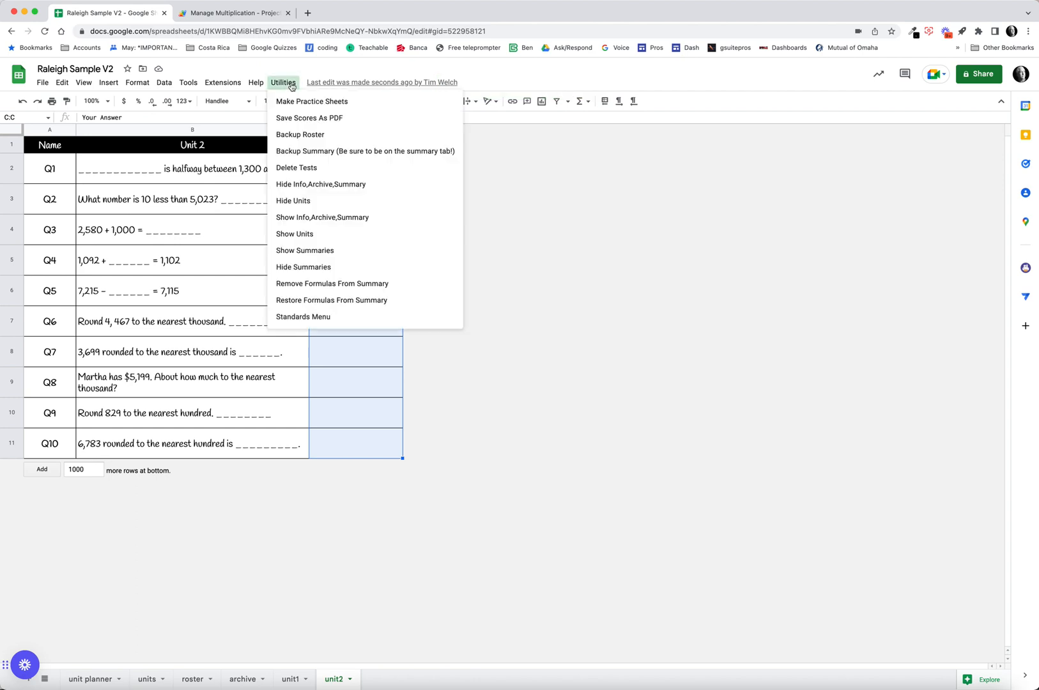
pyautogui.click(313, 202)
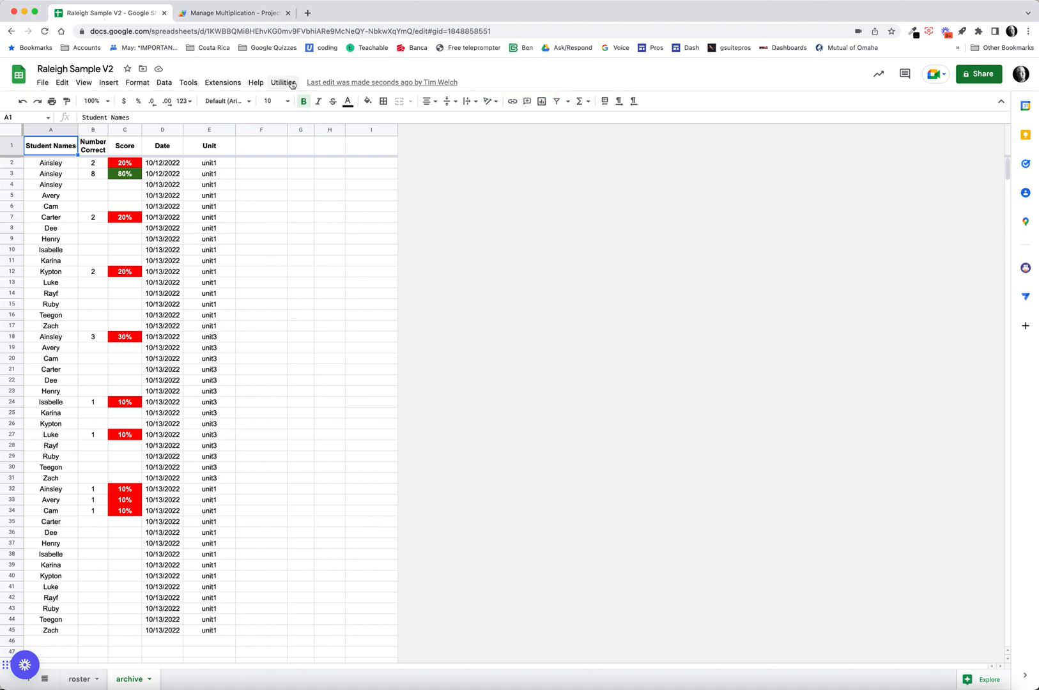
pyautogui.click(287, 83)
pyautogui.click(329, 185)
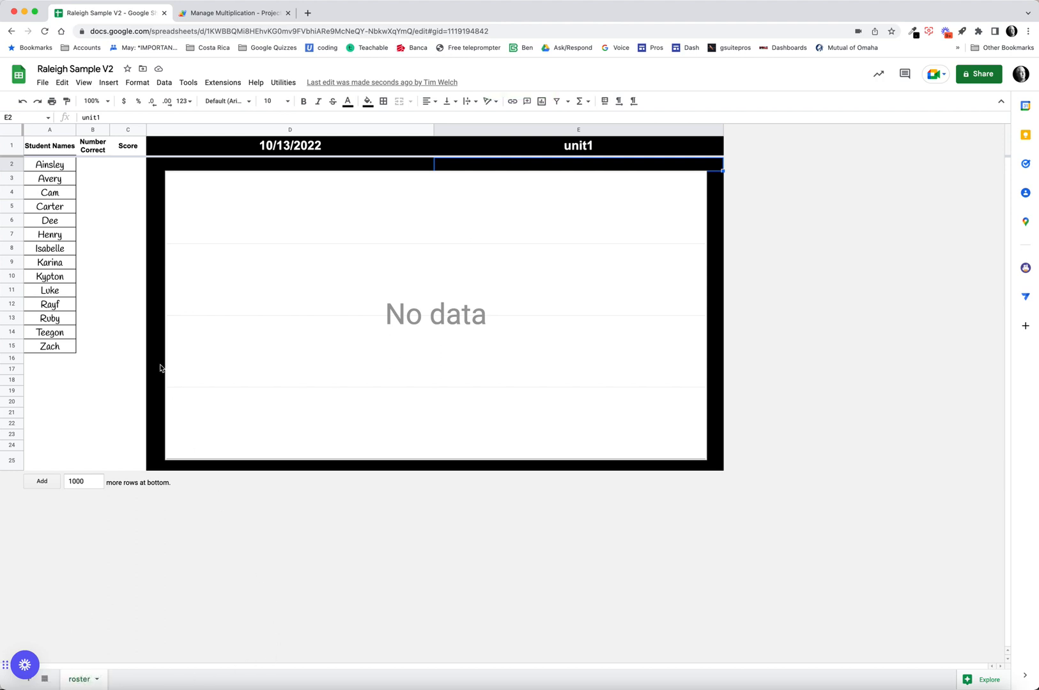
# Generate the students' practice sheets from the unit2 template with the Make Practice Sheets utility.
pyautogui.click(283, 84)
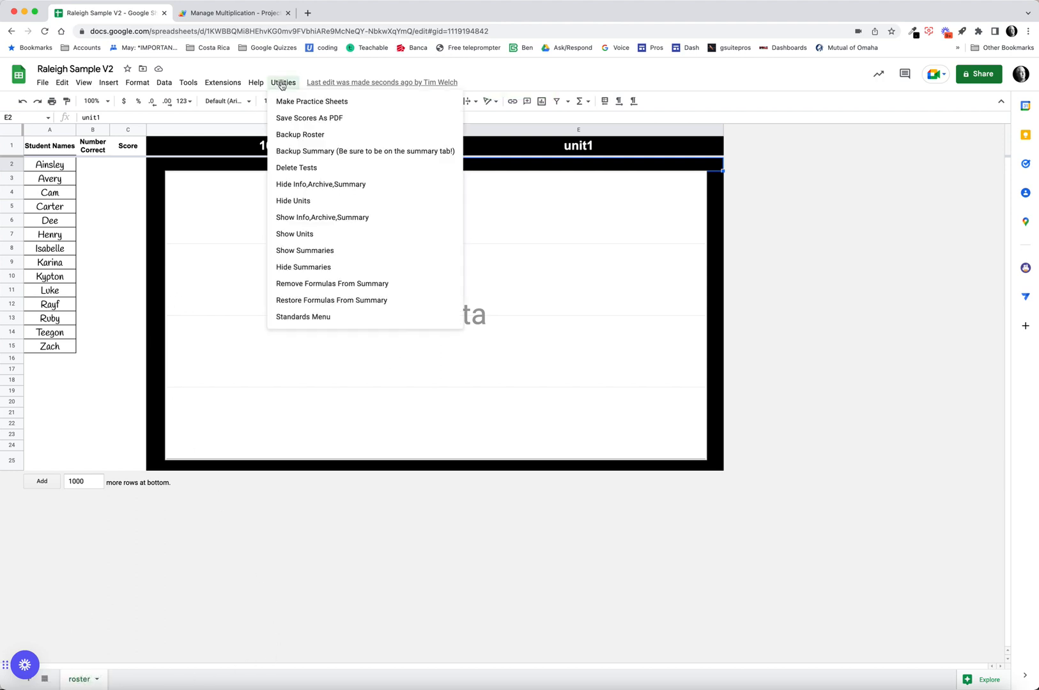
pyautogui.click(300, 103)
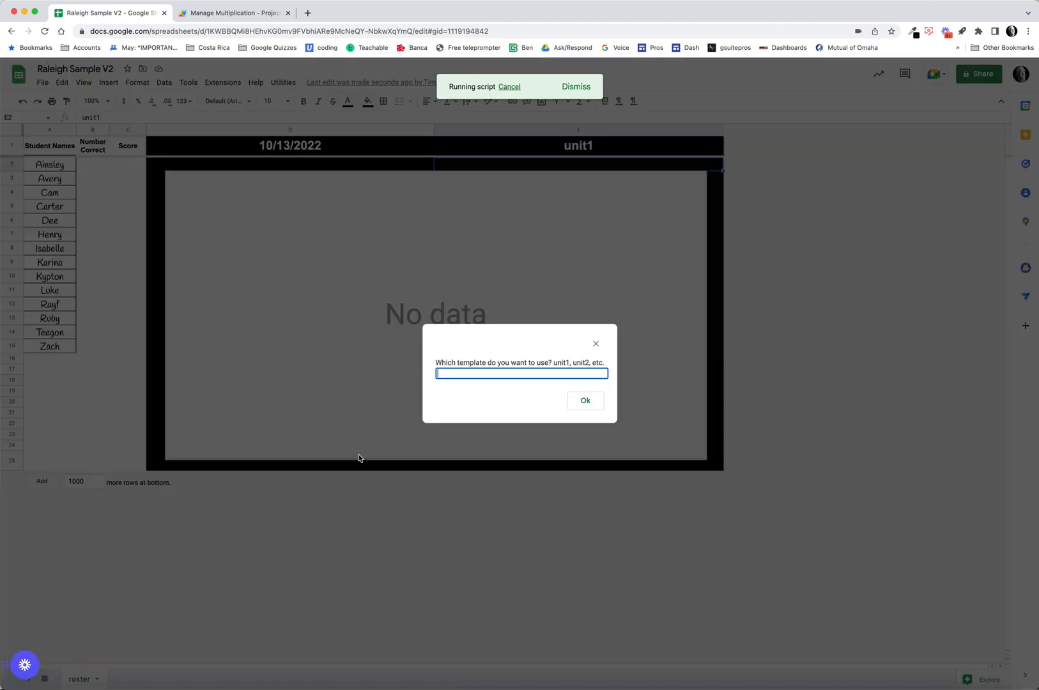
pyautogui.write('unit2')
pyautogui.click(584, 402)
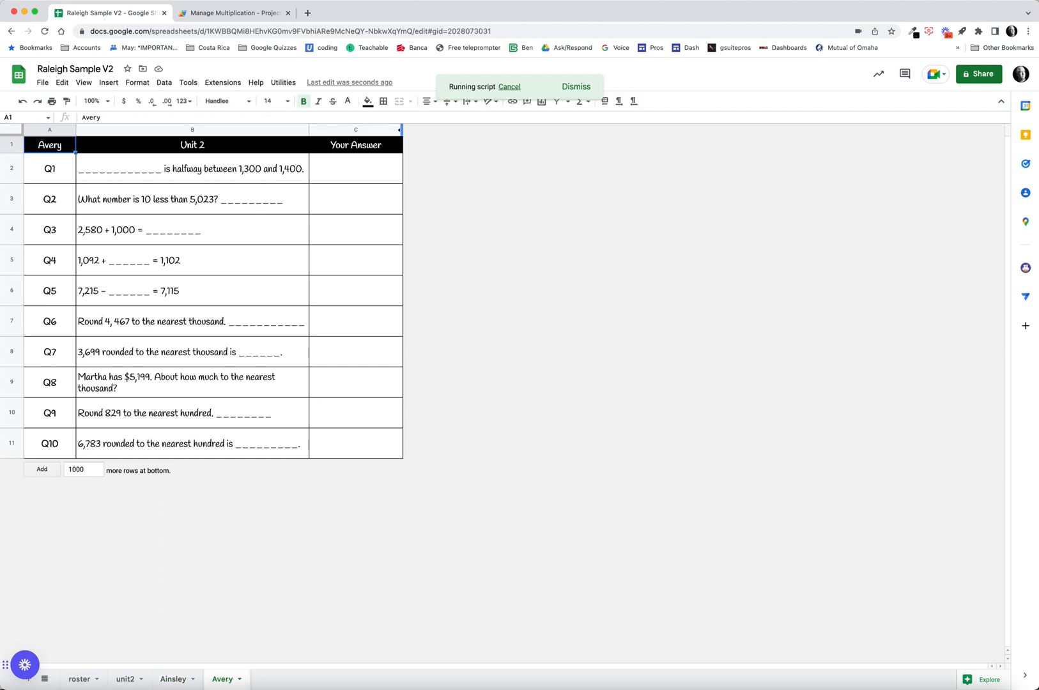
pyautogui.click(823, 2)
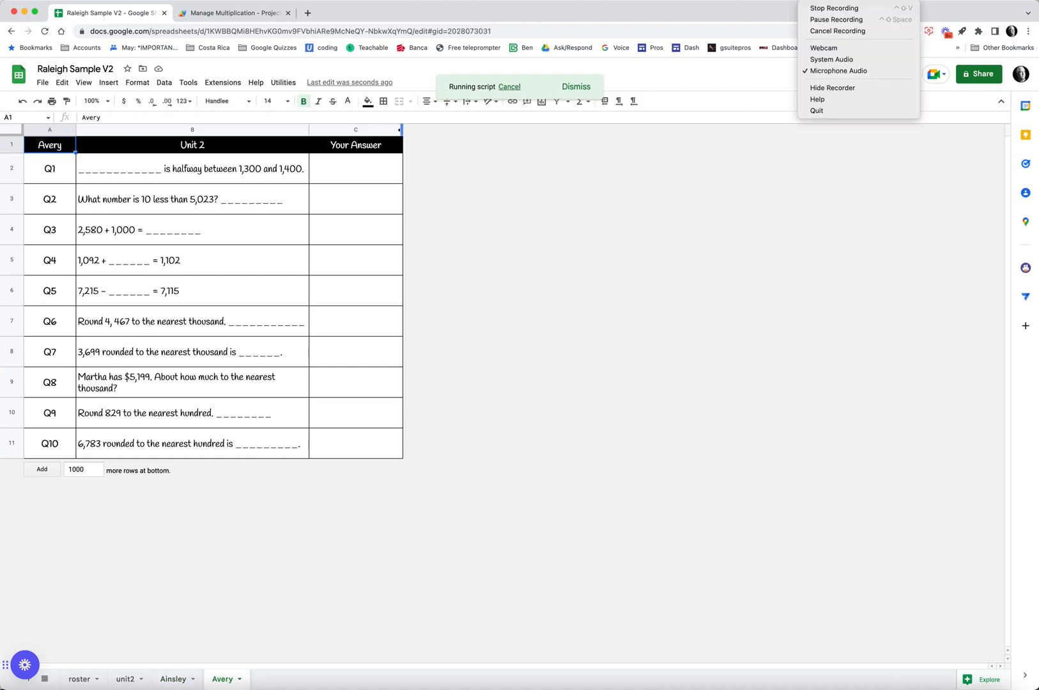
pyautogui.click(836, 19)
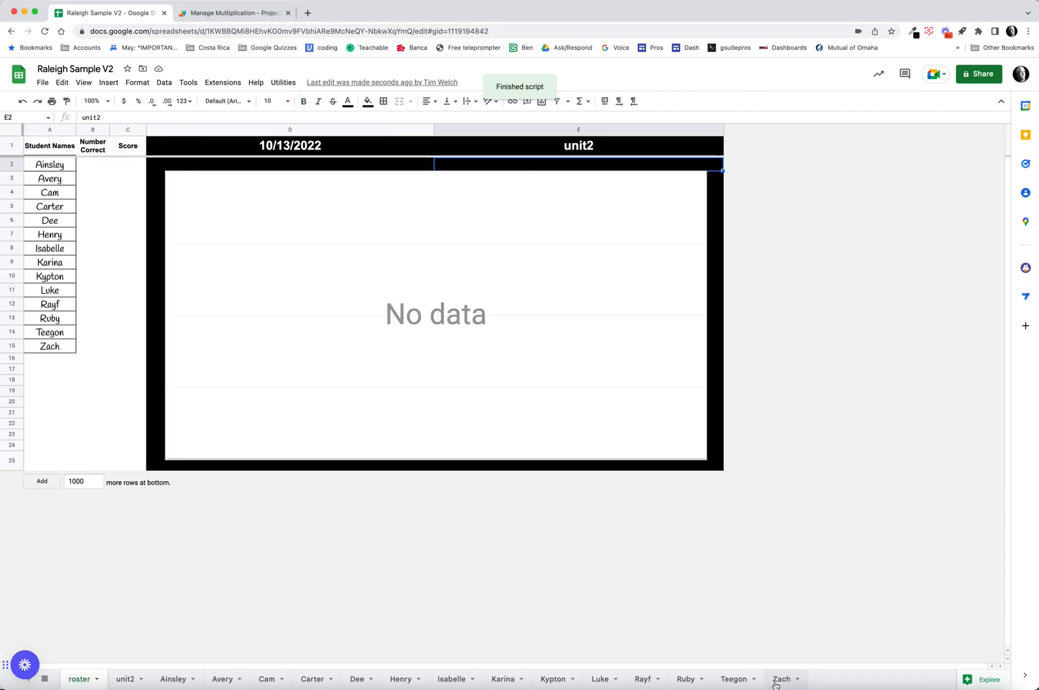
# Check the first and last students' Unit 2 practice sheets and the roster.
pyautogui.click(181, 682)
pyautogui.click(783, 683)
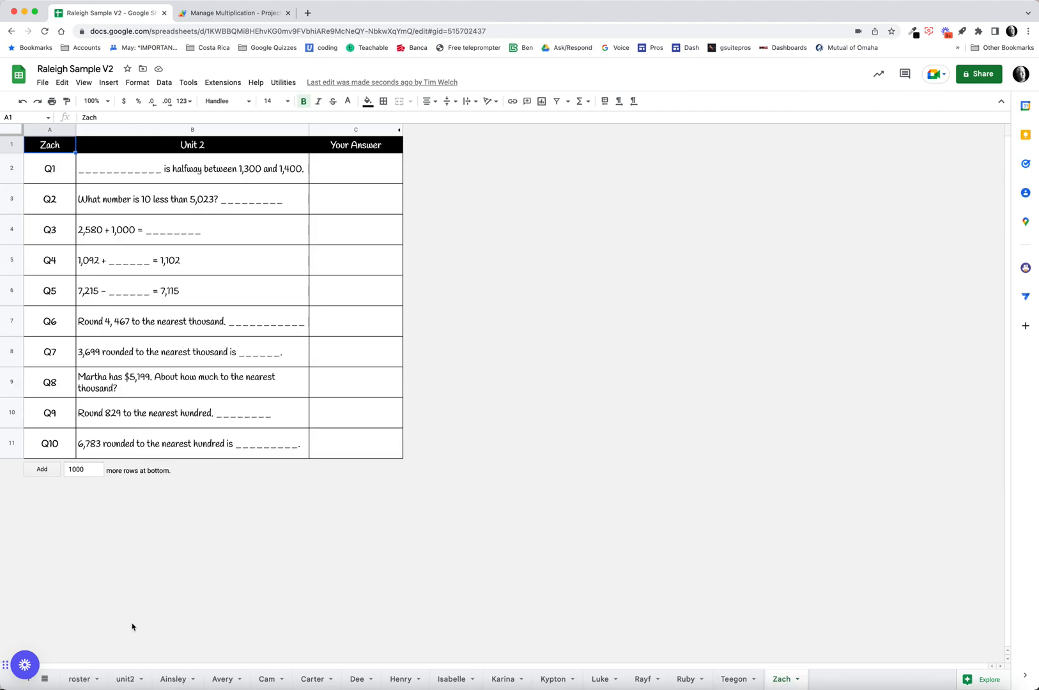
pyautogui.click(79, 680)
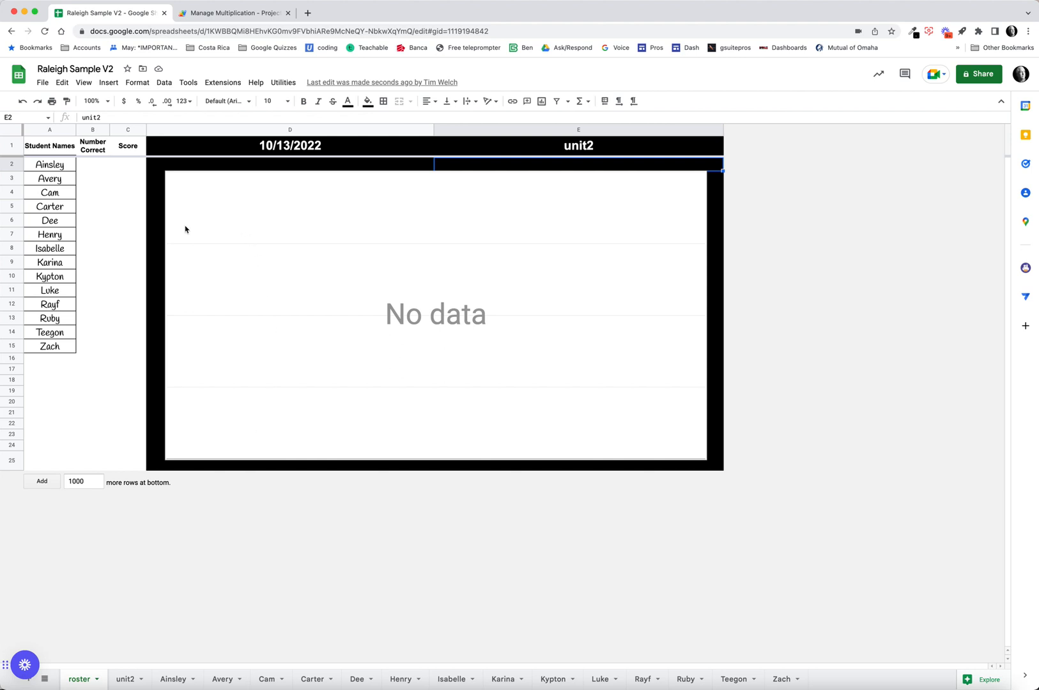
# On the first student's Unit 2 sheet, answer Q1 with 1350 and Q2 with 5013, and check the score on the roster.
pyautogui.click(176, 681)
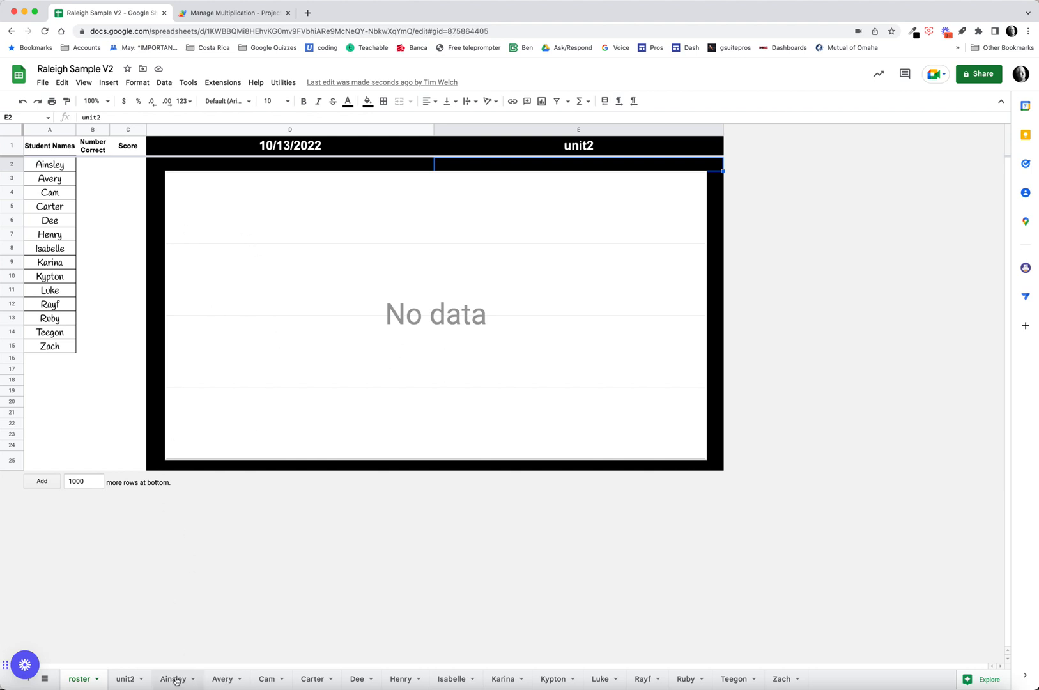
pyautogui.click(357, 176)
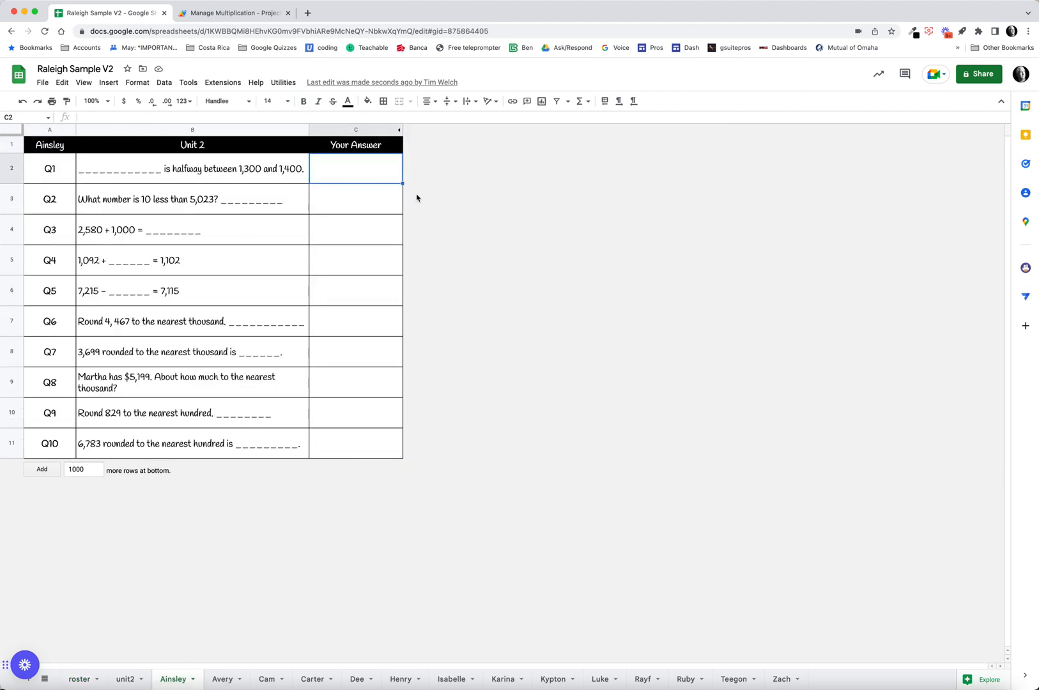
pyautogui.write('1350')
pyautogui.press('Return')
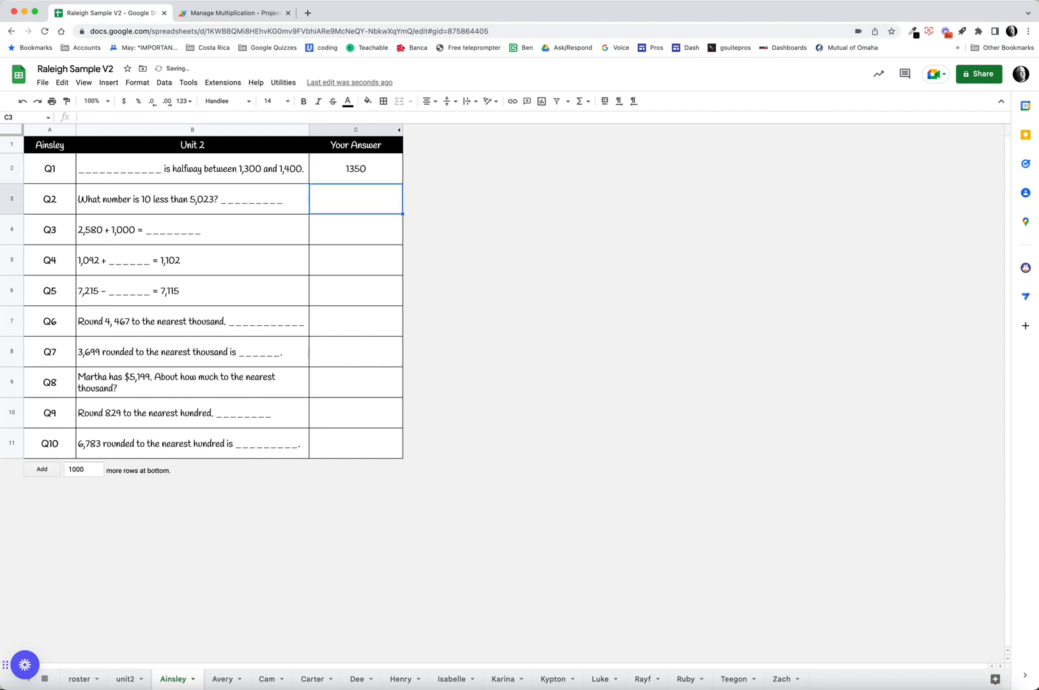
pyautogui.write('6013')
pyautogui.press('Return')
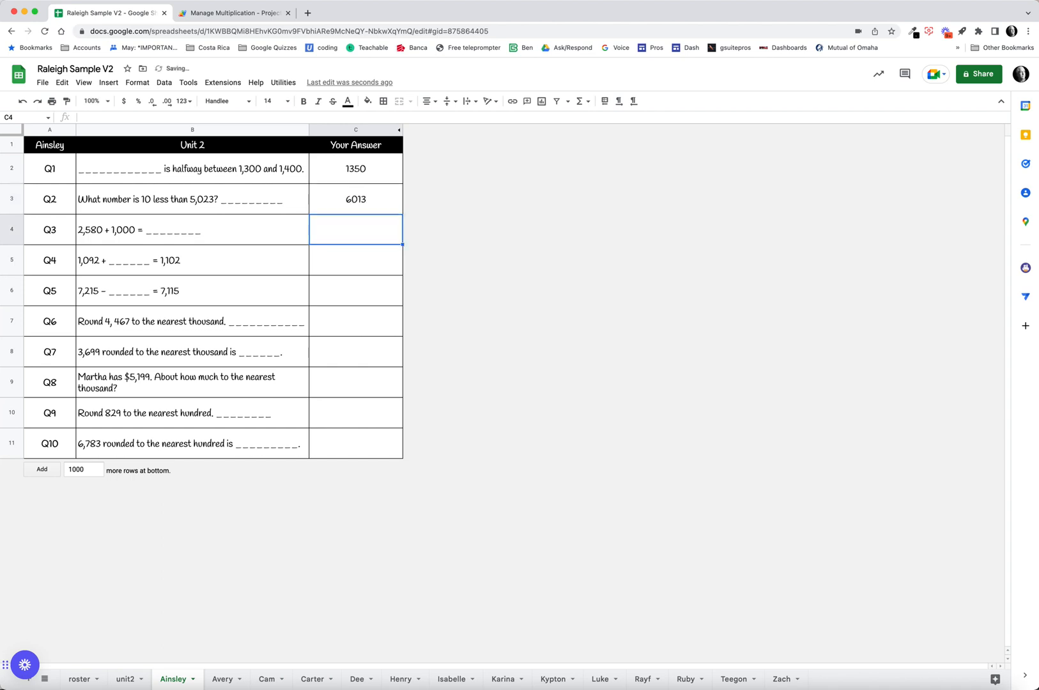
pyautogui.click(370, 201)
pyautogui.write('5013')
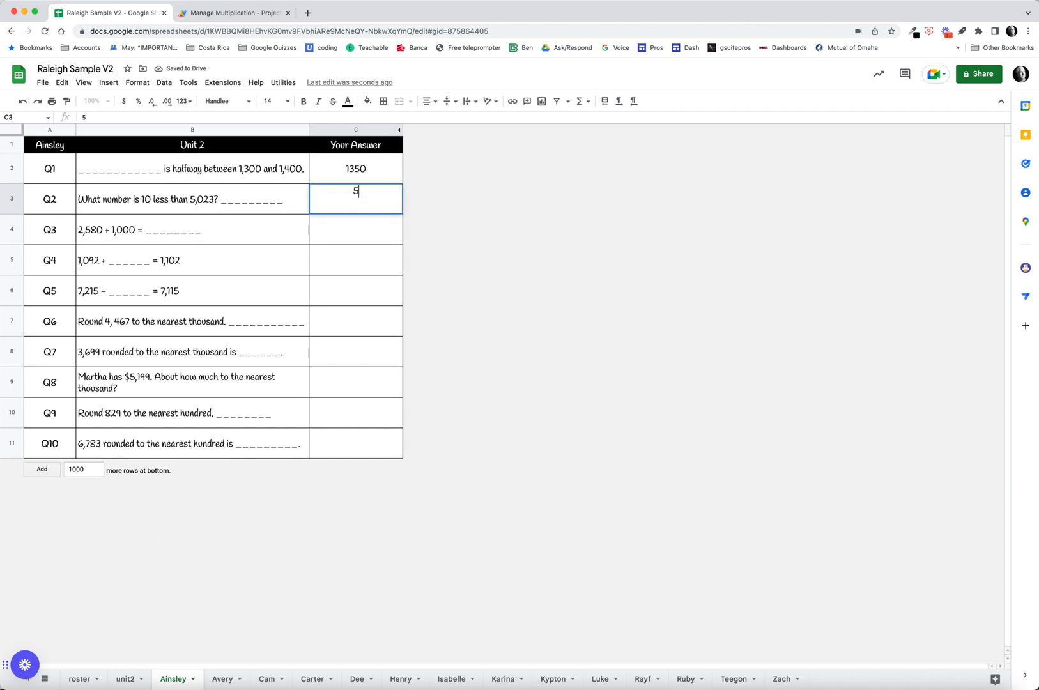
pyautogui.press('Return')
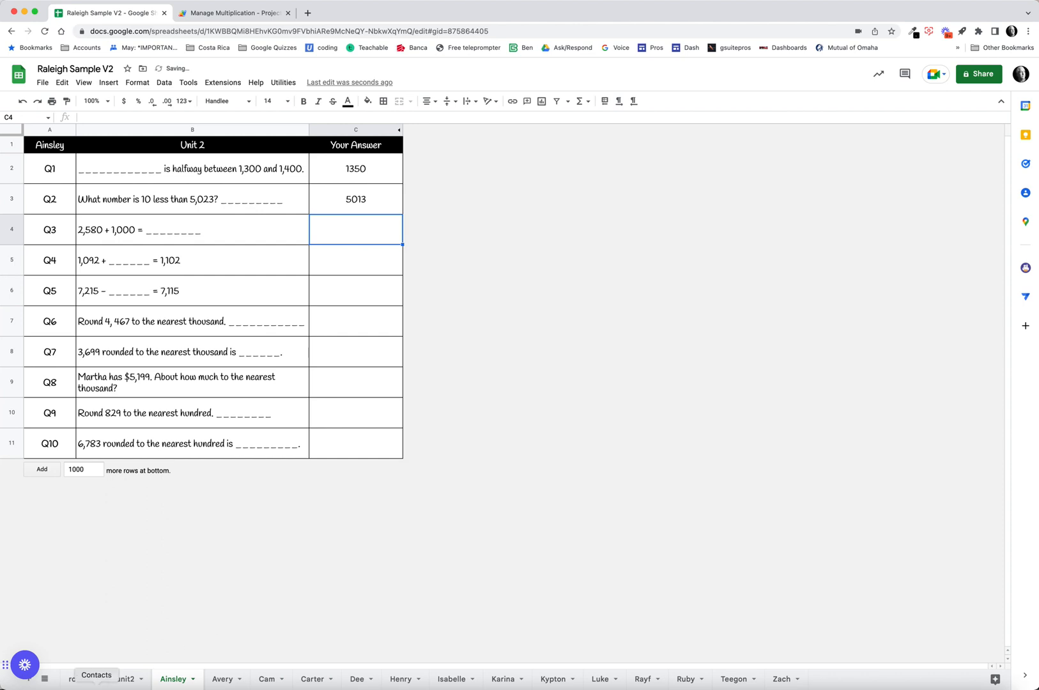
pyautogui.click(85, 679)
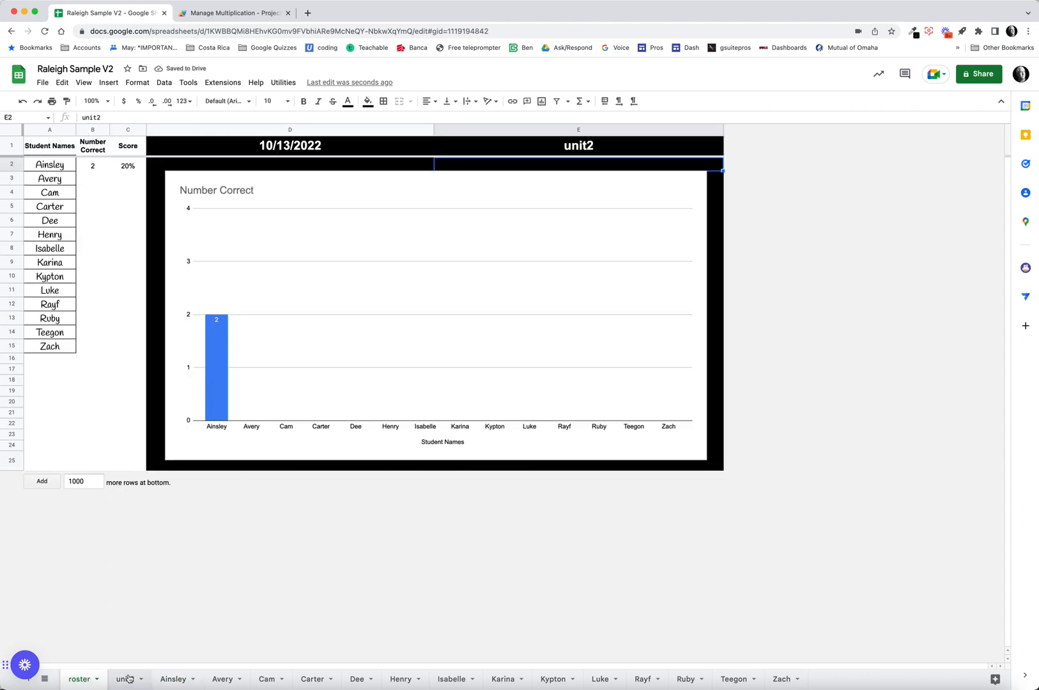
# Unhide the unit2 summary sheet and restore its formulas with the Restore Formulas From Summary utility.
pyautogui.click(84, 82)
pyautogui.moveTo(132, 161)
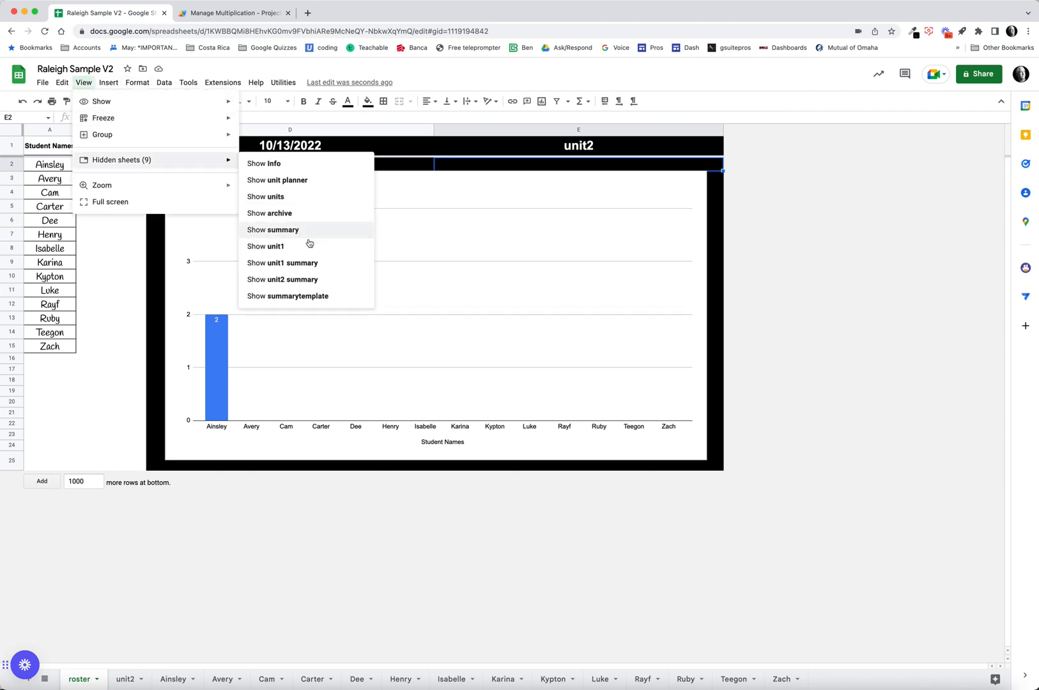
pyautogui.click(315, 282)
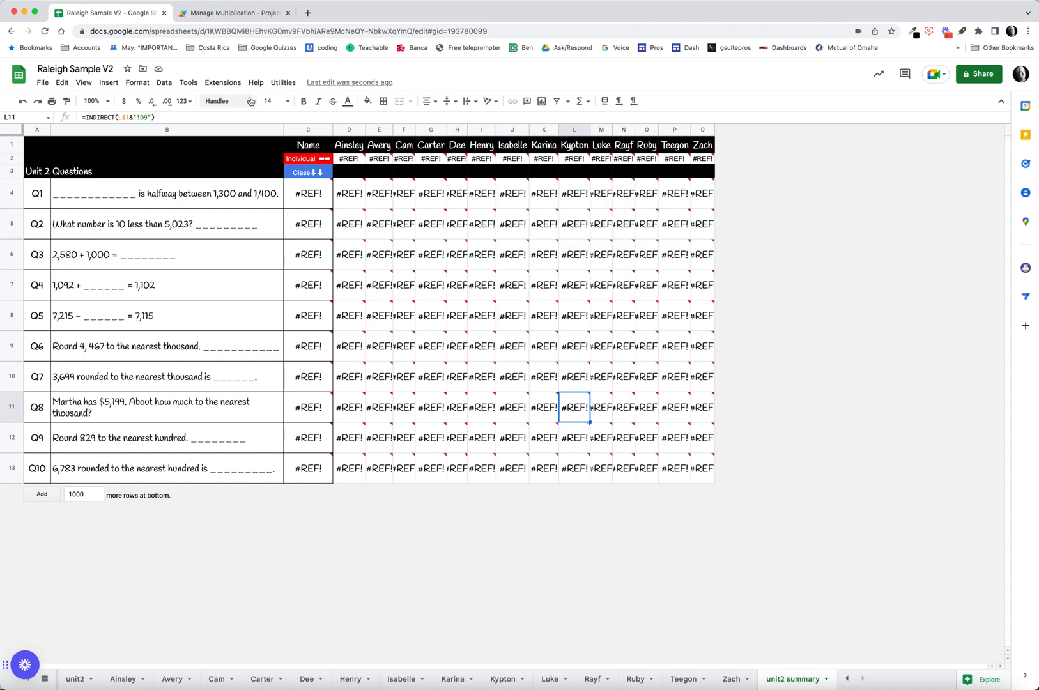
pyautogui.click(284, 83)
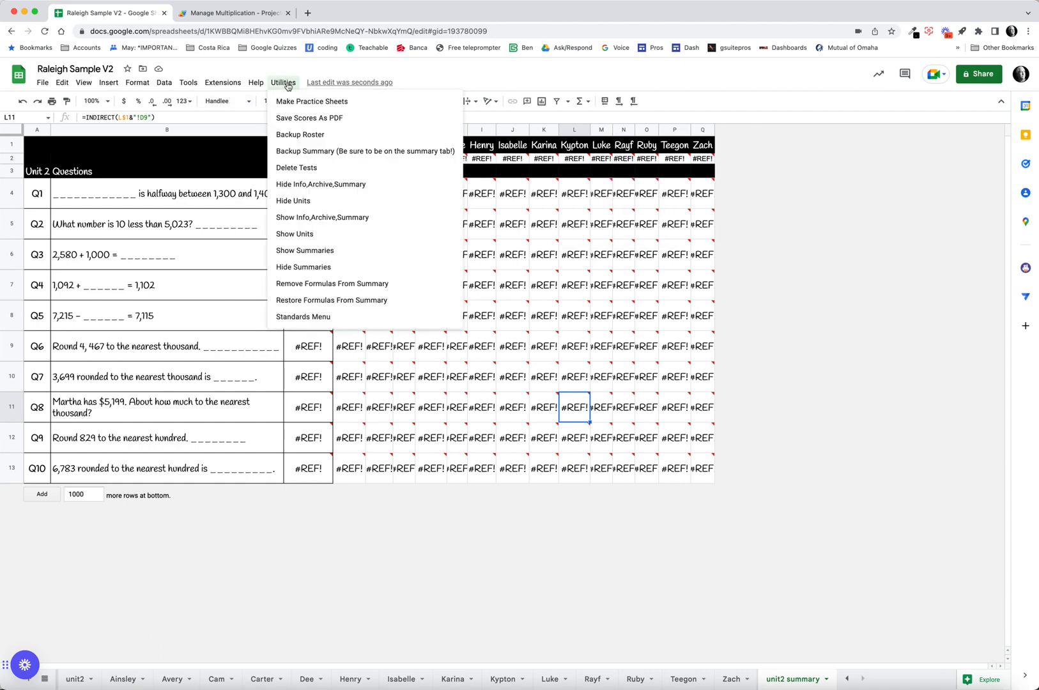
pyautogui.click(350, 300)
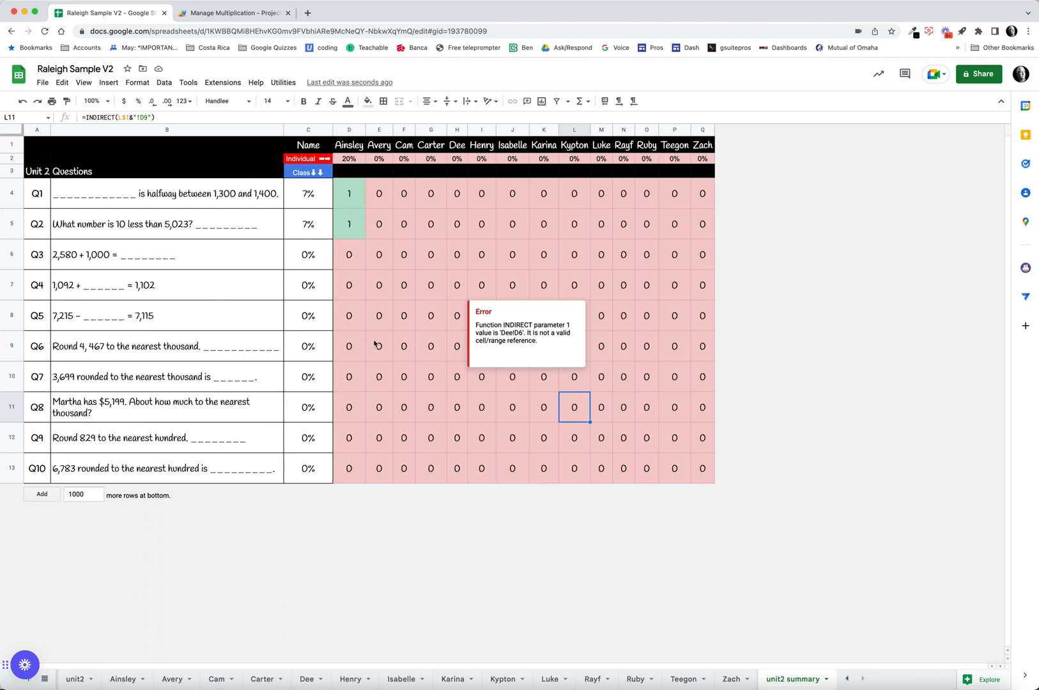
# On the last student's Unit 2 sheet, answer Q1 with 1350, Q2 with 5013 and Q3 with 3580.
pyautogui.click(522, 407)
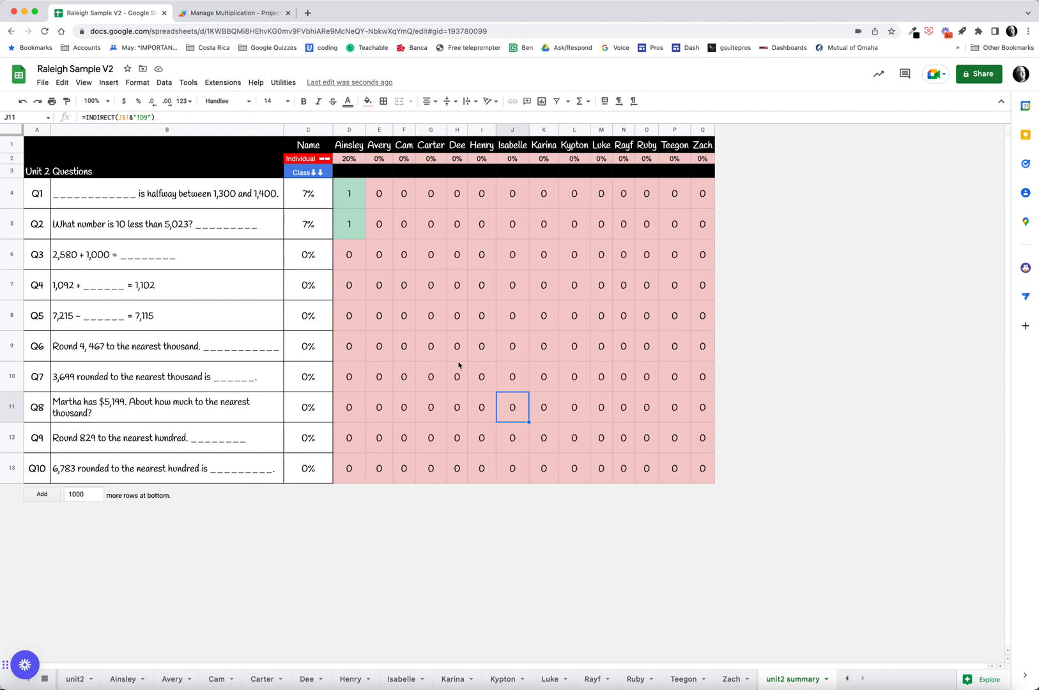
pyautogui.click(728, 679)
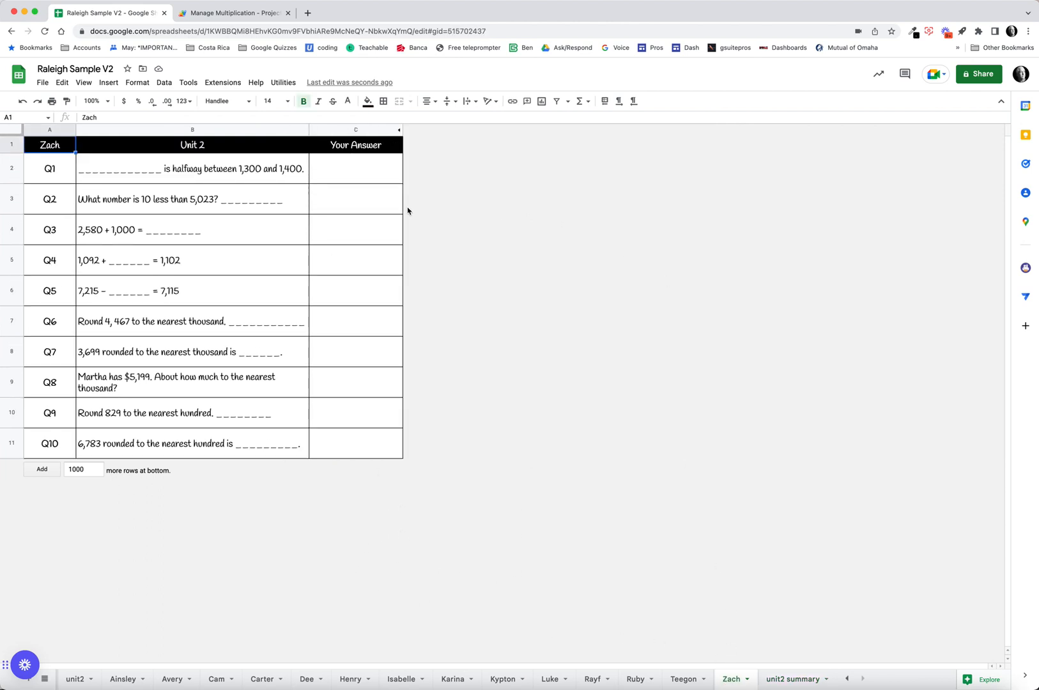
pyautogui.click(387, 172)
pyautogui.write('1')
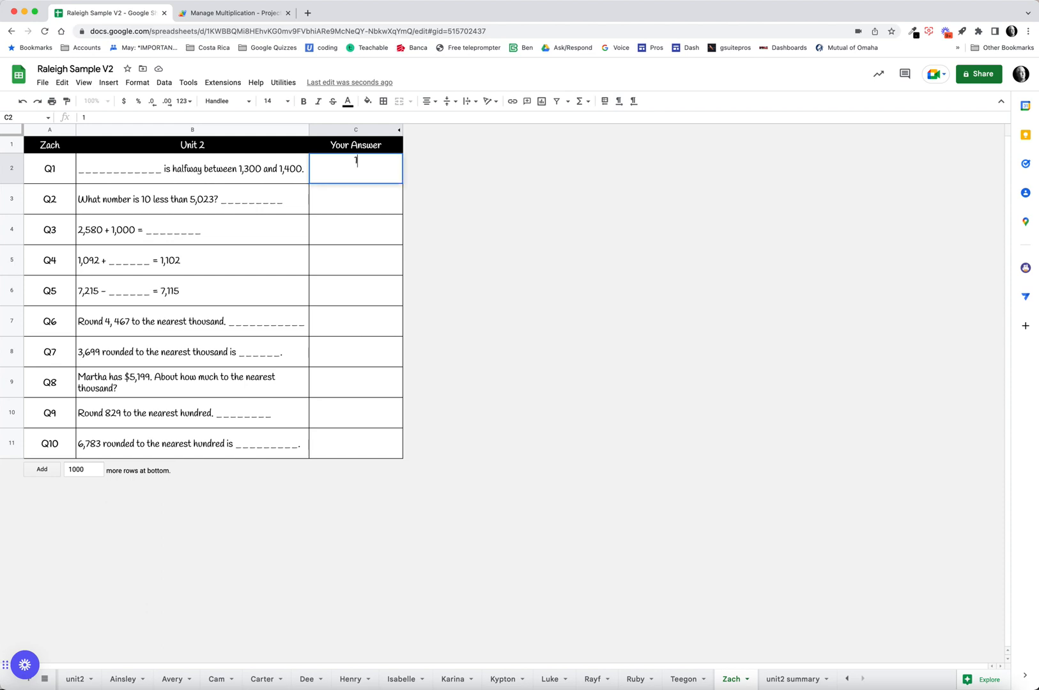
pyautogui.write('350')
pyautogui.press('Return')
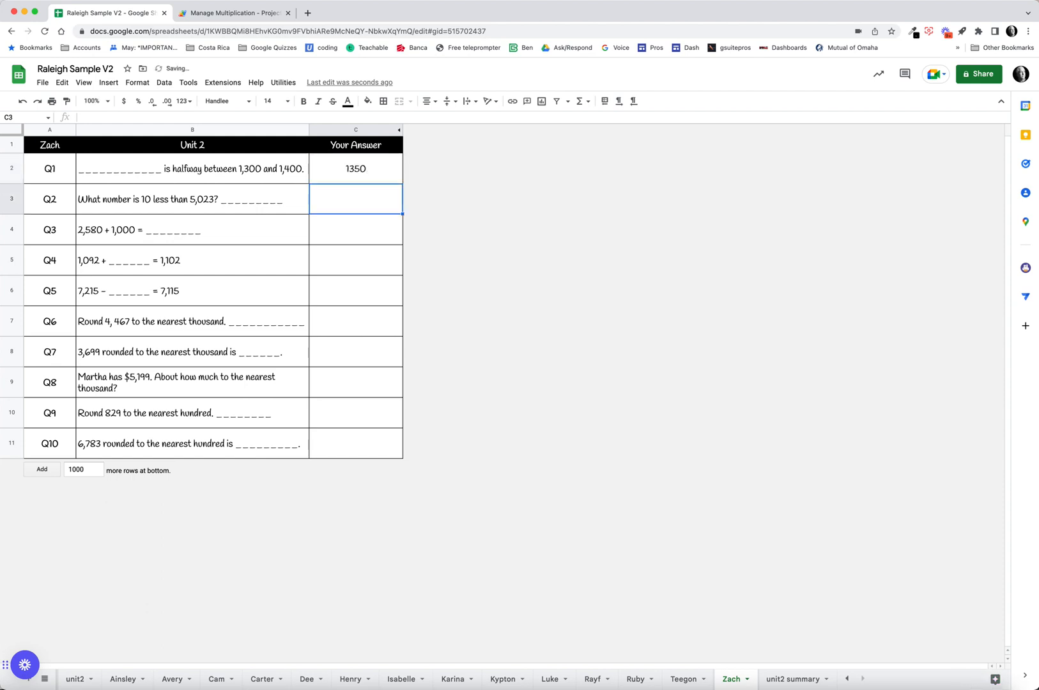
pyautogui.write('5013')
pyautogui.press('Return')
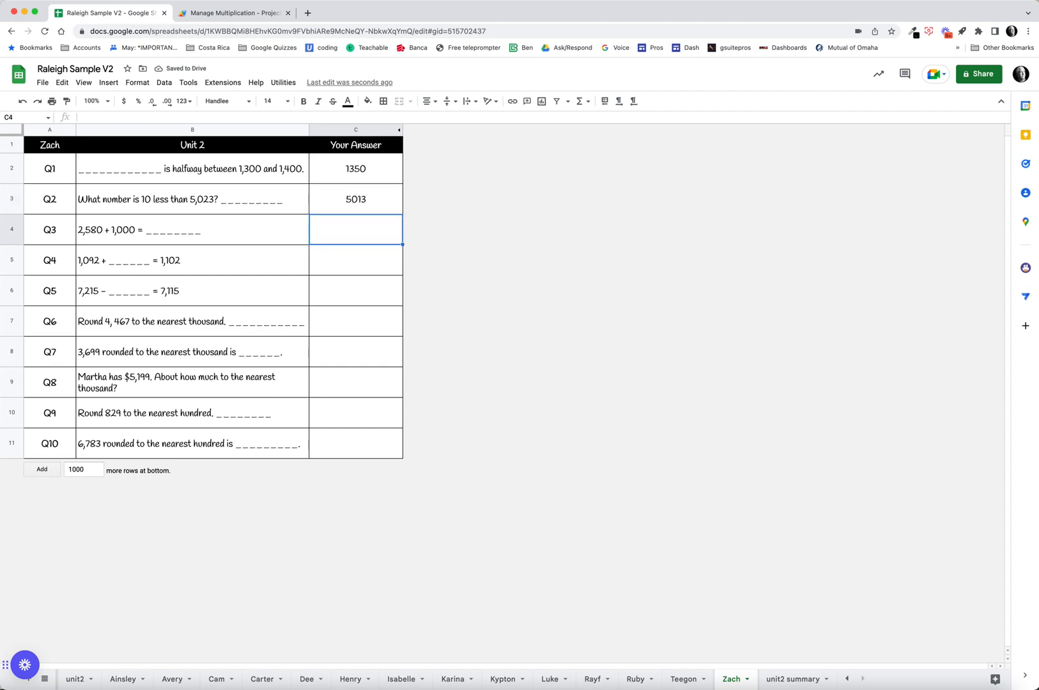
pyautogui.write('3580')
pyautogui.press('Return')
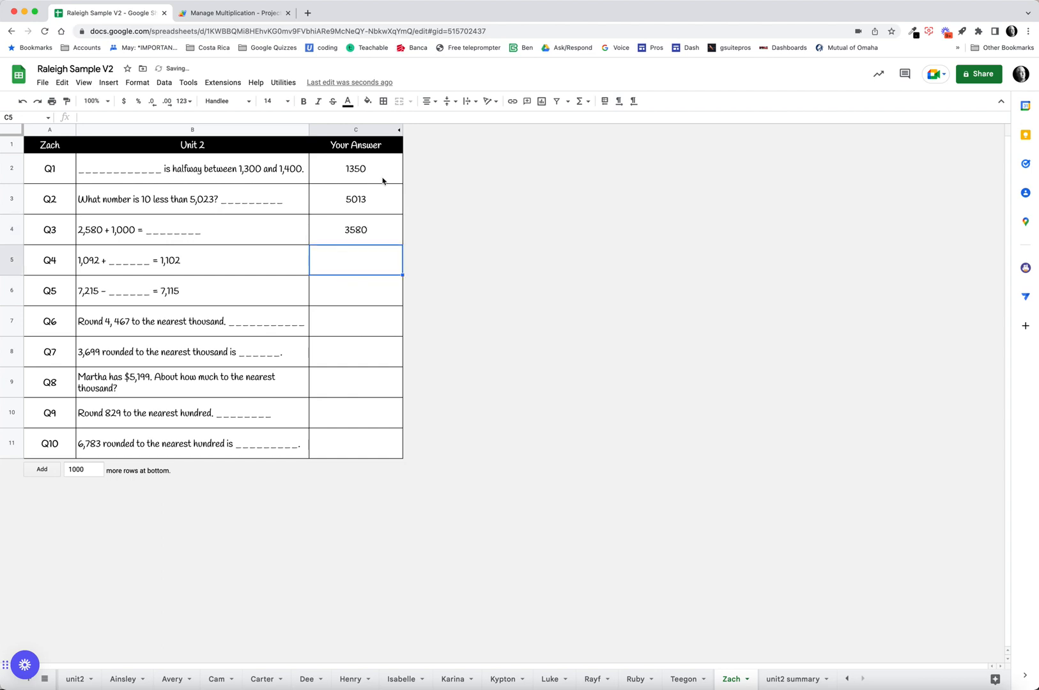
# Check the last student's scores on the unit2 summary sheet.
pyautogui.hscroll(-2, 78, 685)
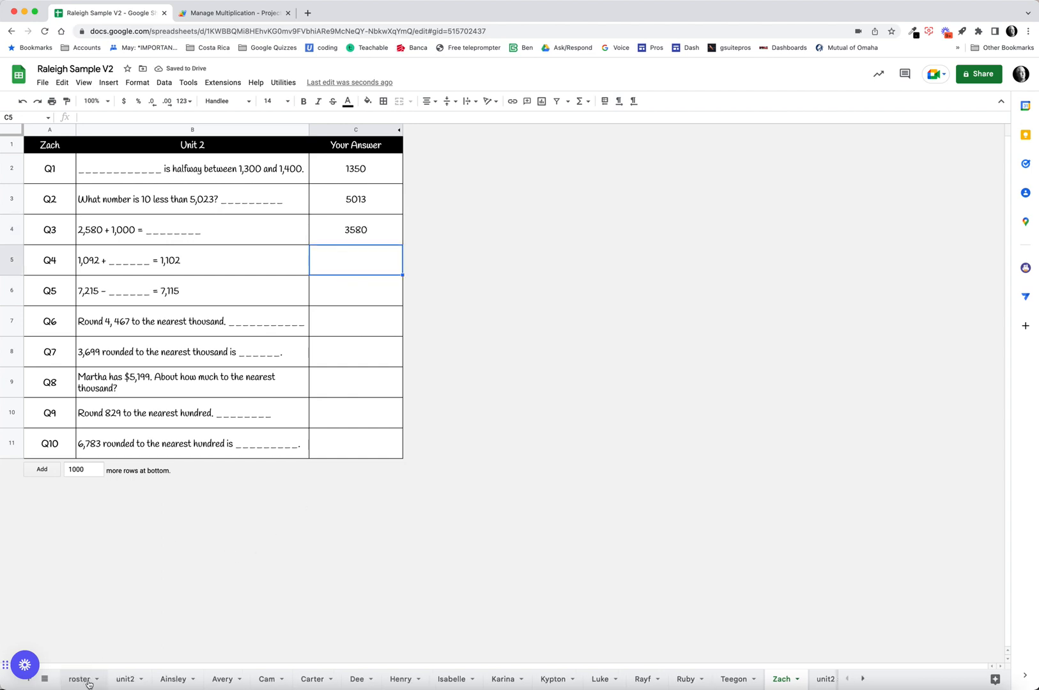
pyautogui.hscroll(2, 766, 681)
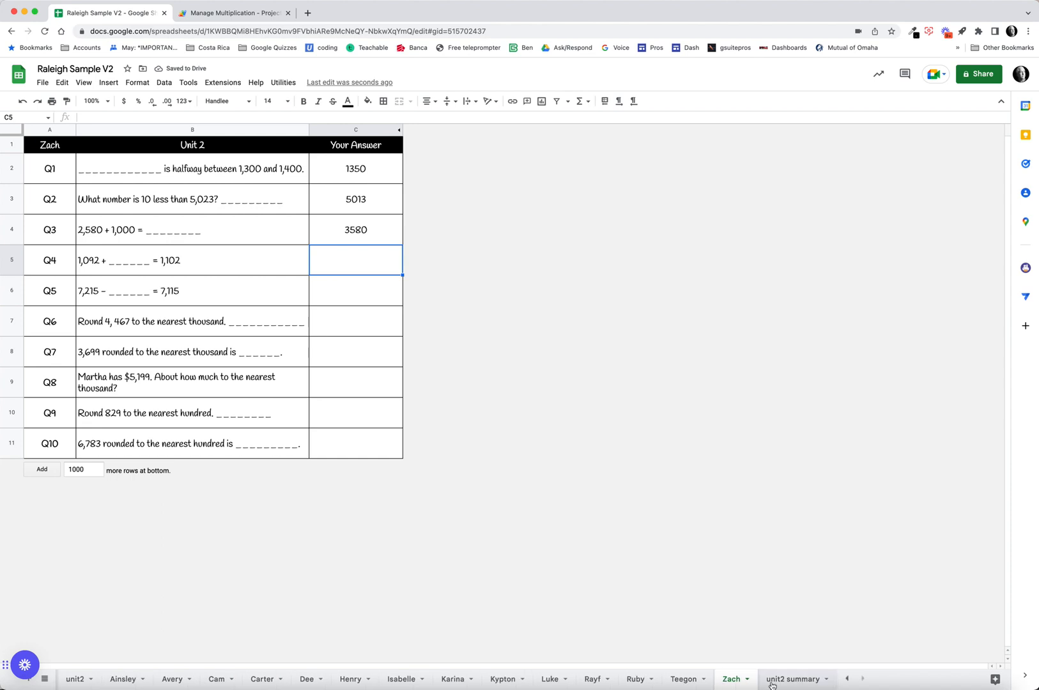
pyautogui.click(784, 679)
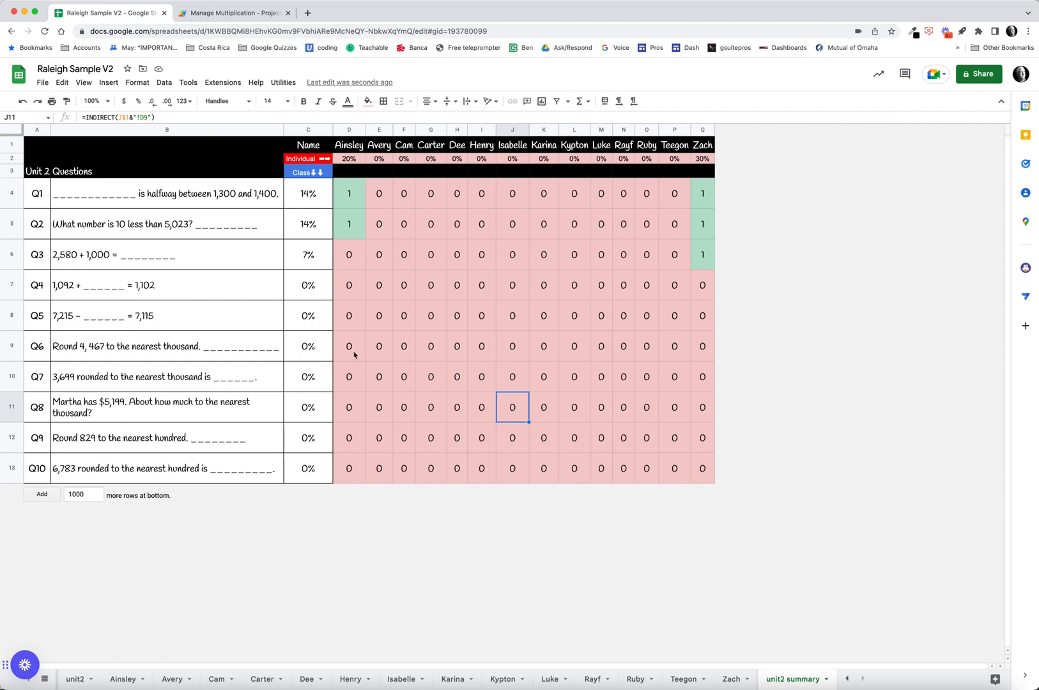
# Reveal the hidden summary sheets with the Show Summaries utility and open the overall summary sheet.
pyautogui.hscroll(-1, 190, 671)
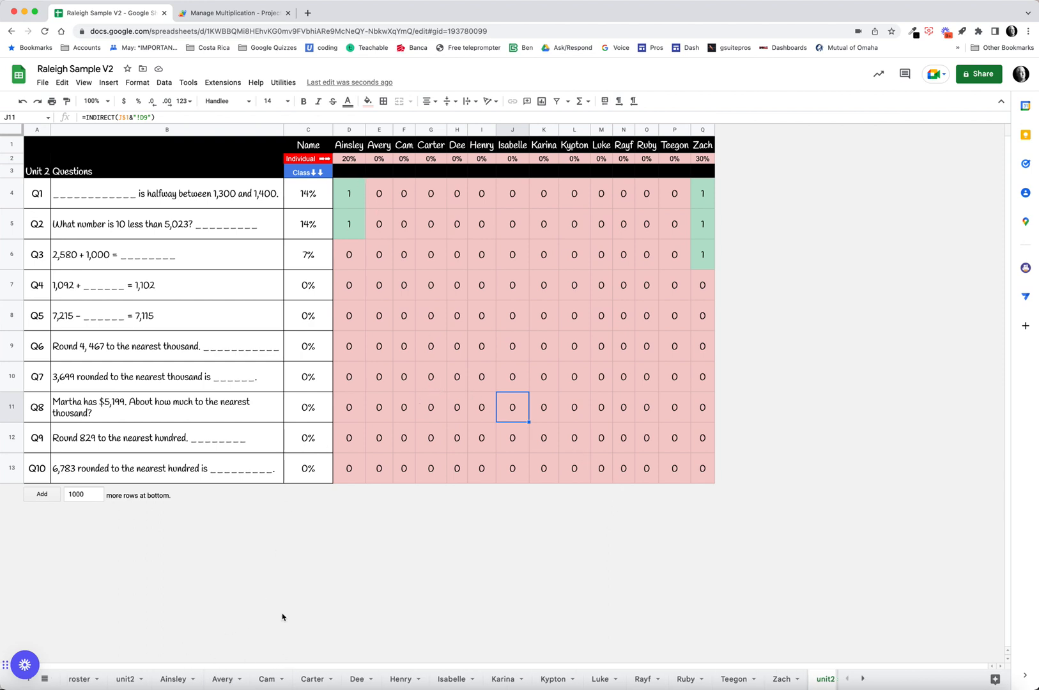
pyautogui.click(287, 83)
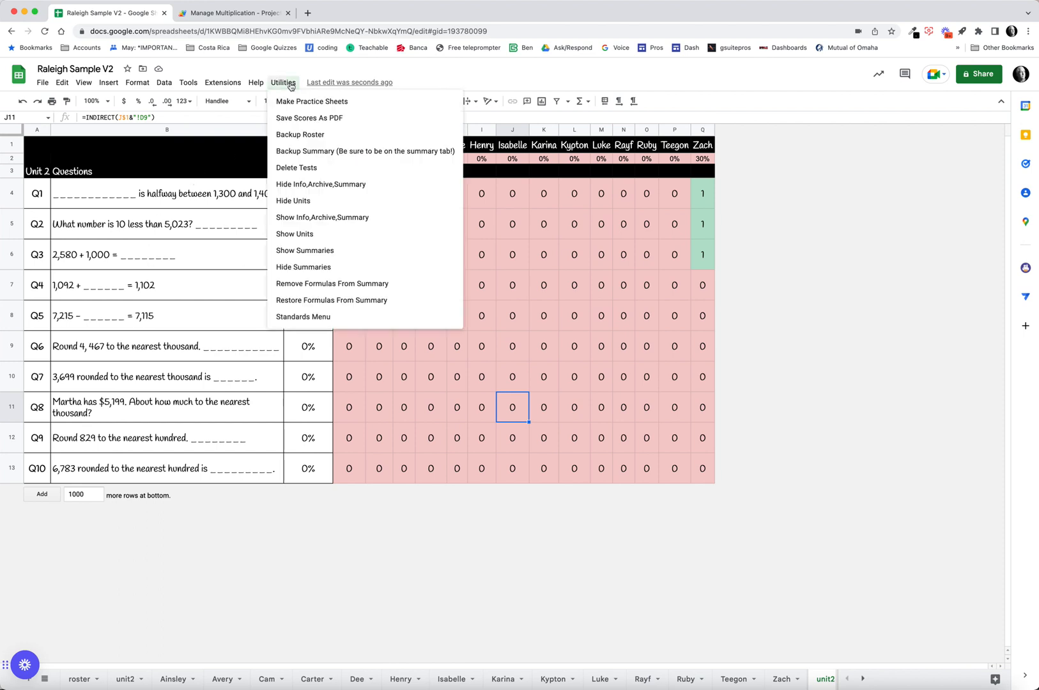
pyautogui.click(319, 251)
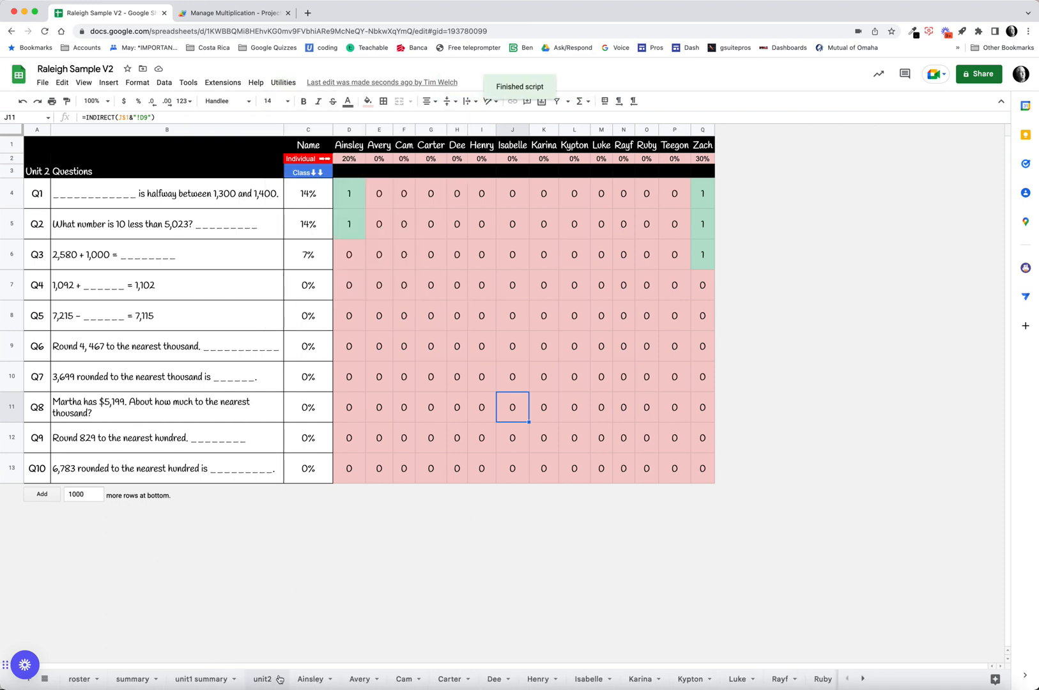
pyautogui.click(135, 678)
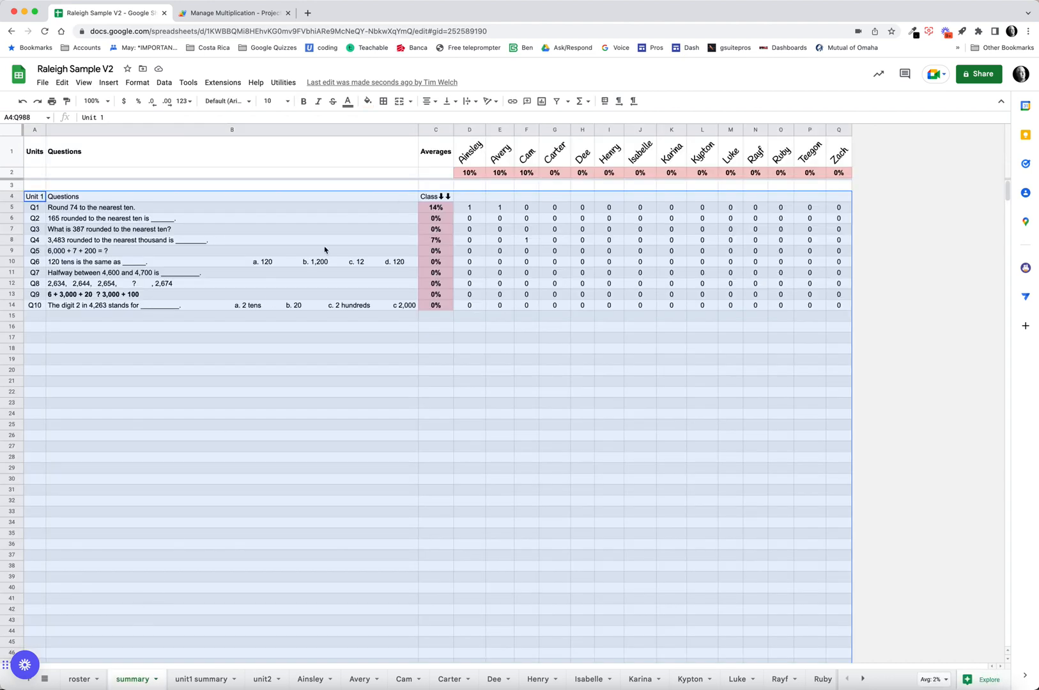
pyautogui.click(172, 208)
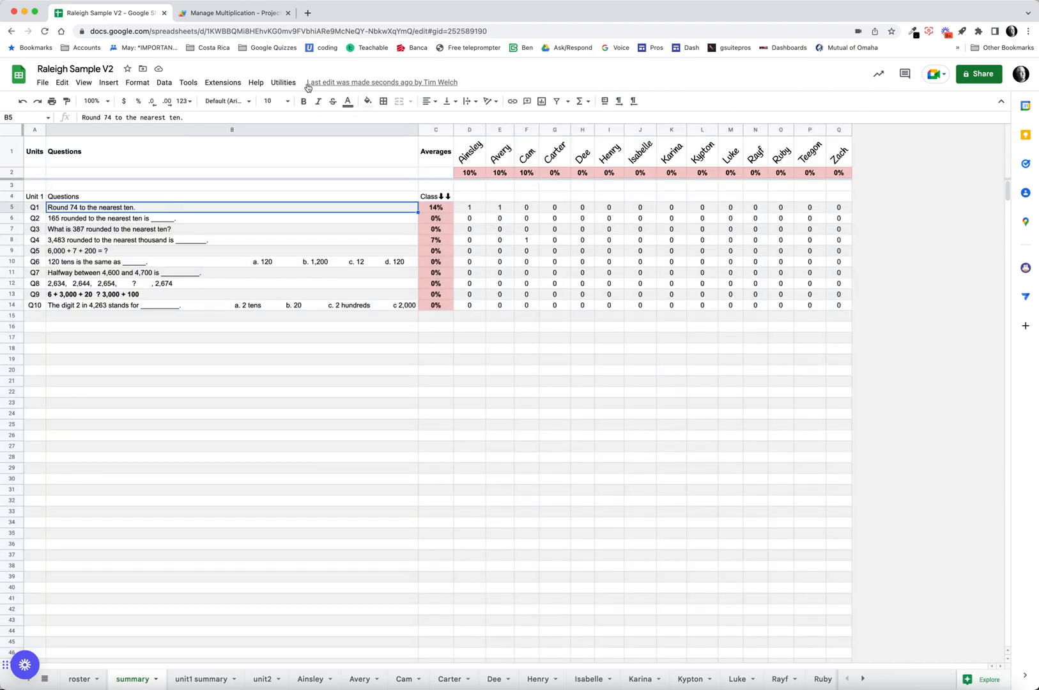
# Back up the unit2 summary sheet with the Backup Summary utility and check the Unit 2 block on the overall summary sheet.
pyautogui.click(283, 83)
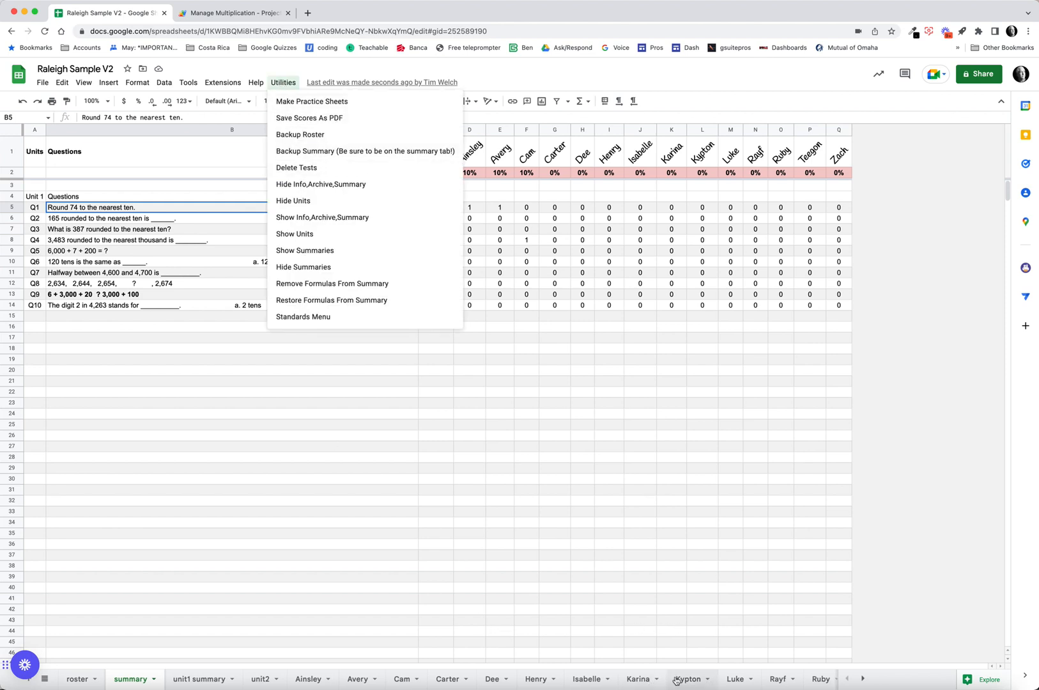
pyautogui.hscroll(5, 675, 680)
pyautogui.click(712, 682)
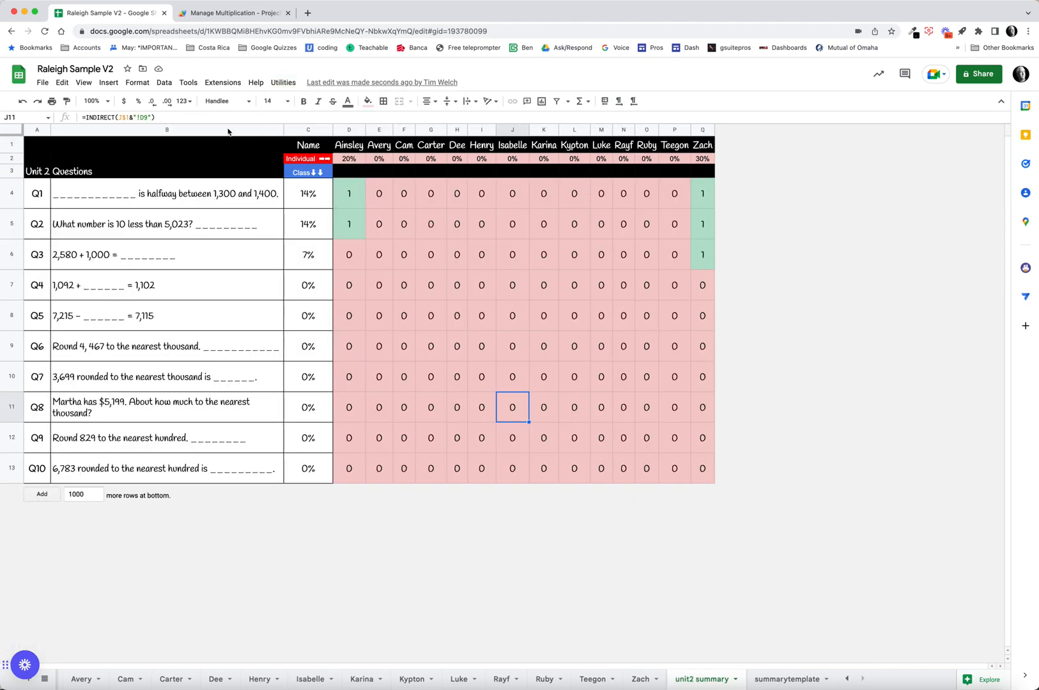
pyautogui.click(282, 88)
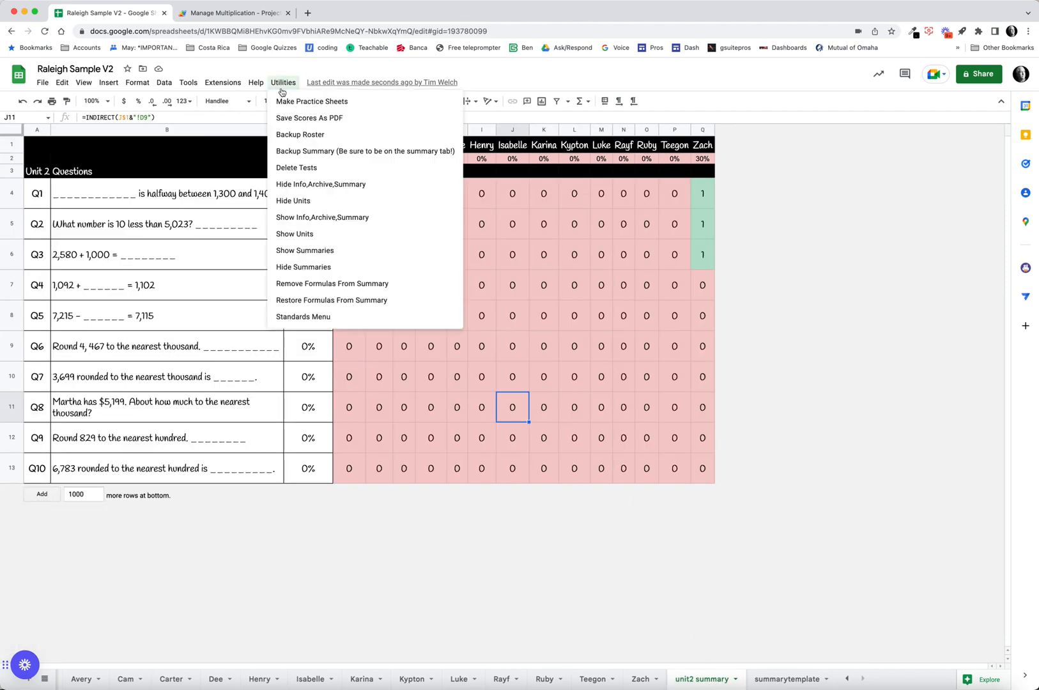
pyautogui.click(340, 151)
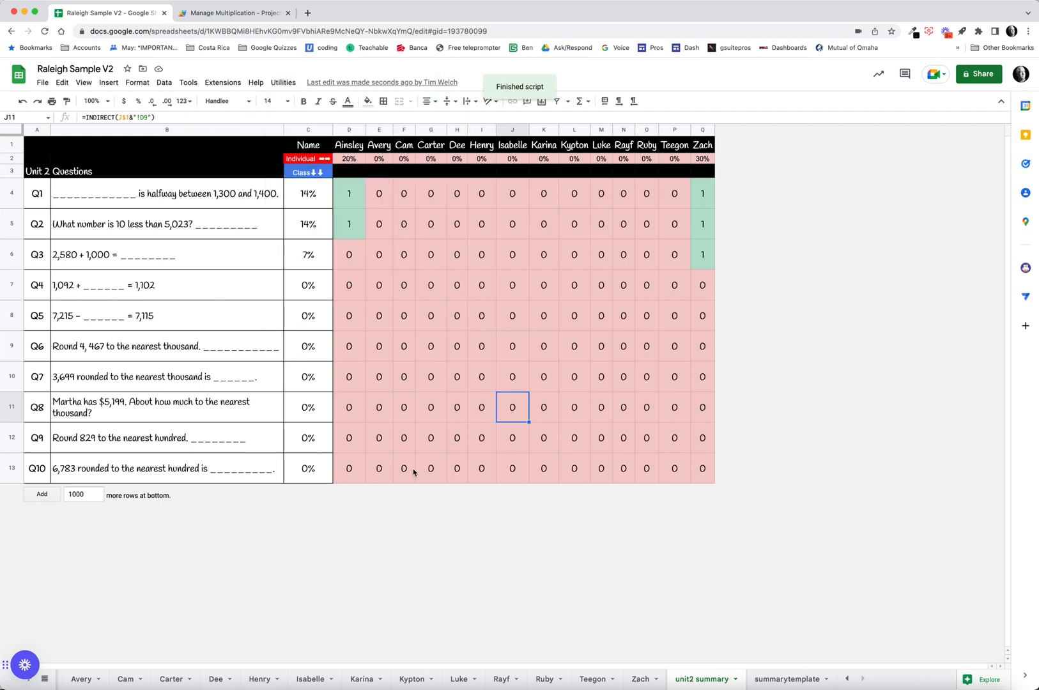
pyautogui.hscroll(-5, 417, 679)
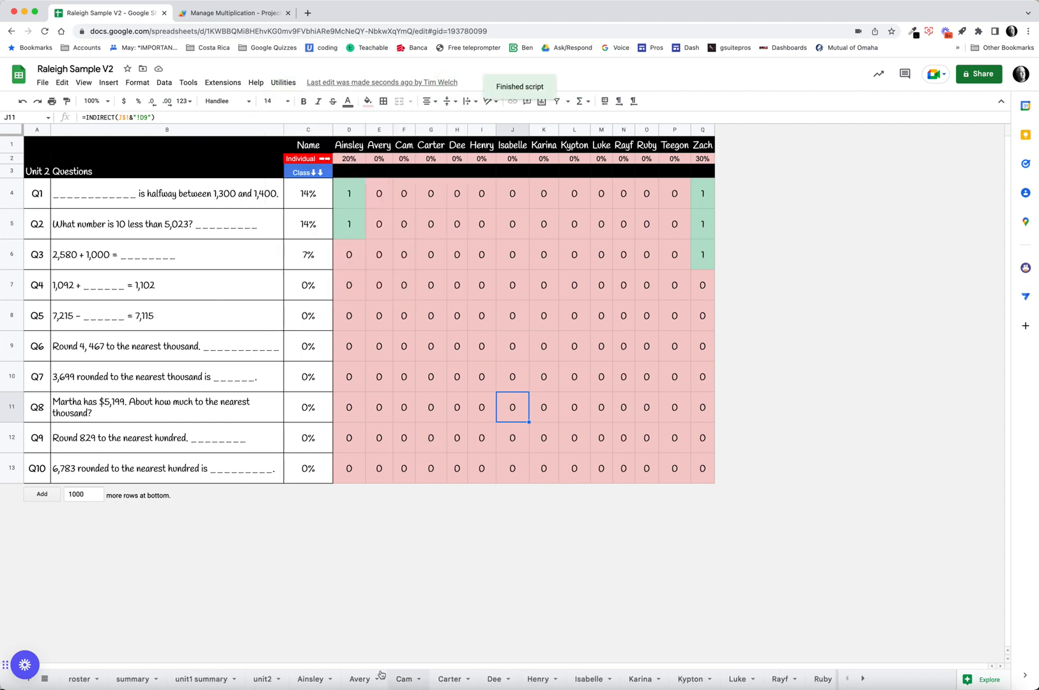
pyautogui.click(131, 679)
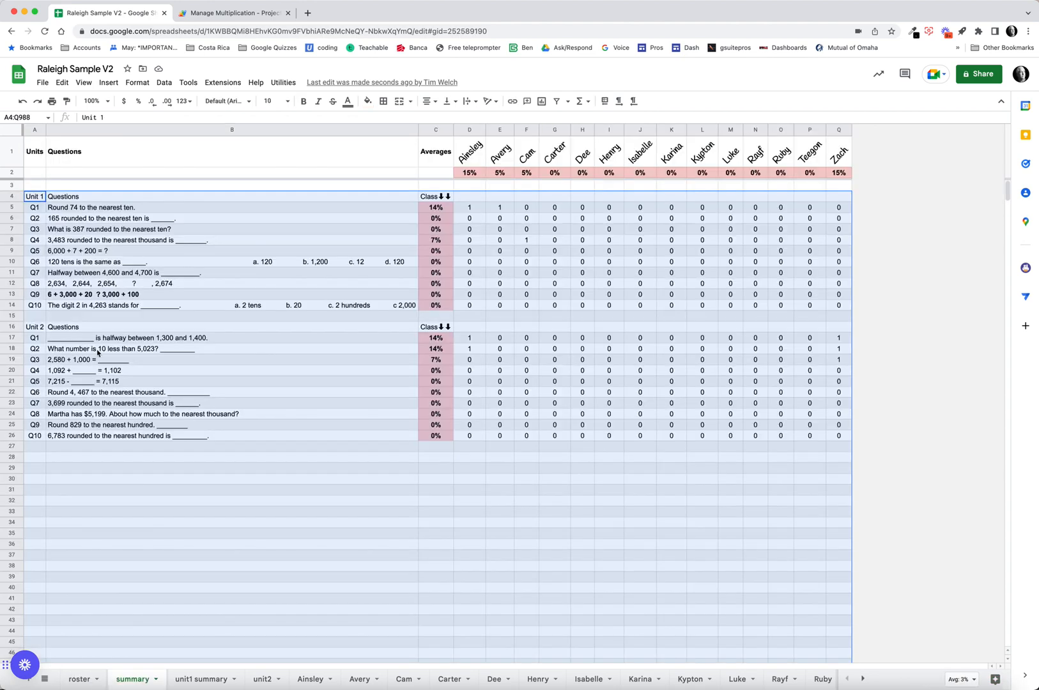
pyautogui.click(99, 328)
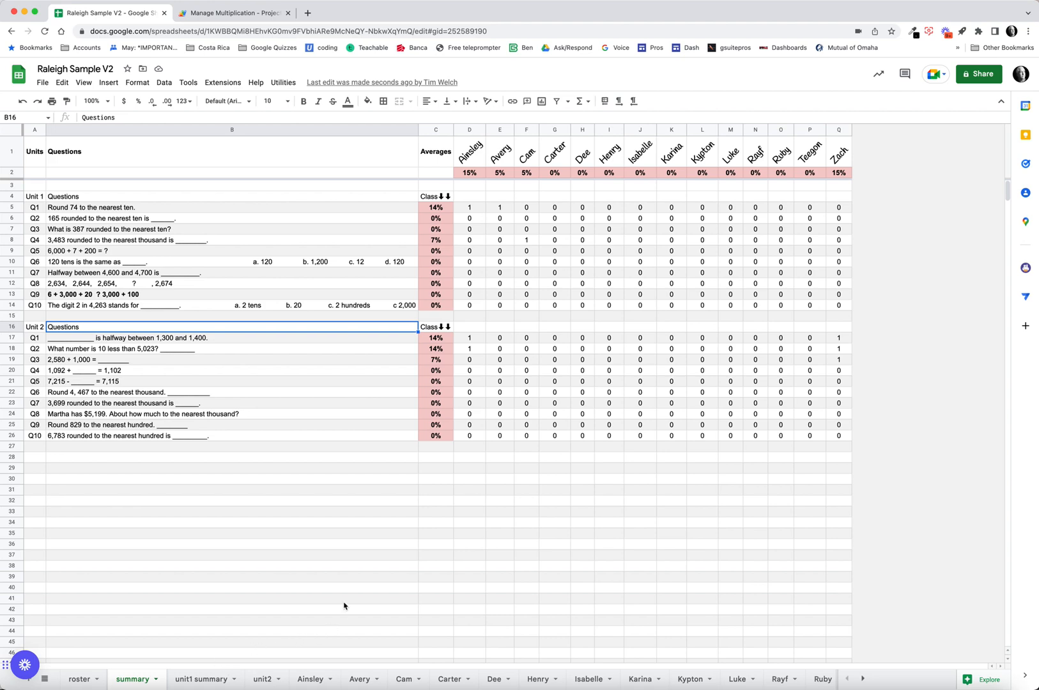
# From the unit2 summary sheet, delete the students' practice sheets with the Delete Tests utility and inspect the first student's Q1 score cell.
pyautogui.hscroll(5, 693, 680)
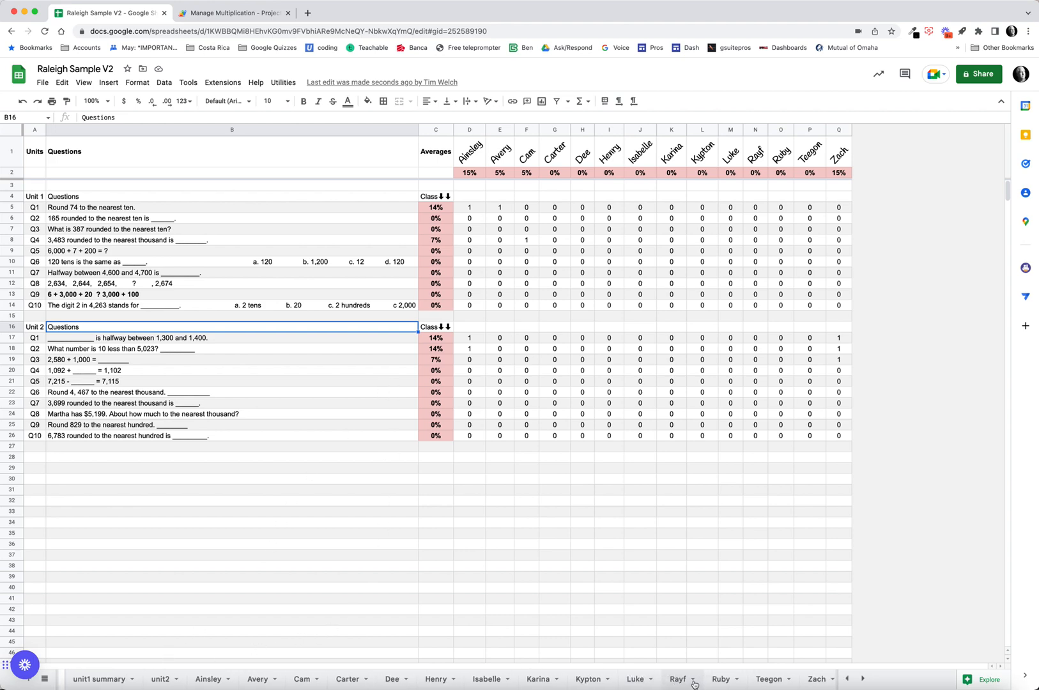
pyautogui.click(698, 679)
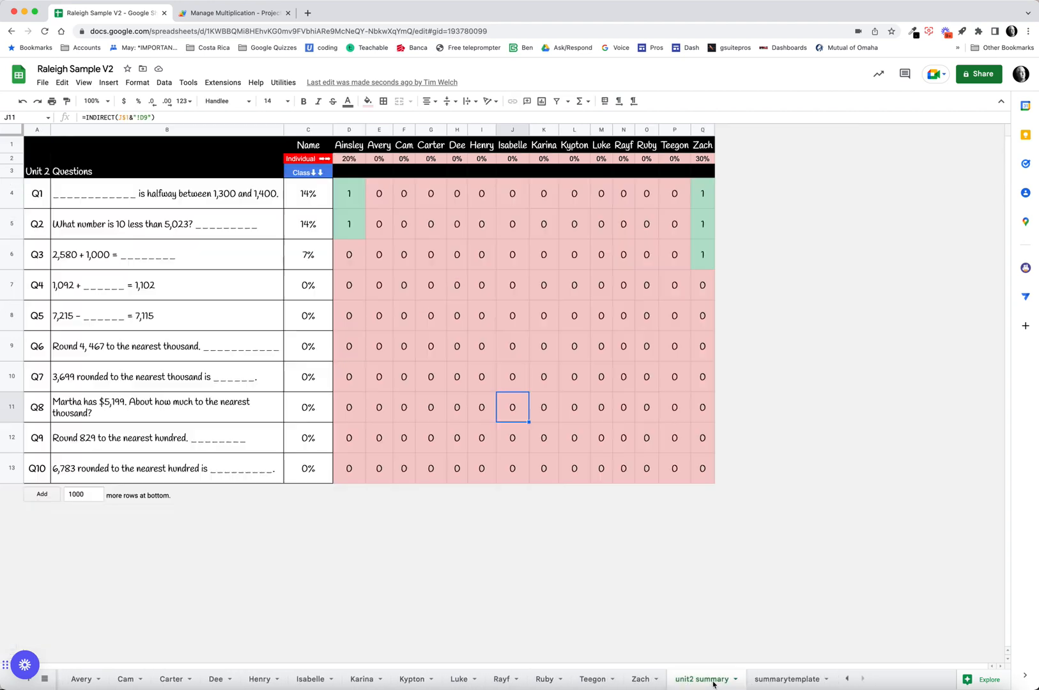
pyautogui.click(283, 82)
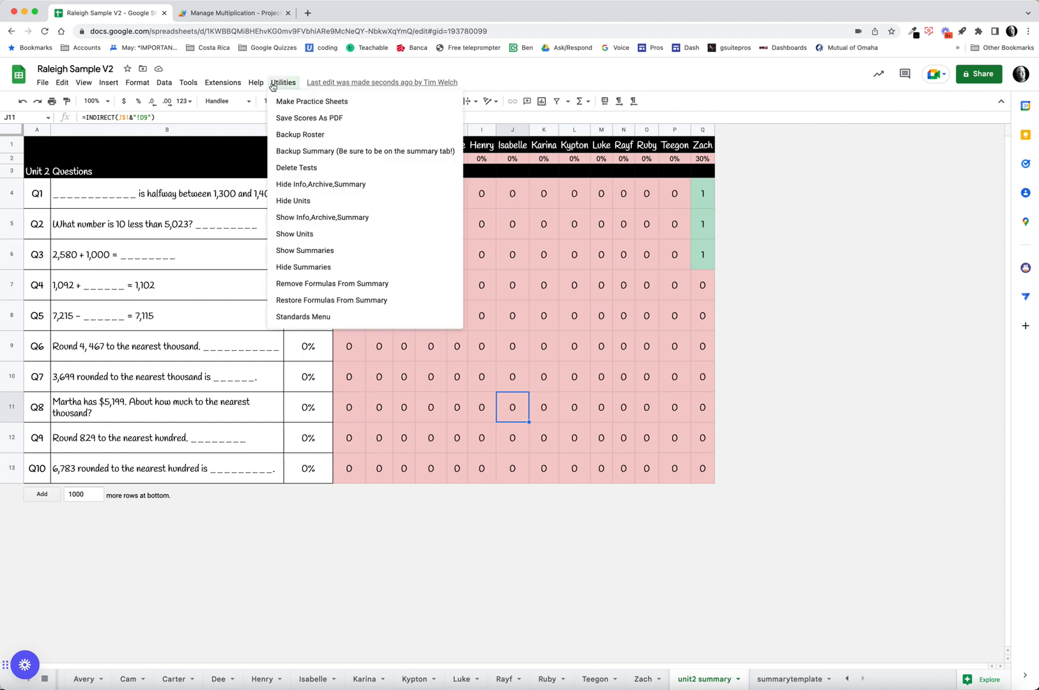
pyautogui.click(310, 168)
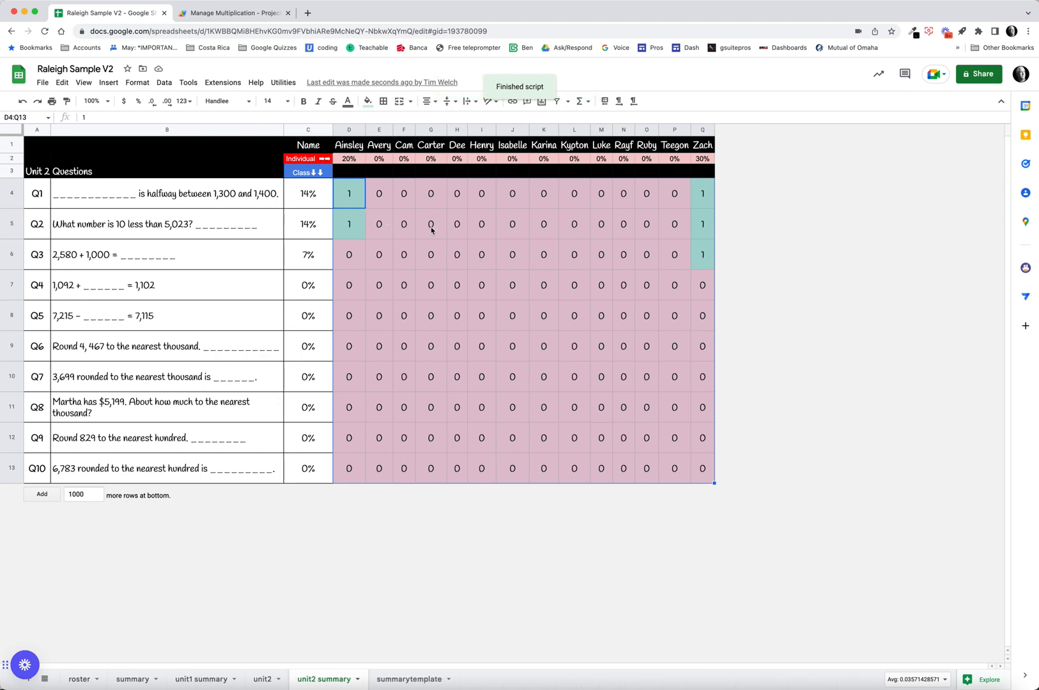
pyautogui.click(363, 200)
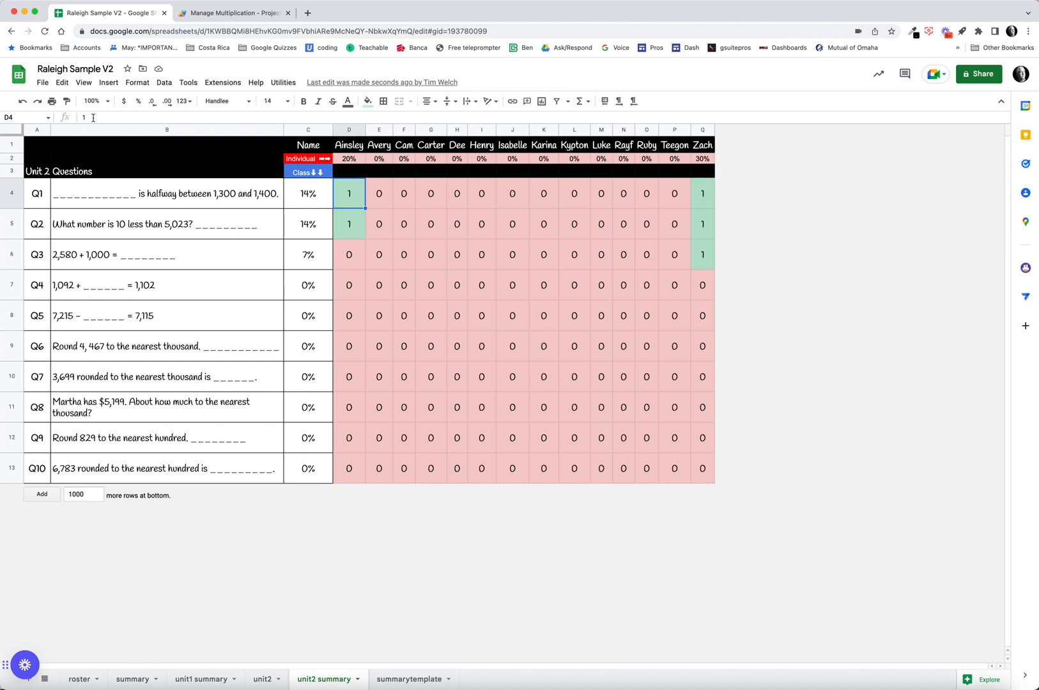
# Look over the unit1 summary sheet and hide all summary sheets with the Hide Summaries utility.
pyautogui.click(202, 679)
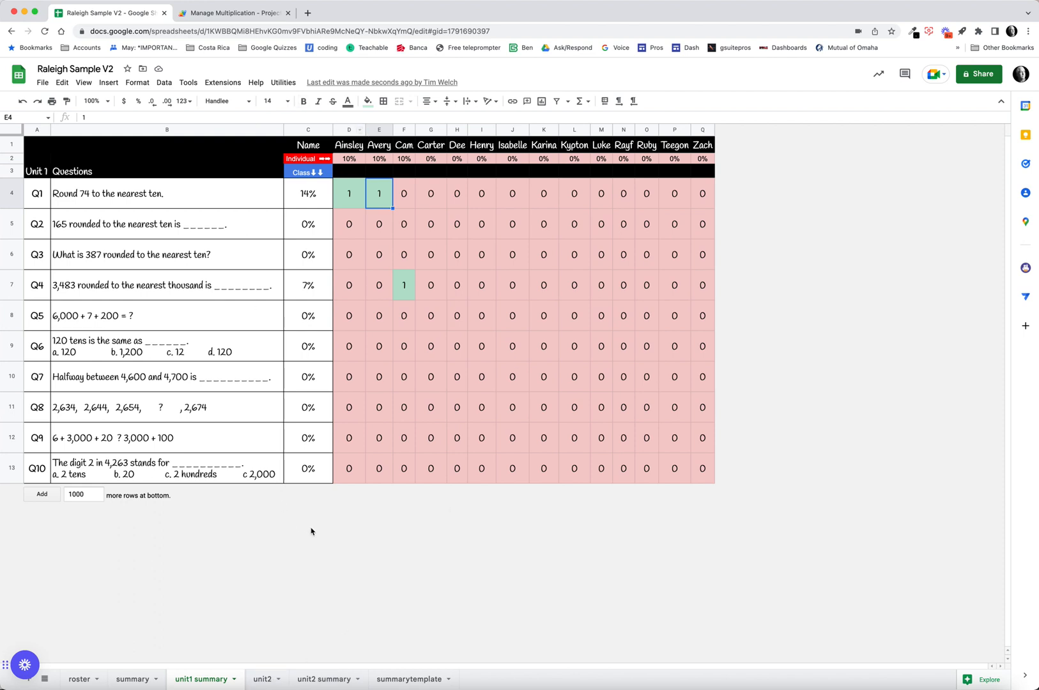
pyautogui.click(276, 83)
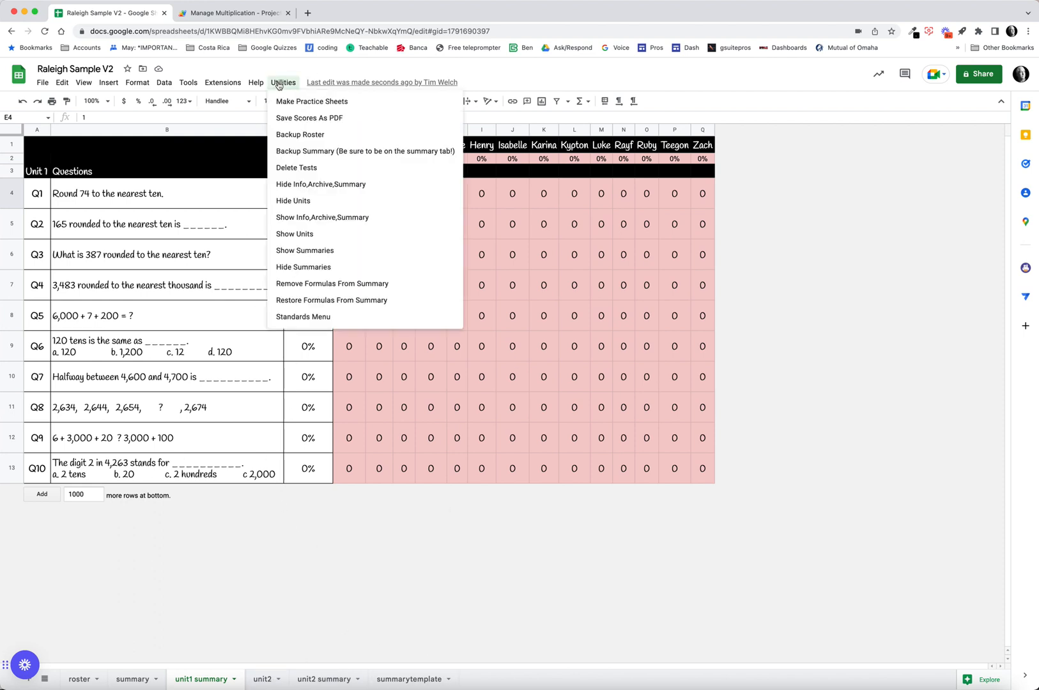
pyautogui.click(318, 267)
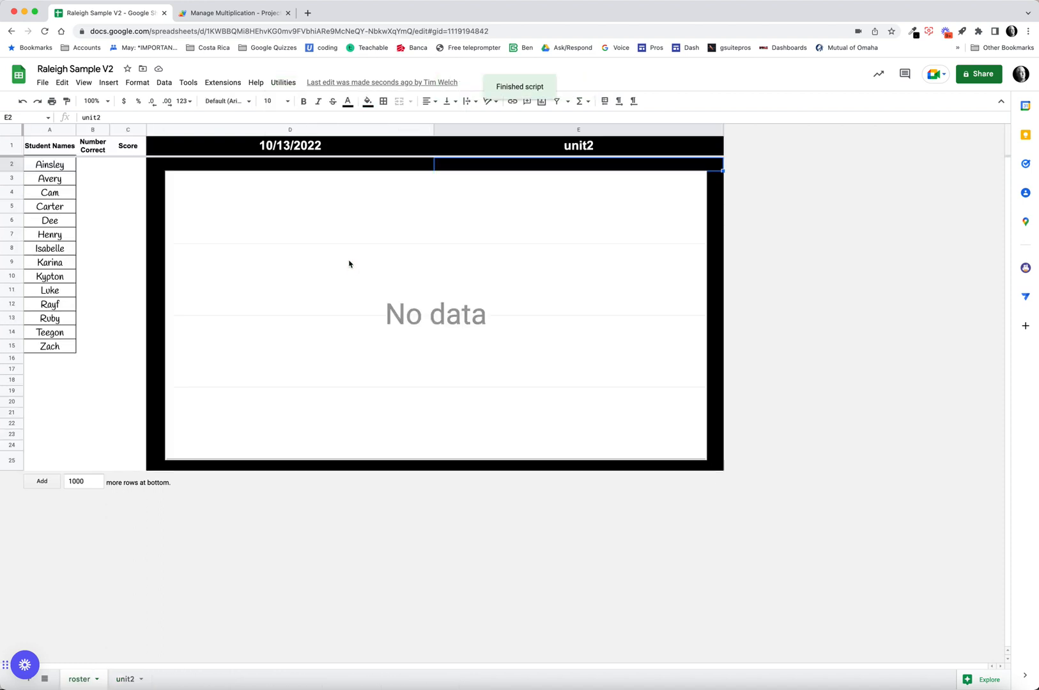
# Reveal the unit sheets with the Show Units utility and open the unit1 template.
pyautogui.click(283, 83)
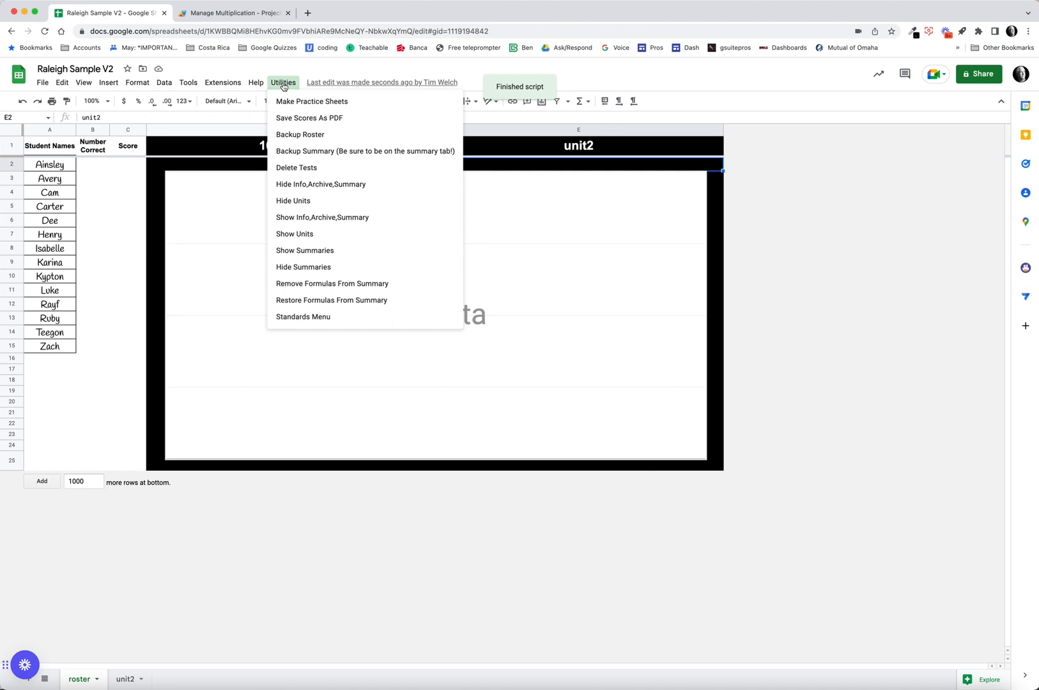
pyautogui.click(315, 235)
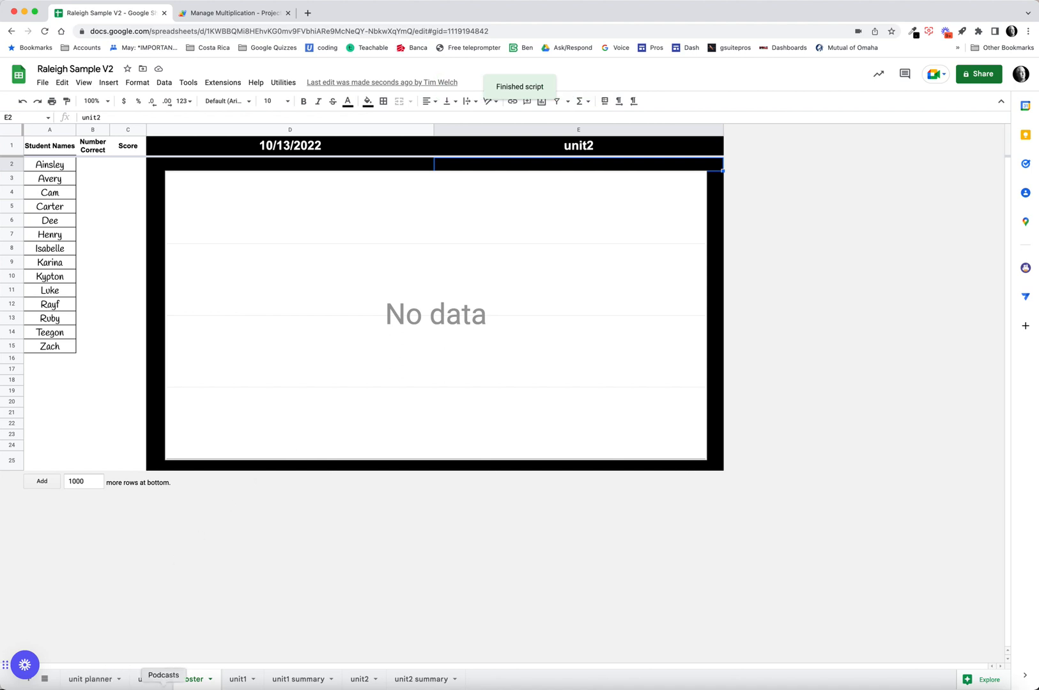
pyautogui.click(236, 681)
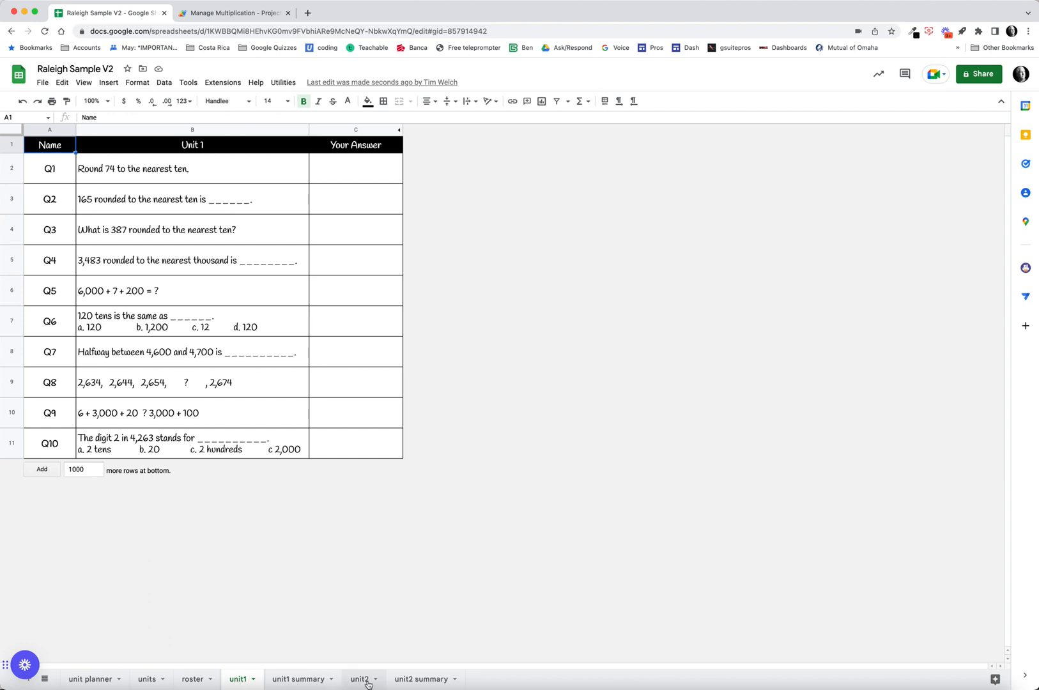
# Unhide columns D and E, which hold the scoring formulas and answer key, on the unit1 template.
pyautogui.click(253, 681)
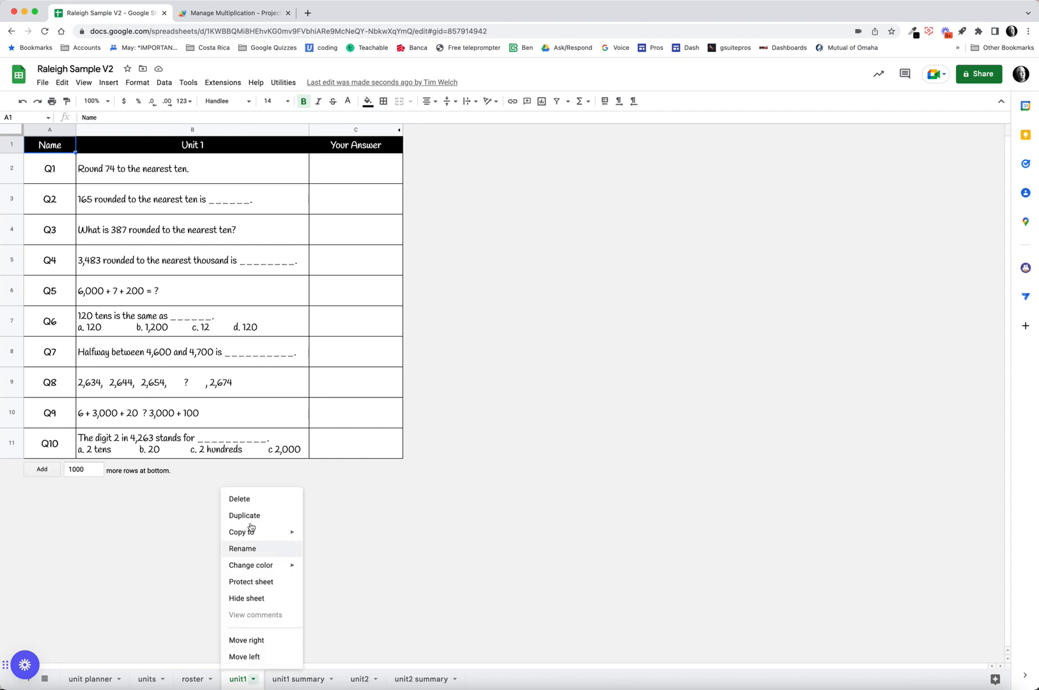
pyautogui.click(378, 529)
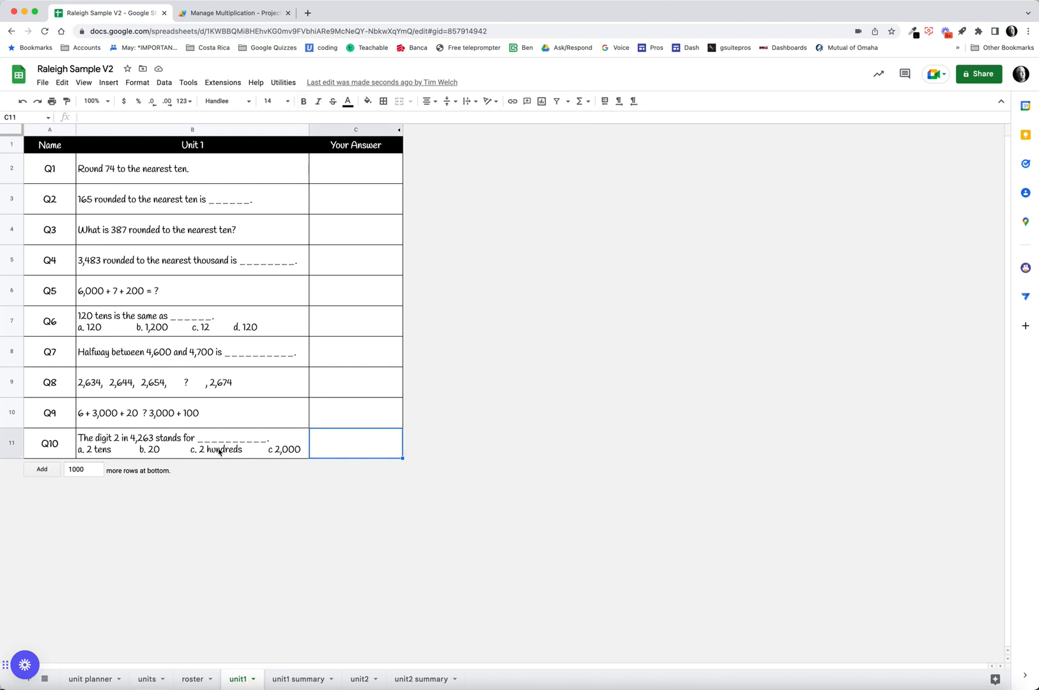
pyautogui.click(402, 131)
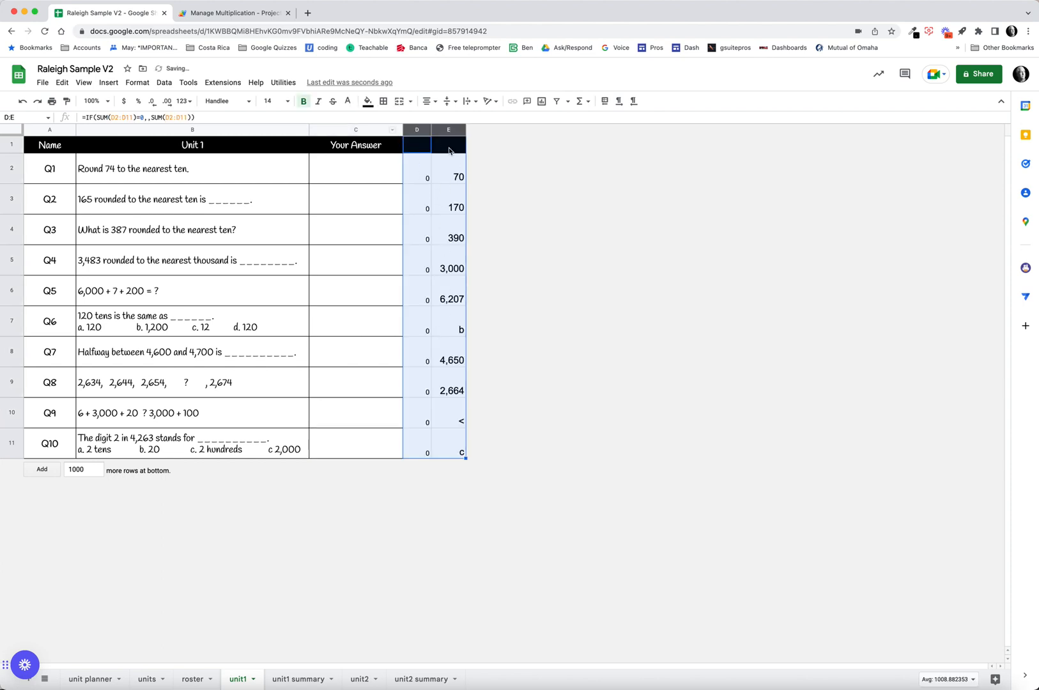
# Hide columns D and E on the unit1 template again and look over the unit1 summary sheet.
pyautogui.click(455, 131)
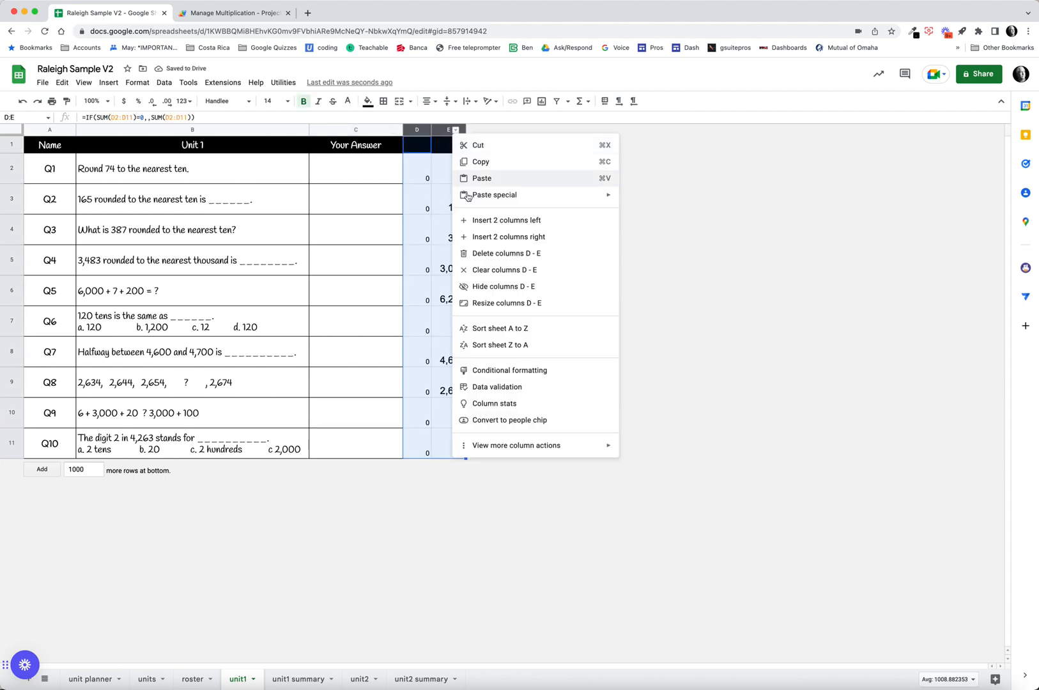
pyautogui.click(480, 286)
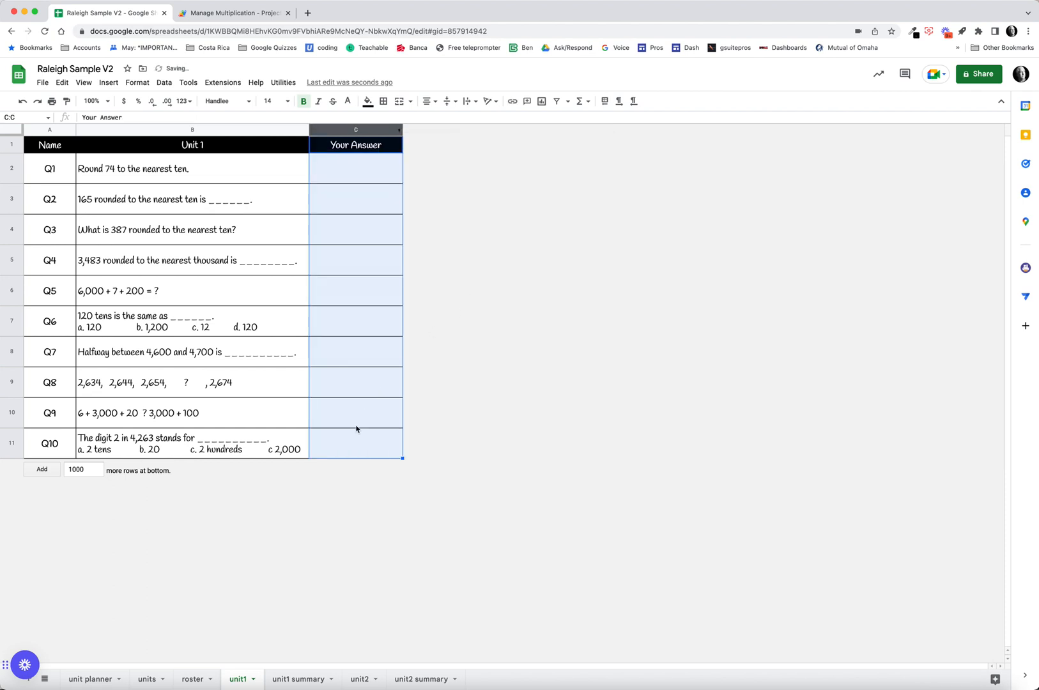
pyautogui.click(313, 681)
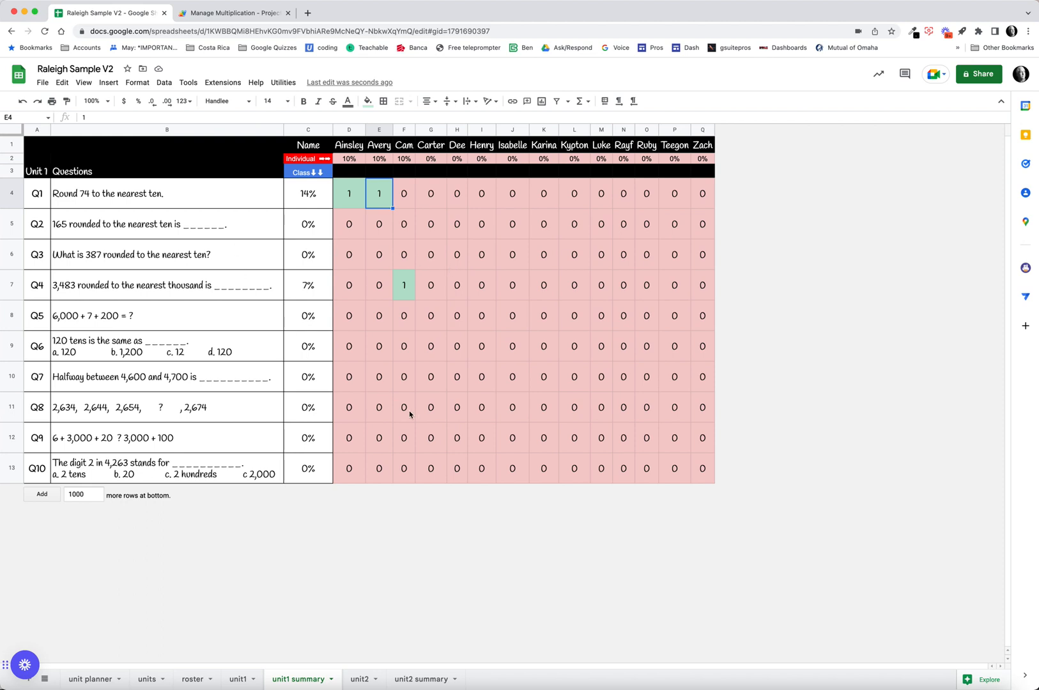
pyautogui.click(332, 680)
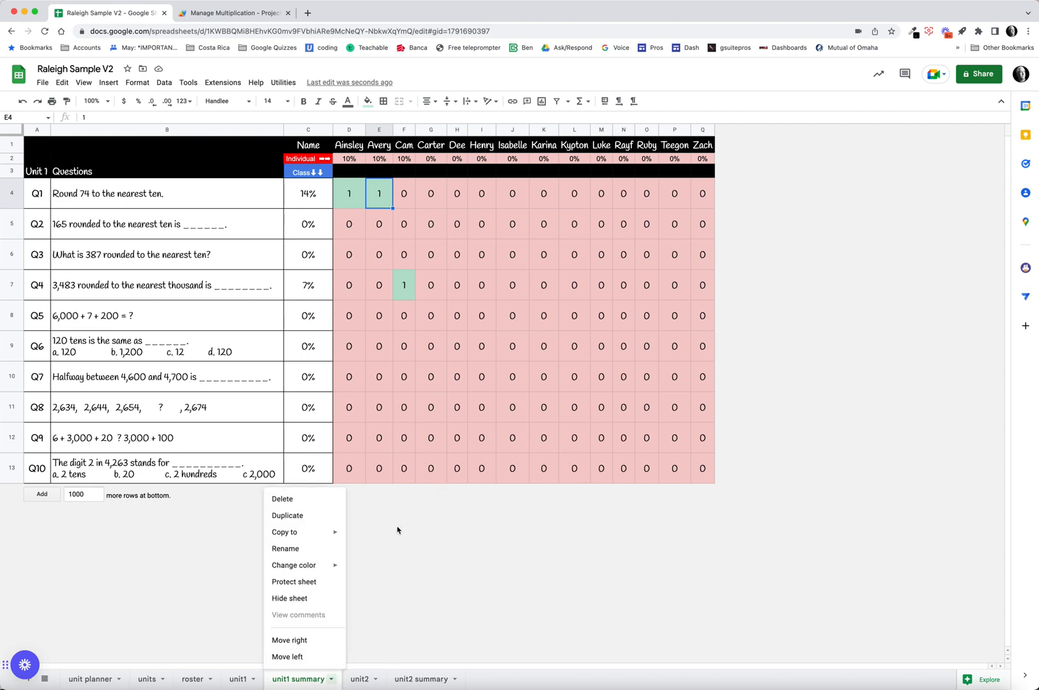
pyautogui.click(404, 474)
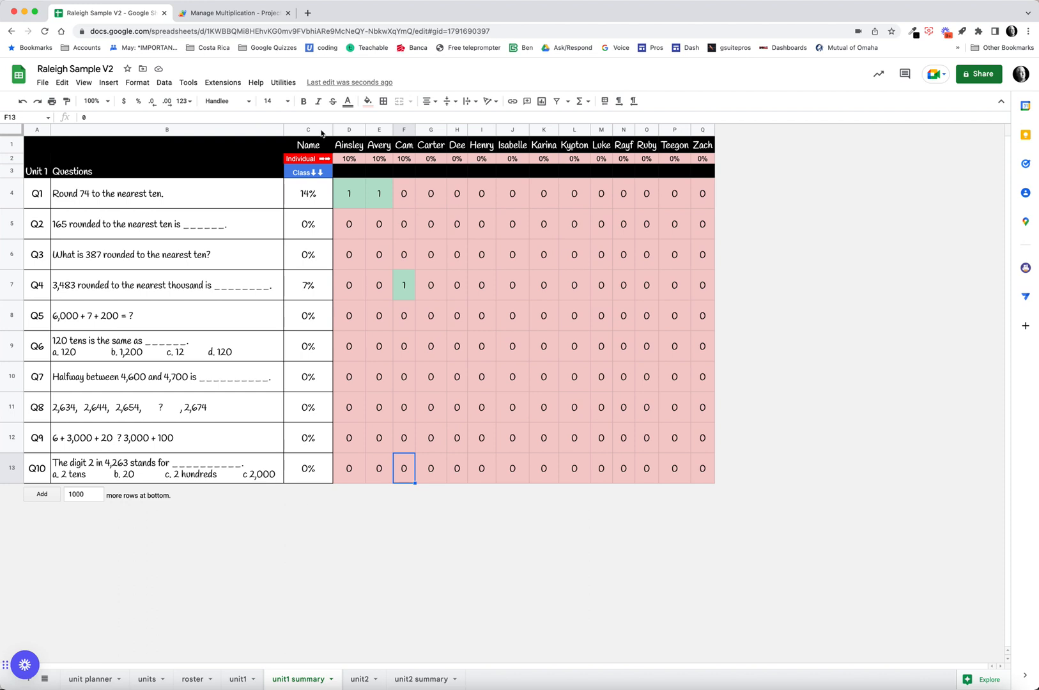
# Hide the unit1 and unit2 summary sheets with the Hide Summaries utility.
pyautogui.click(283, 84)
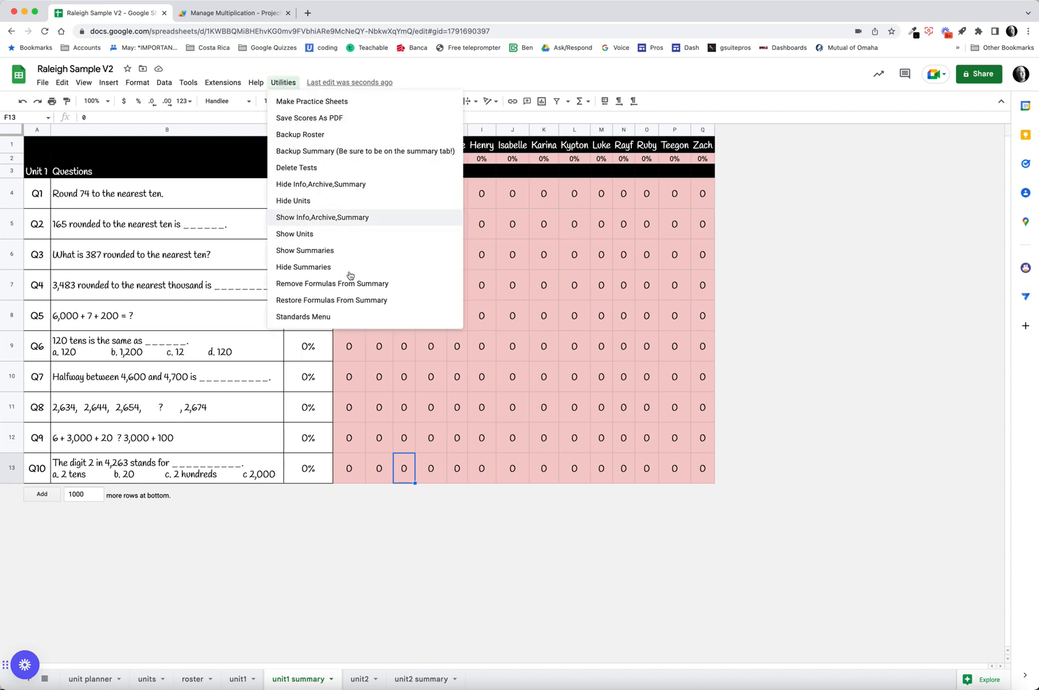
pyautogui.click(616, 317)
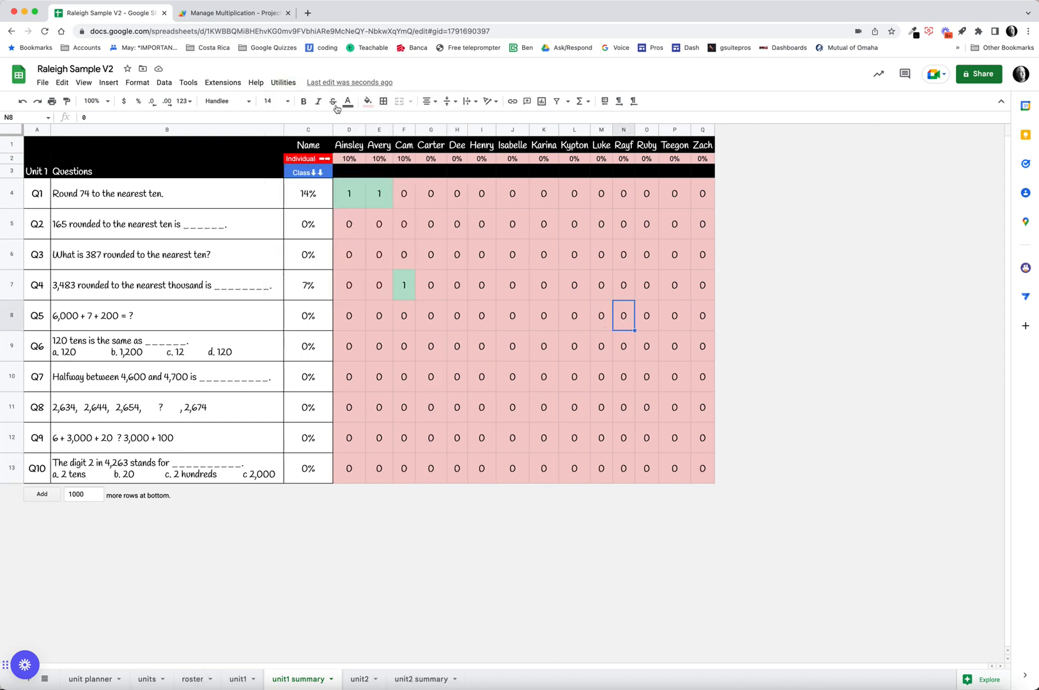
pyautogui.click(283, 83)
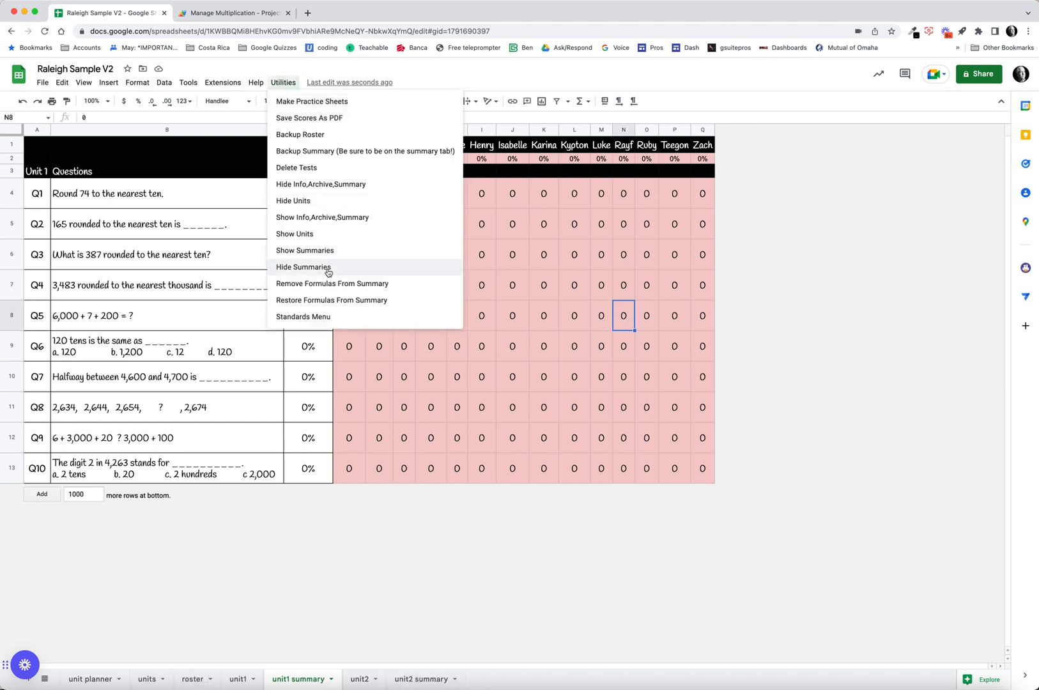
pyautogui.click(324, 235)
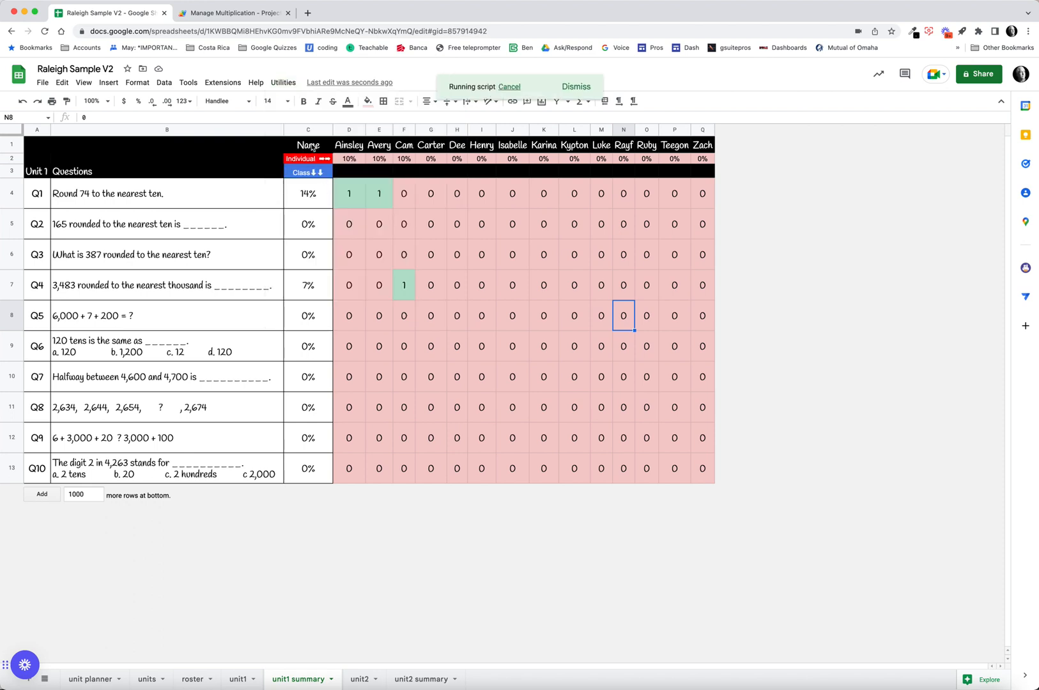
# Hide the unit sheets with the Hide Units utility, leaving only the roster, and review the available utilities.
pyautogui.click(283, 83)
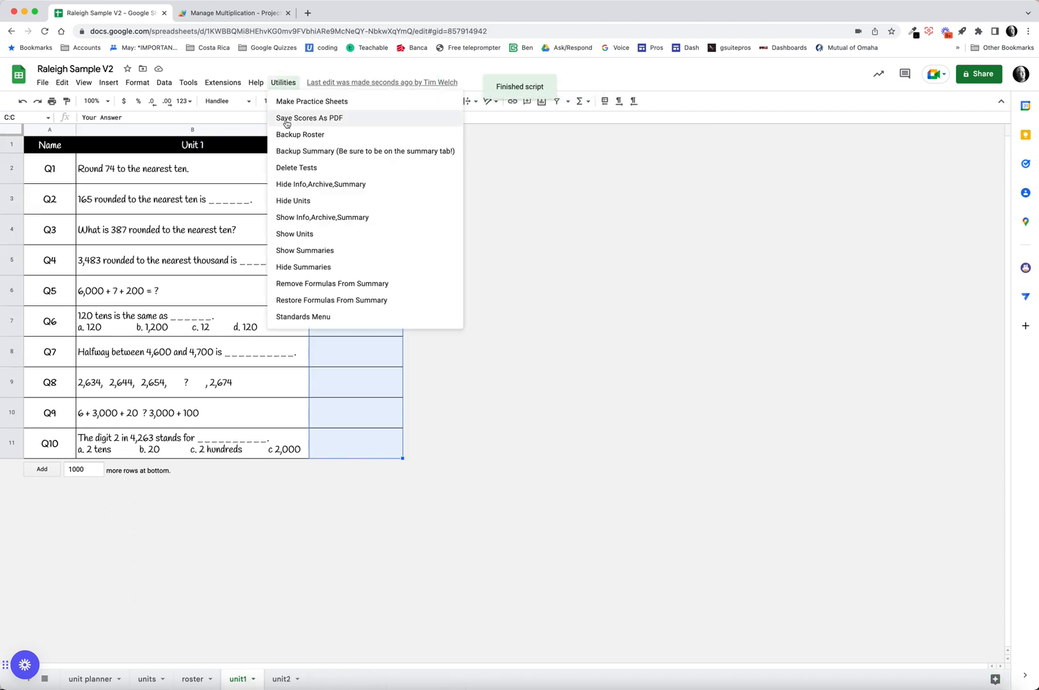
pyautogui.click(310, 203)
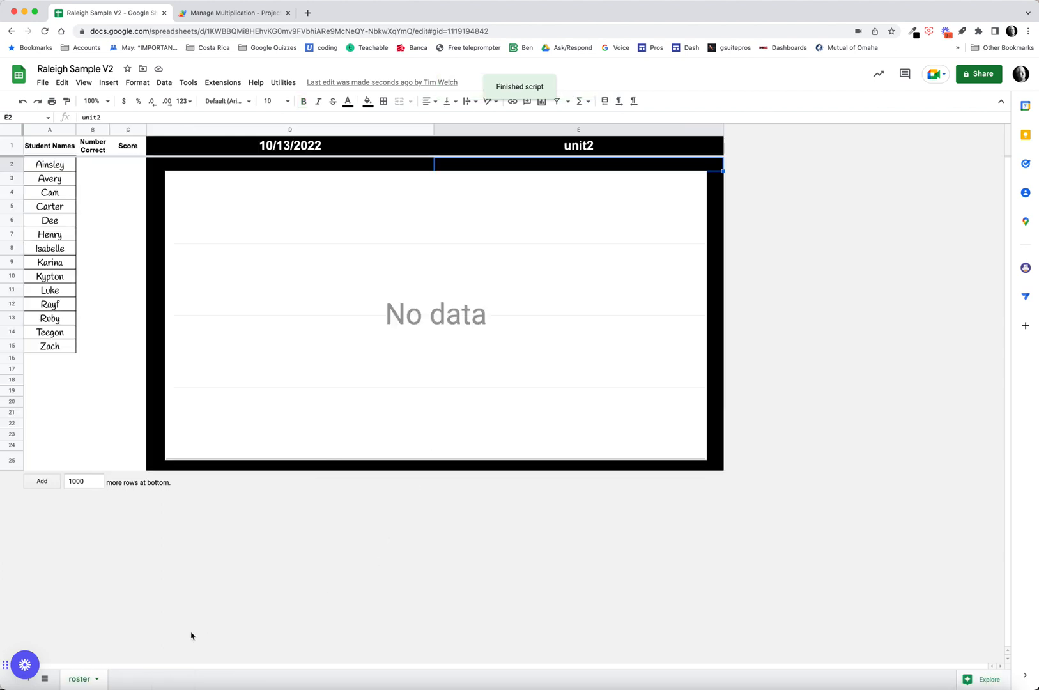
pyautogui.click(283, 82)
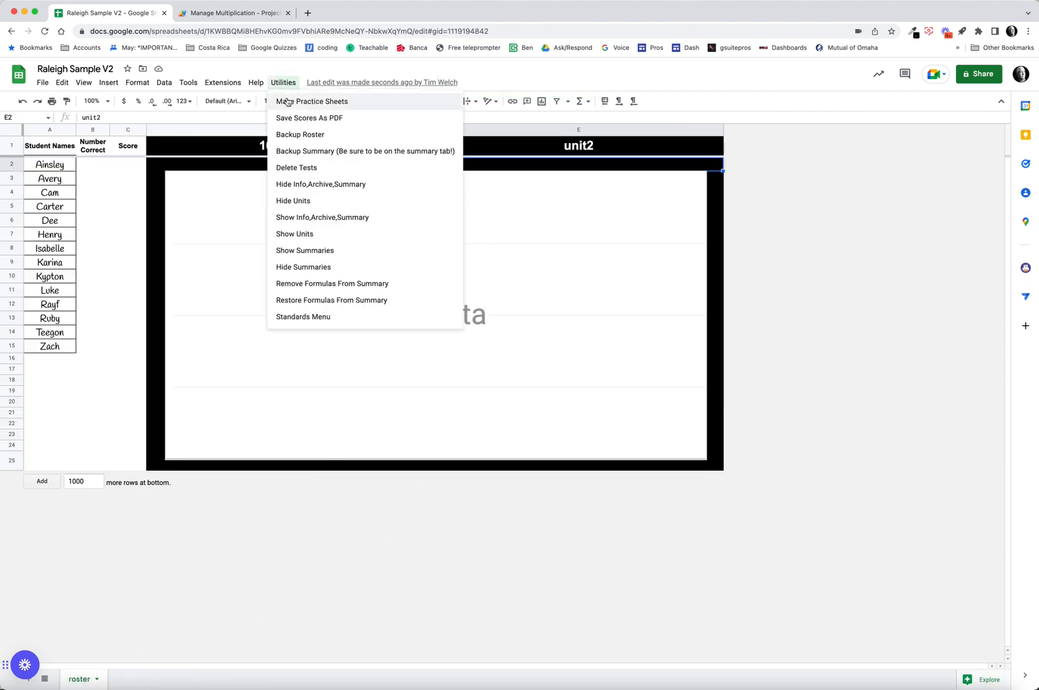
pyautogui.click(442, 532)
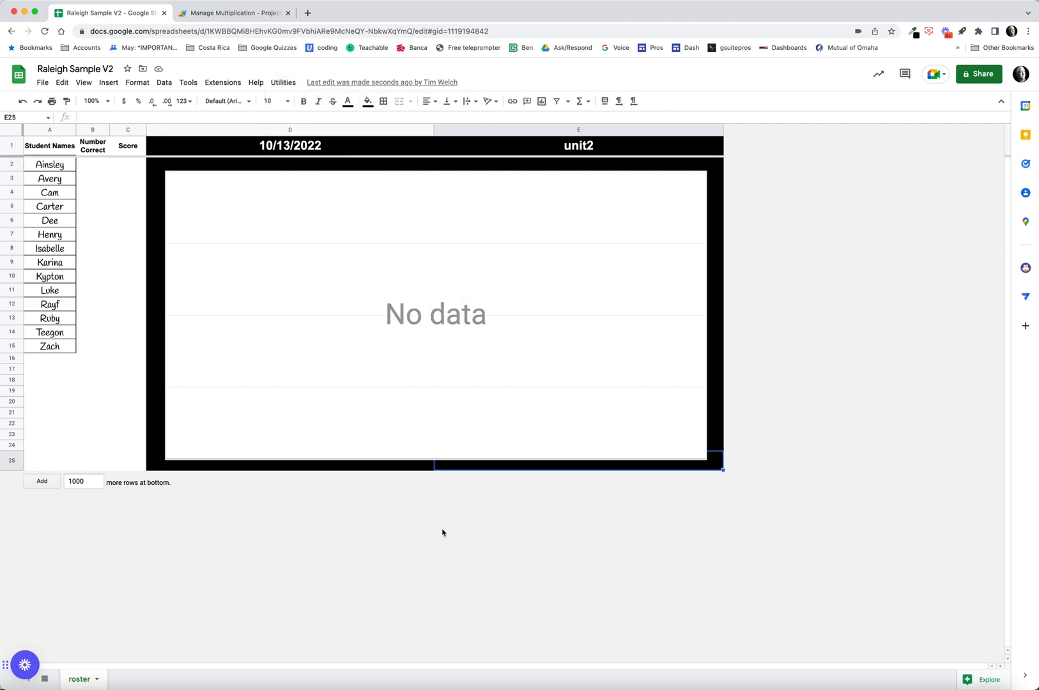